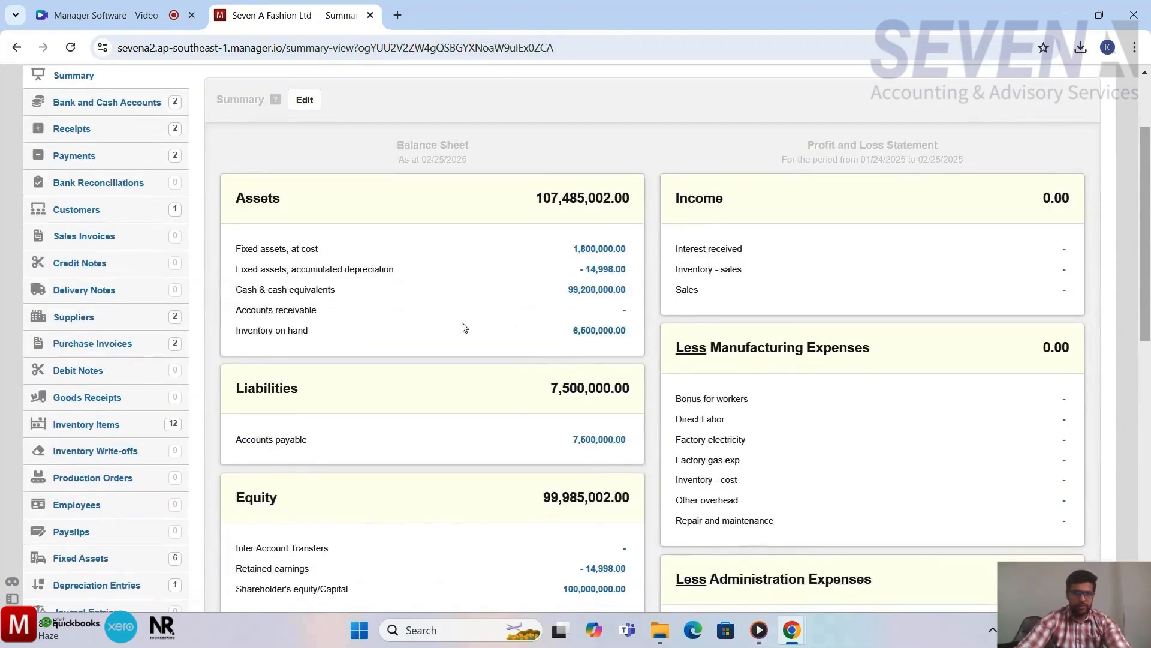
Start a new inventory item from the list of inventory items.
scroll(105, 432, "down", 1)
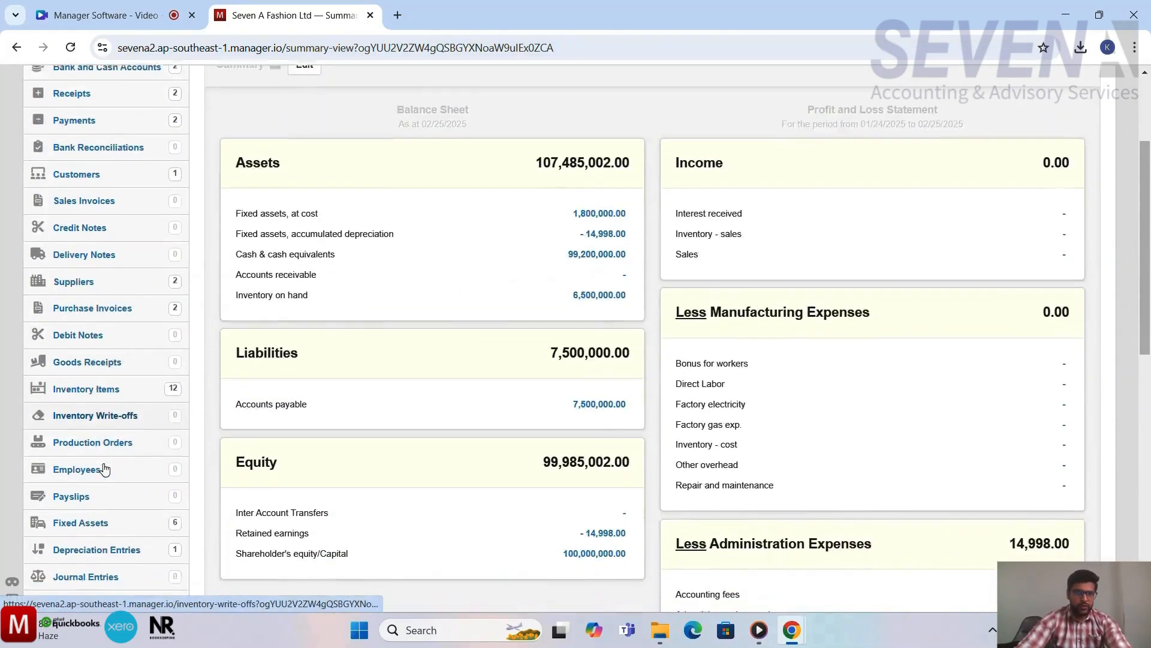
left_click(87, 383)
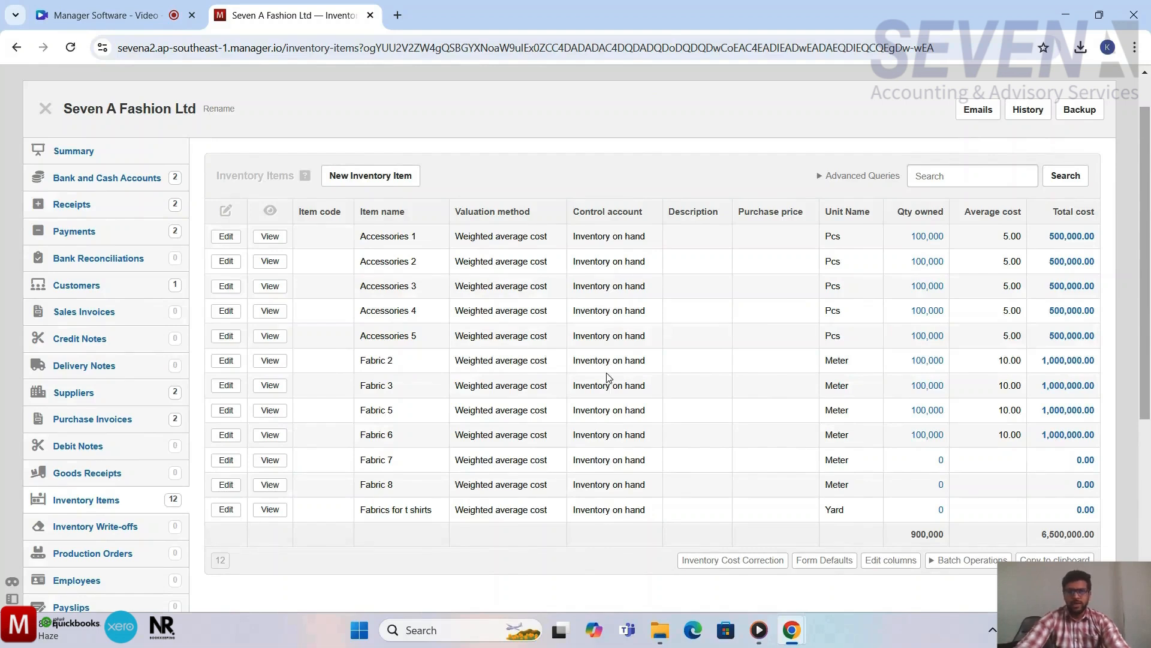
scroll(607, 377, "up", 1)
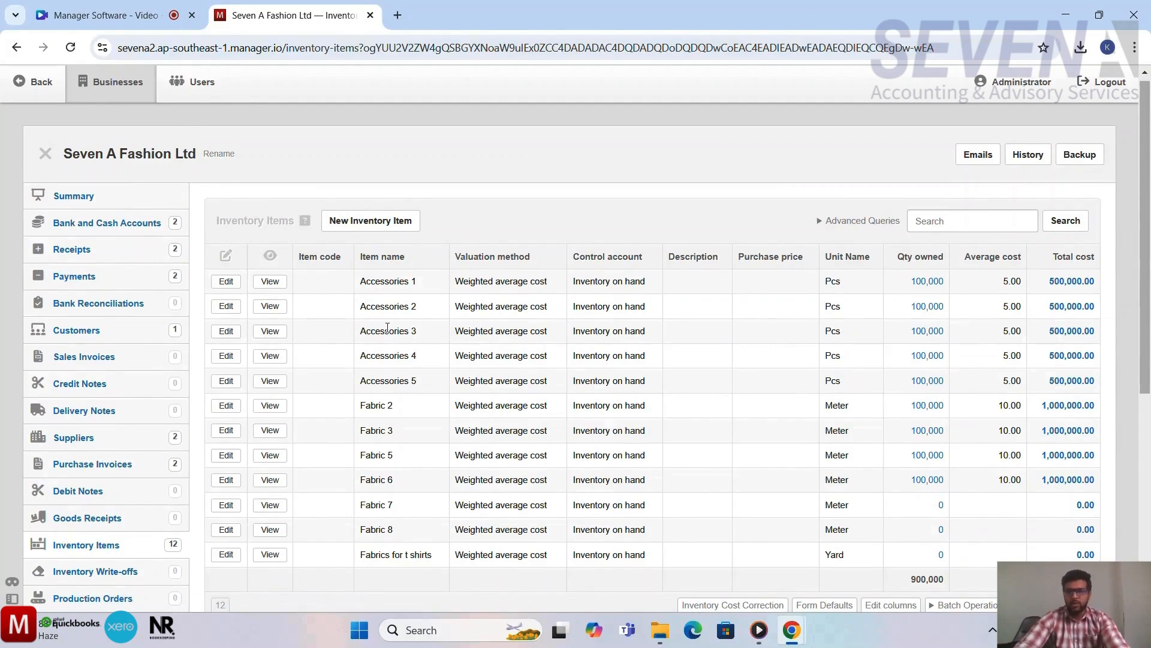
left_click(391, 229)
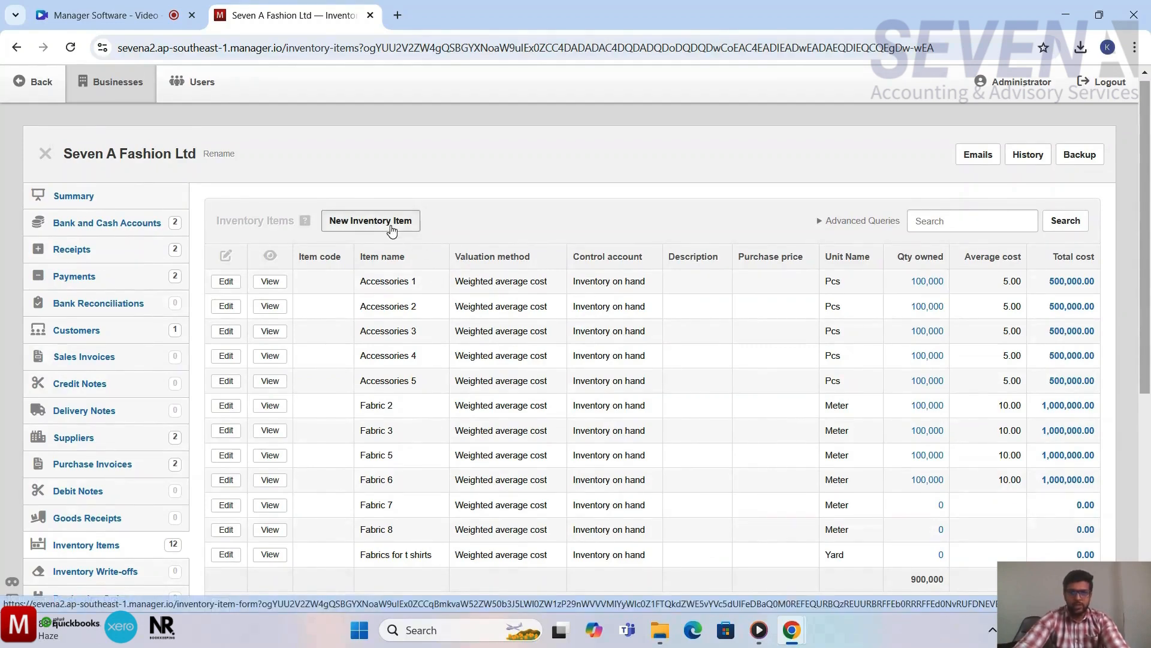
Name the new inventory item "T Shirt Style No. 001 White Color".
scroll(602, 374, "down", 1)
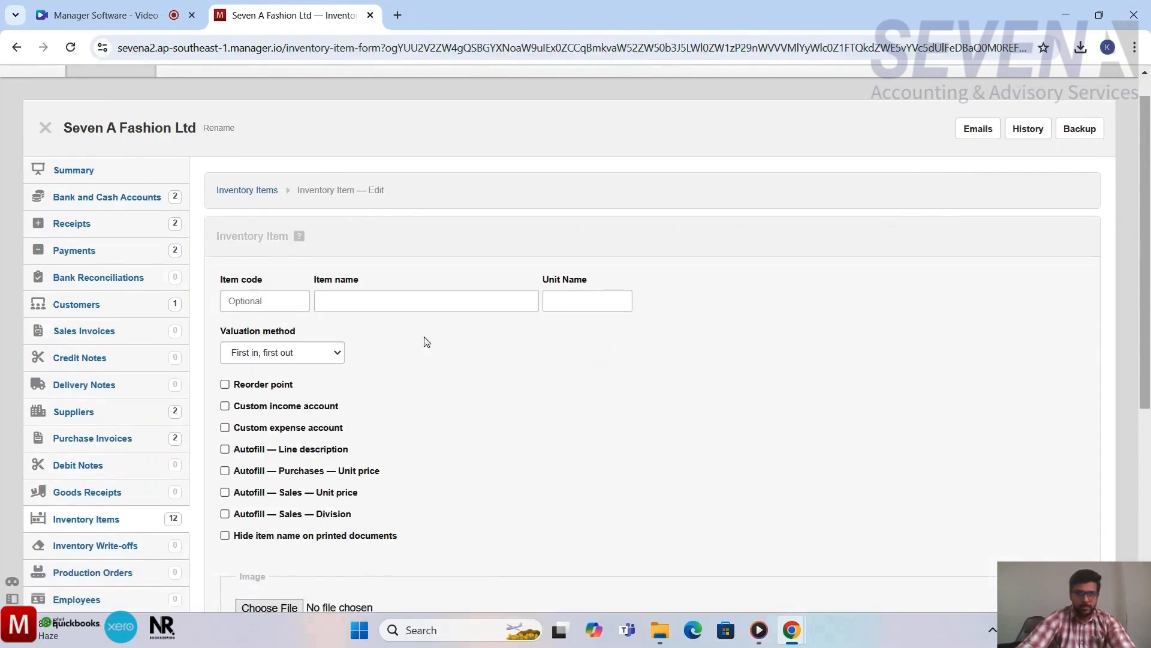
left_click(411, 294)
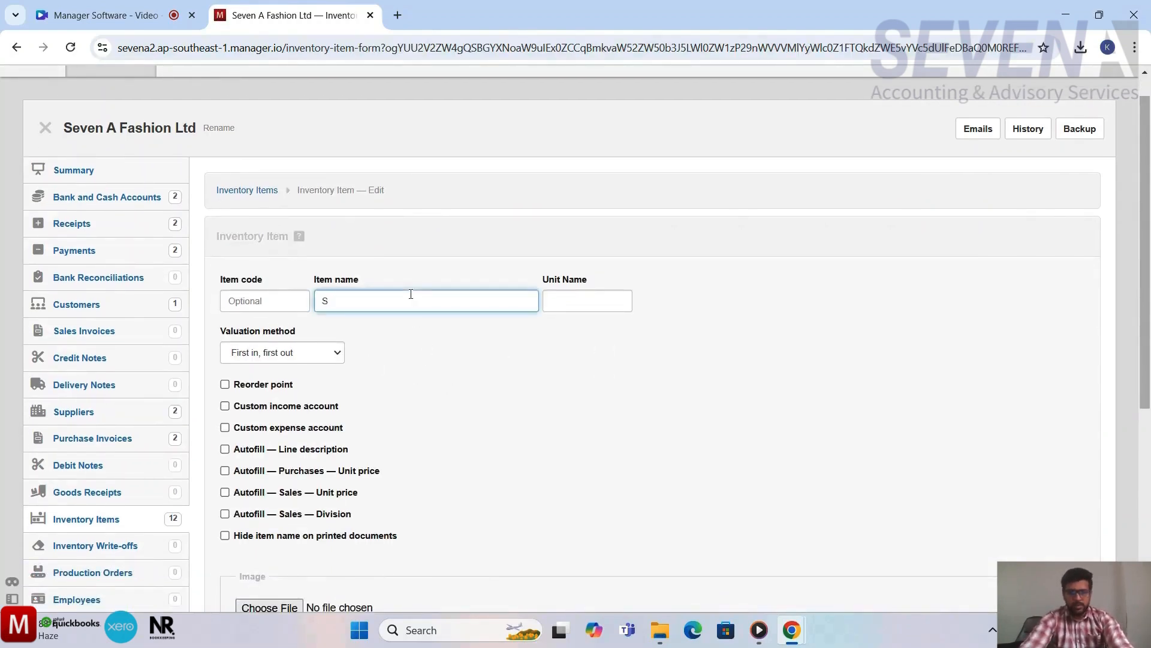
key("BackSpace")
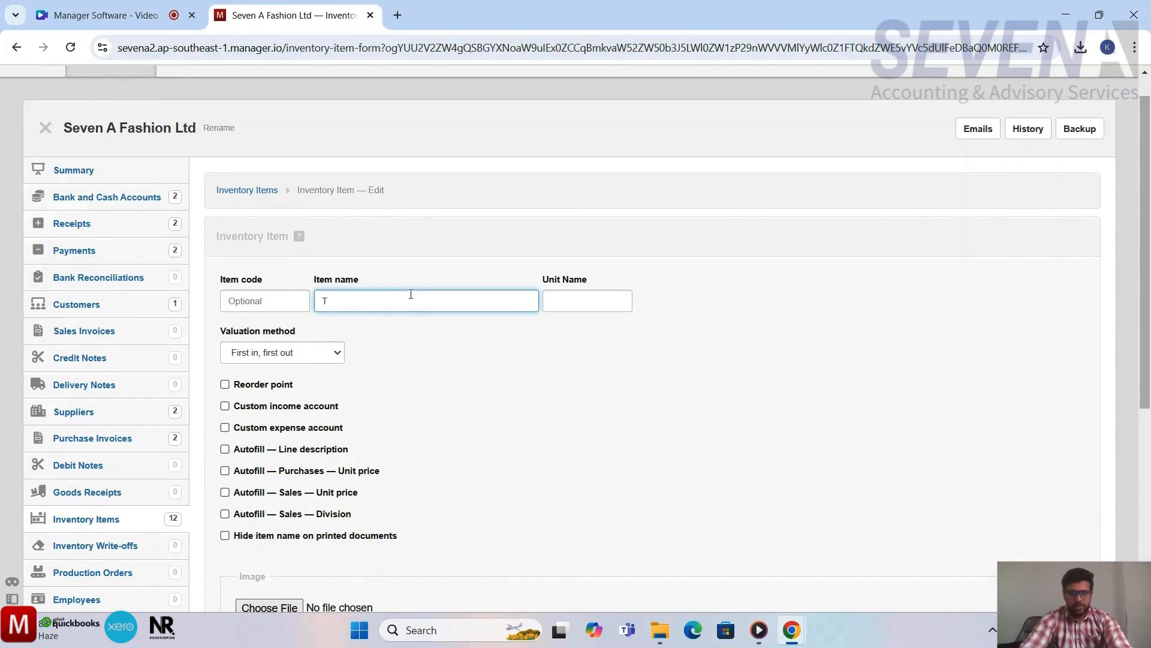
type("T shir")
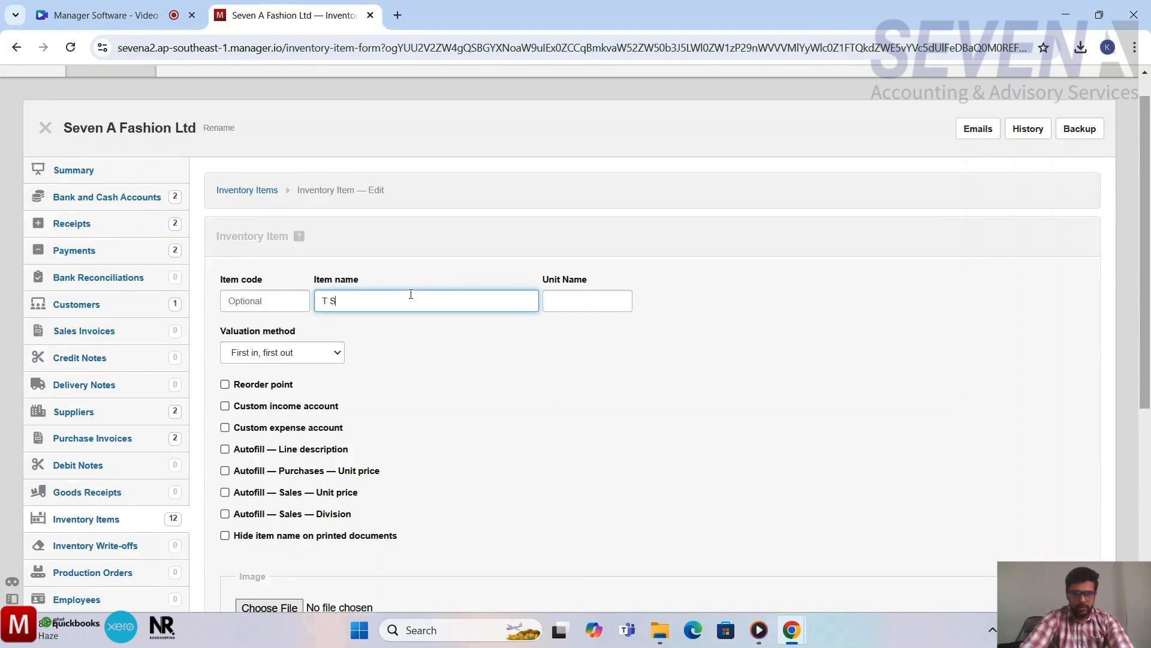
type("hirt")
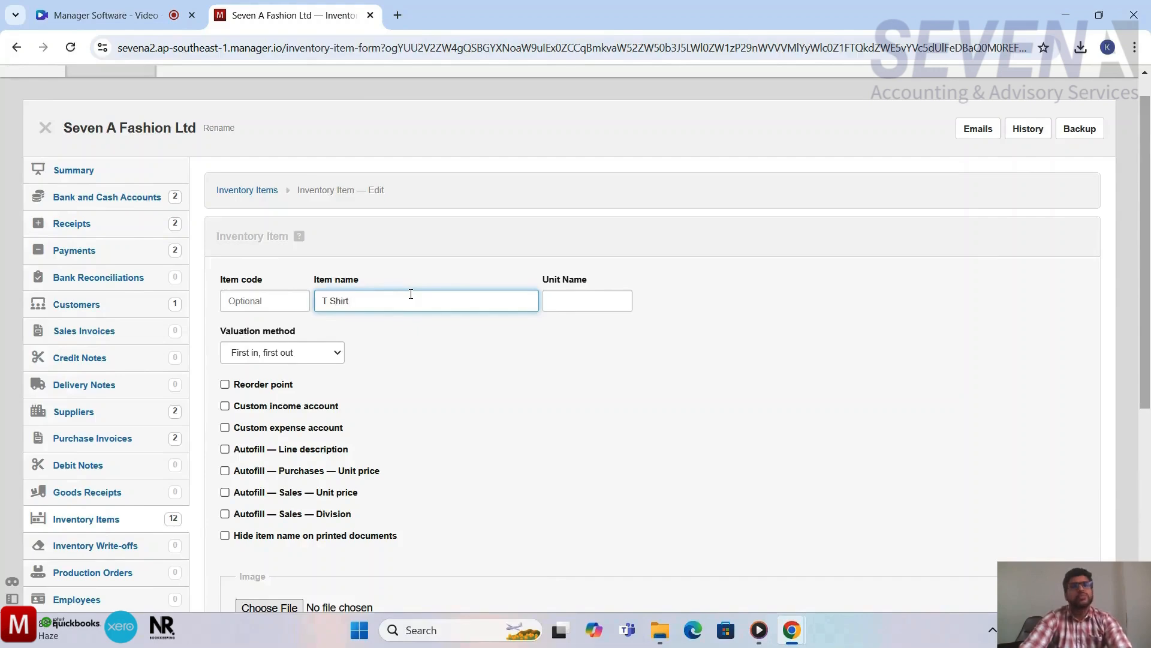
type(" s")
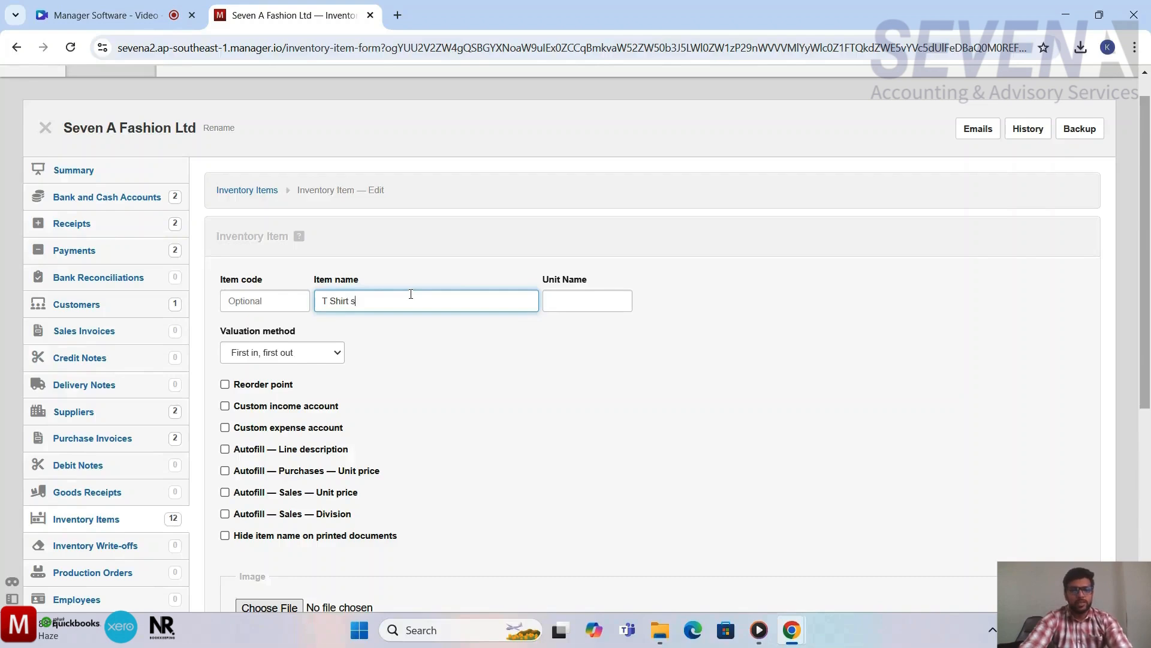
key("BackSpace")
key("BackSpace")
type("sT")
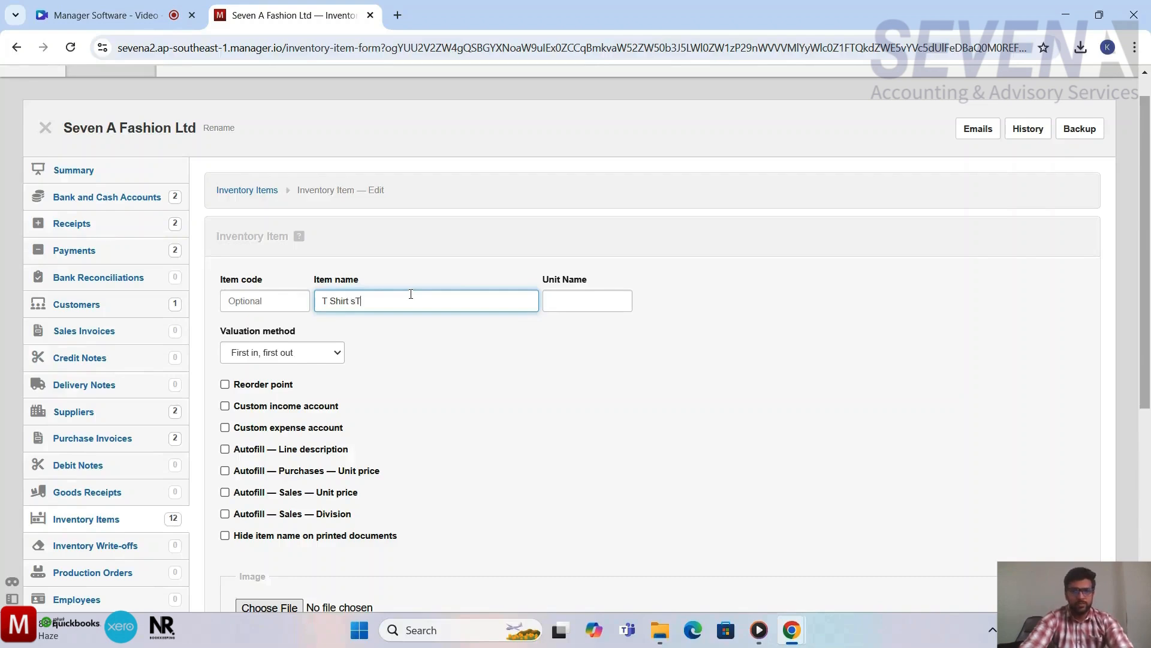
type("T")
type("tu")
type("yle No")
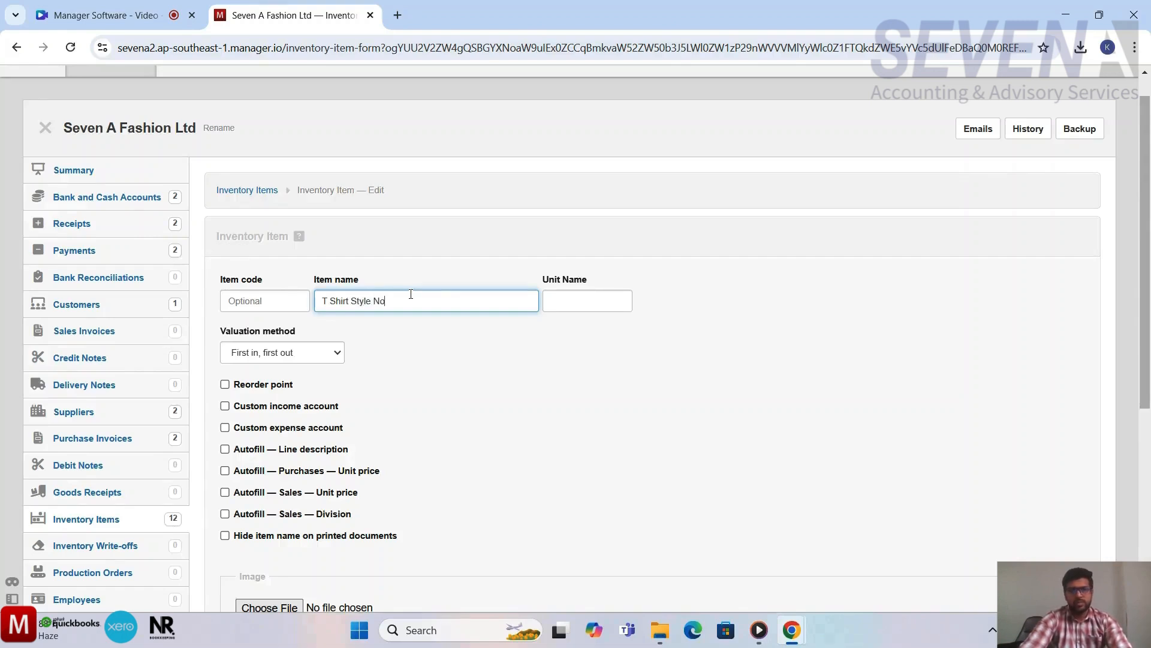
type(". 001")
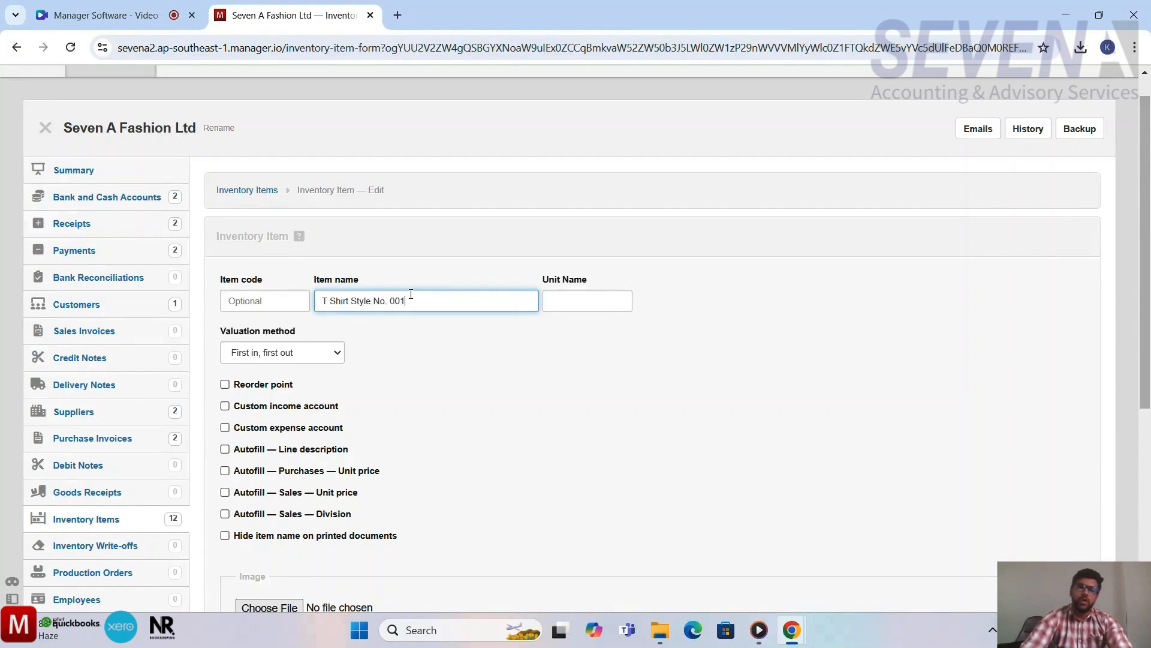
type(" White ")
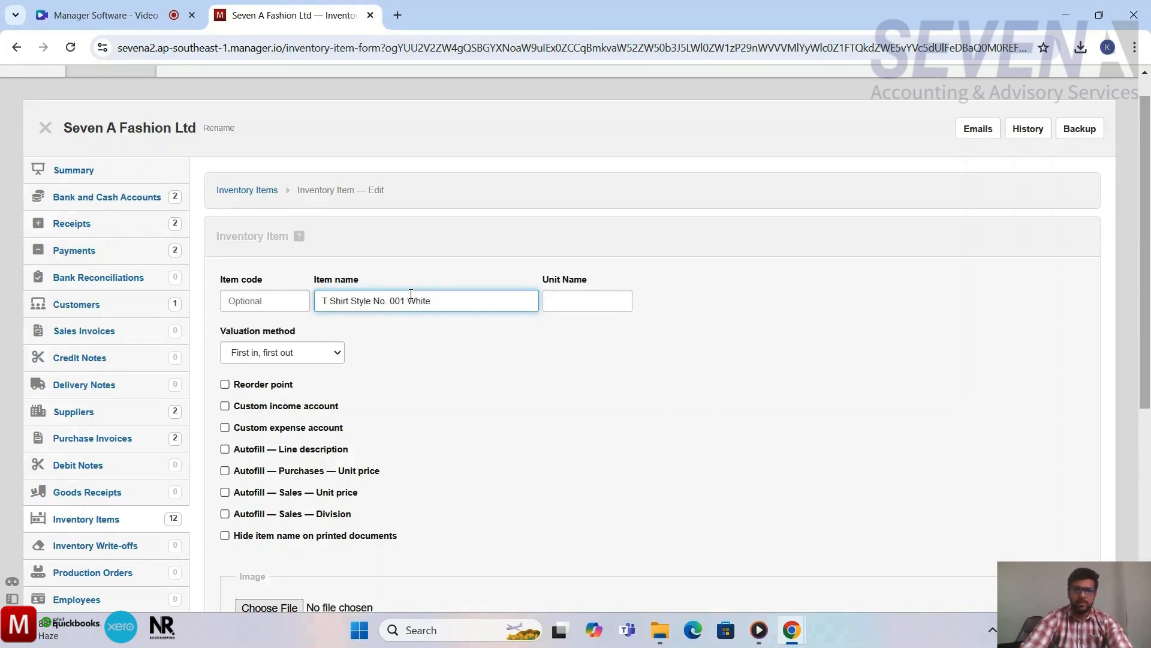
type("Color")
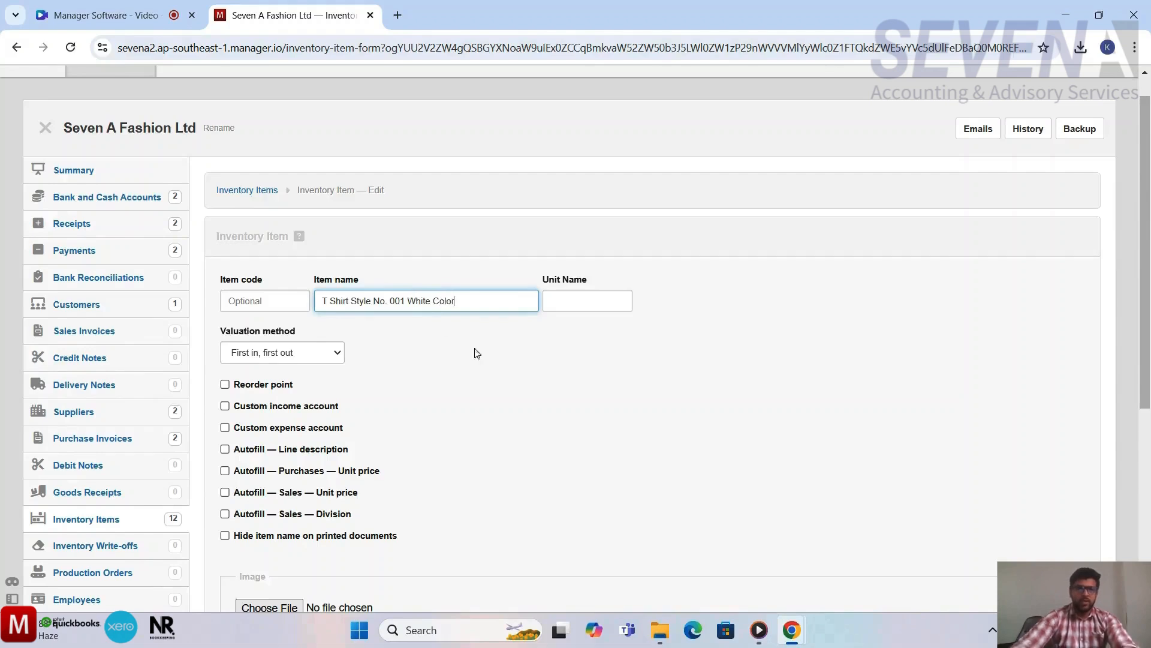
left_click(496, 370)
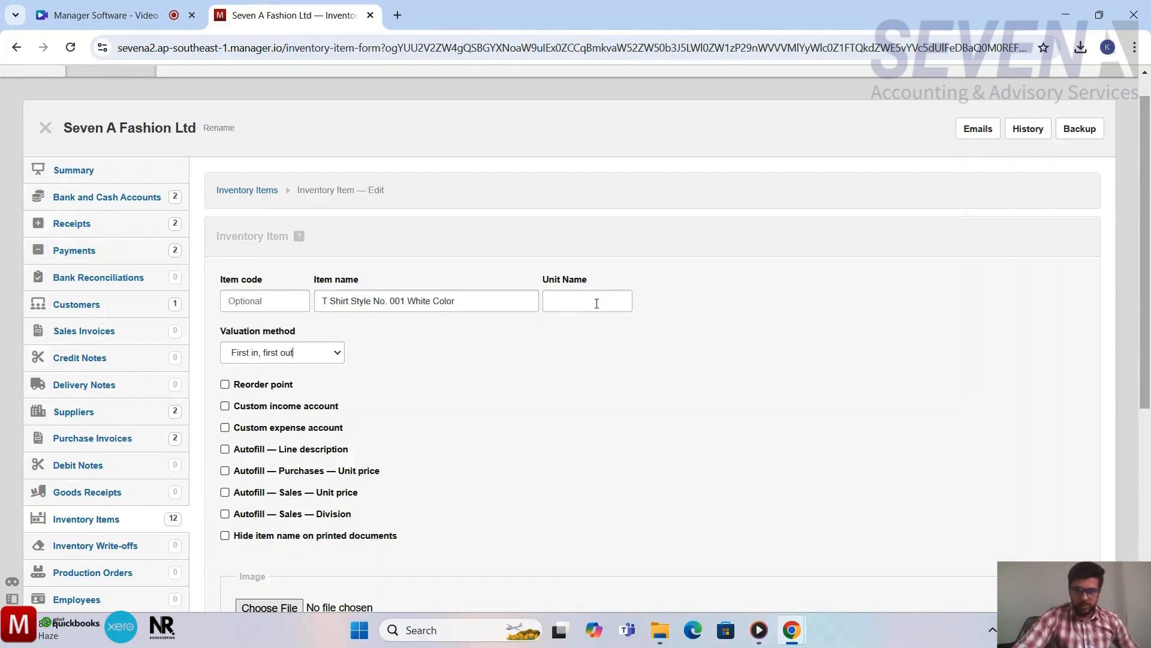
Set the item's valuation method to Weighted average cost and its unit name to Pcs.
left_click(336, 353)
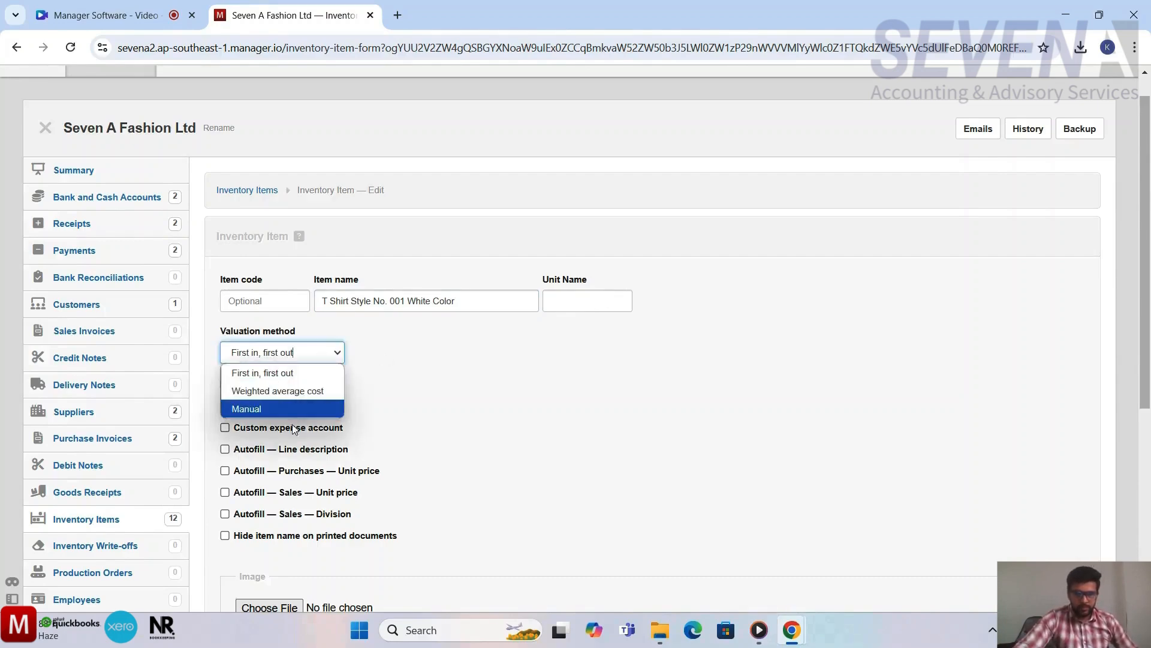
left_click(277, 391)
left_click(589, 300)
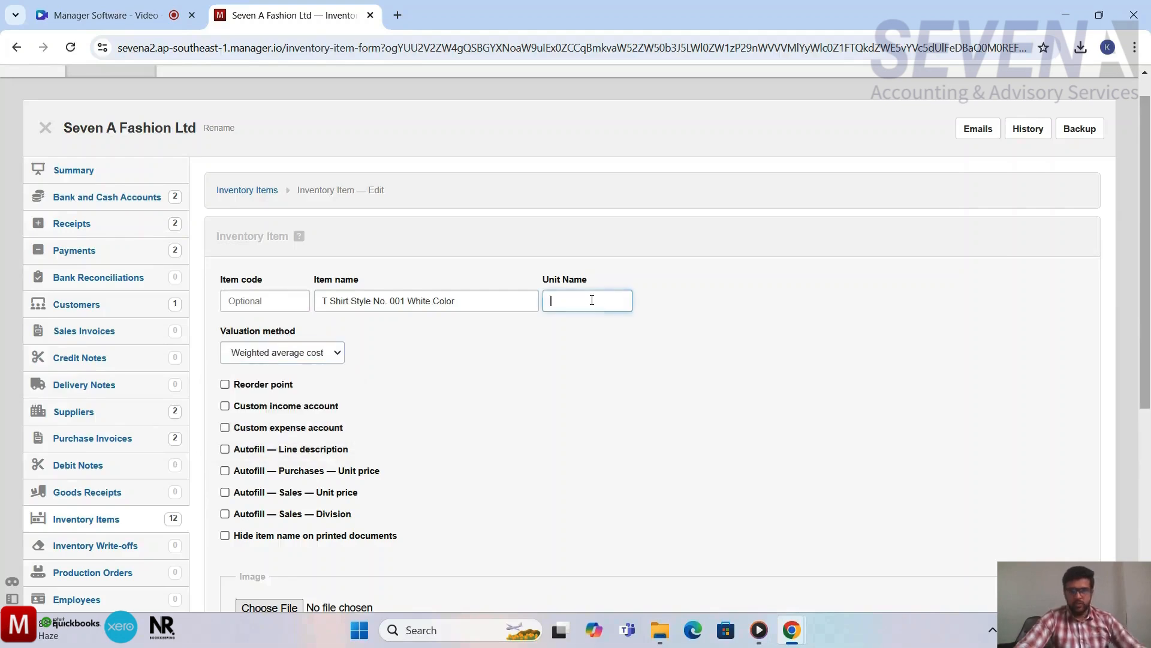
type("Pcs")
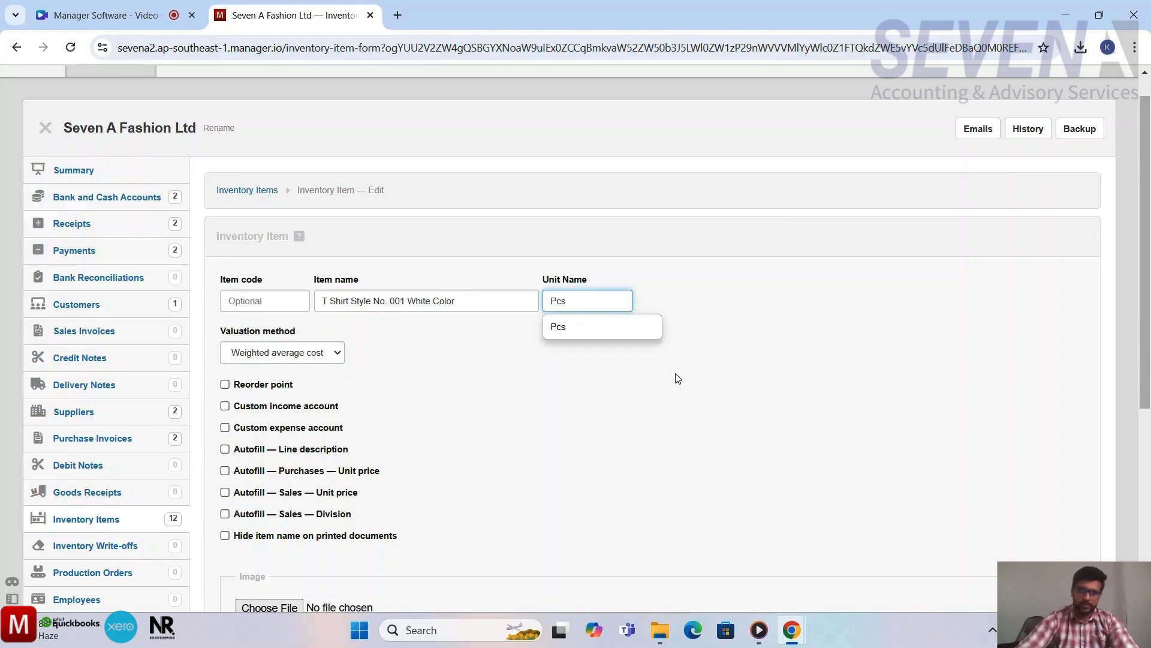
left_click(681, 395)
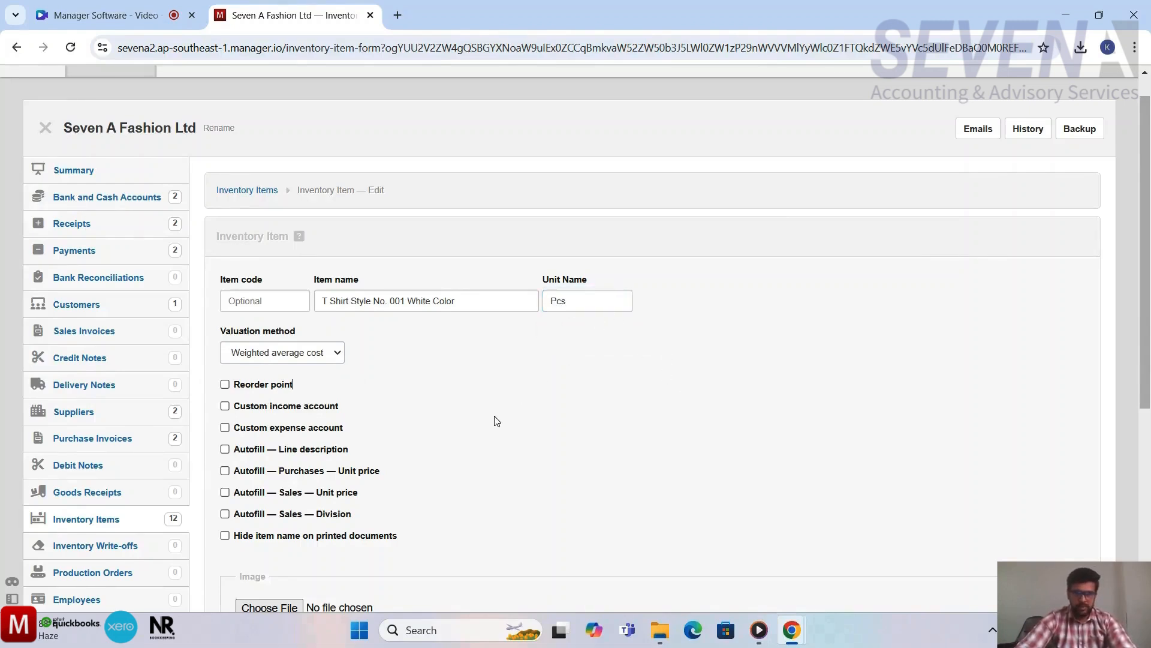
Create the T-shirt inventory item with the entered details.
scroll(496, 421, "down", 1)
scroll(476, 393, "down", 2)
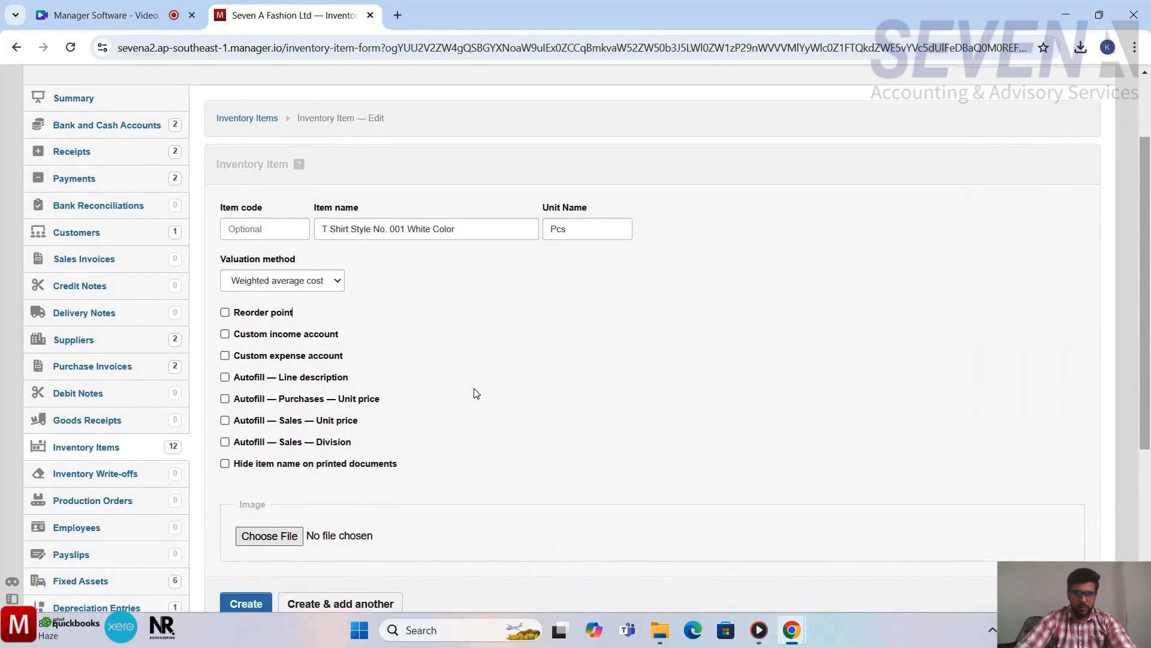
left_click(239, 550)
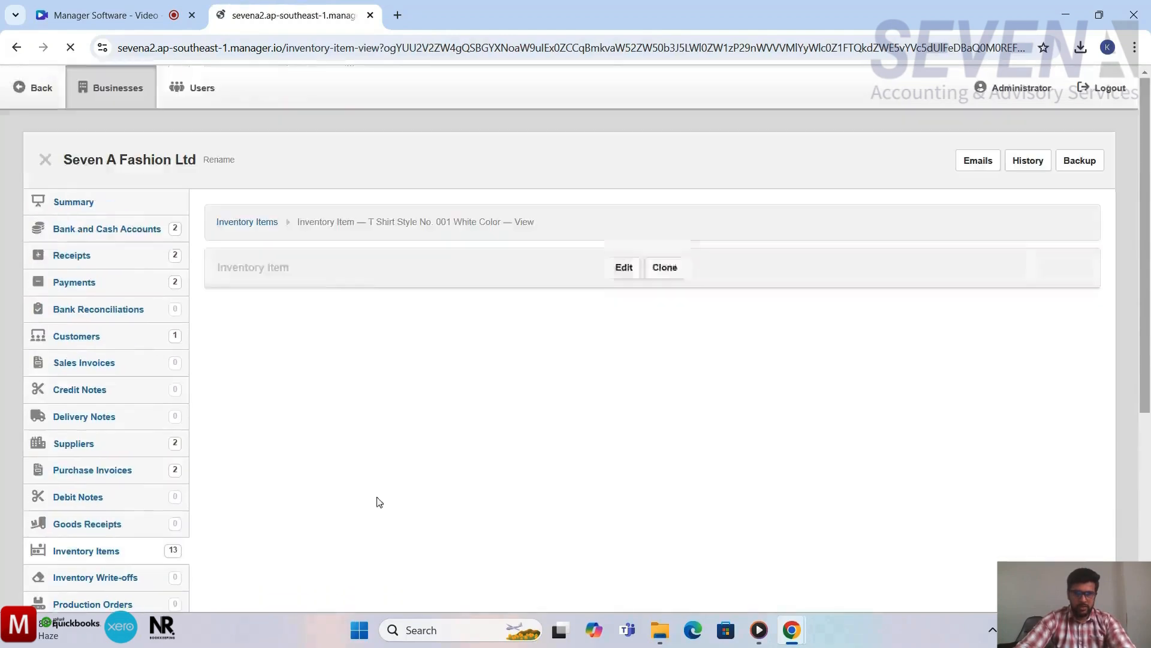
scroll(598, 421, "down", 1)
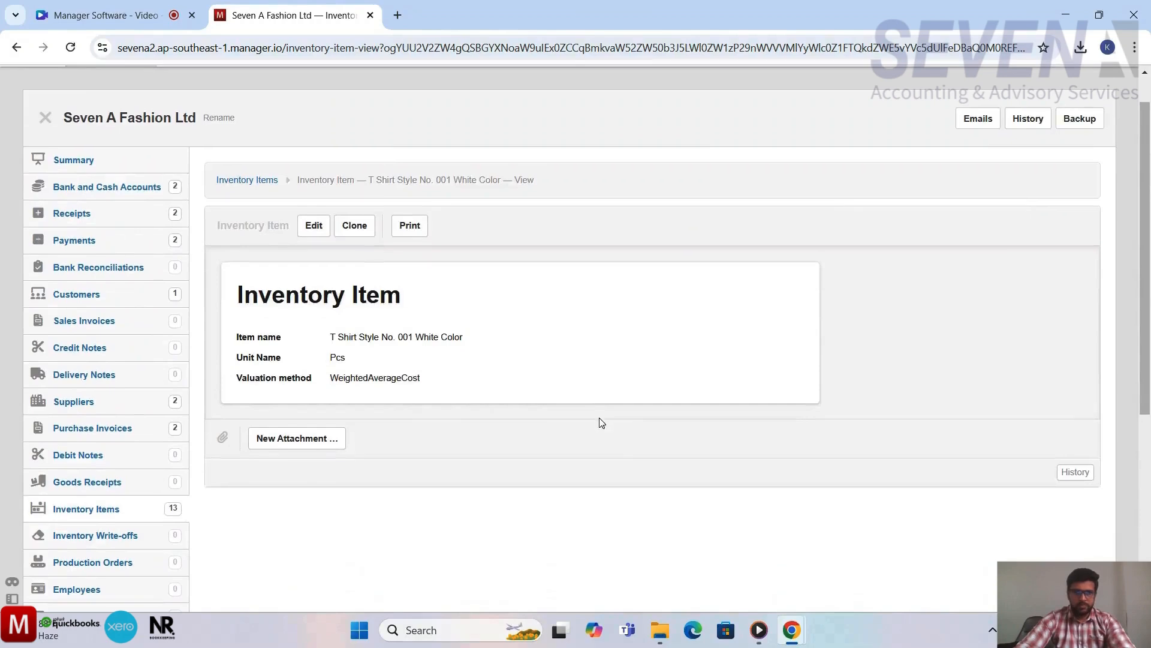
Examine the balance sheet and the profit and loss statement in the business summary.
left_click(92, 165)
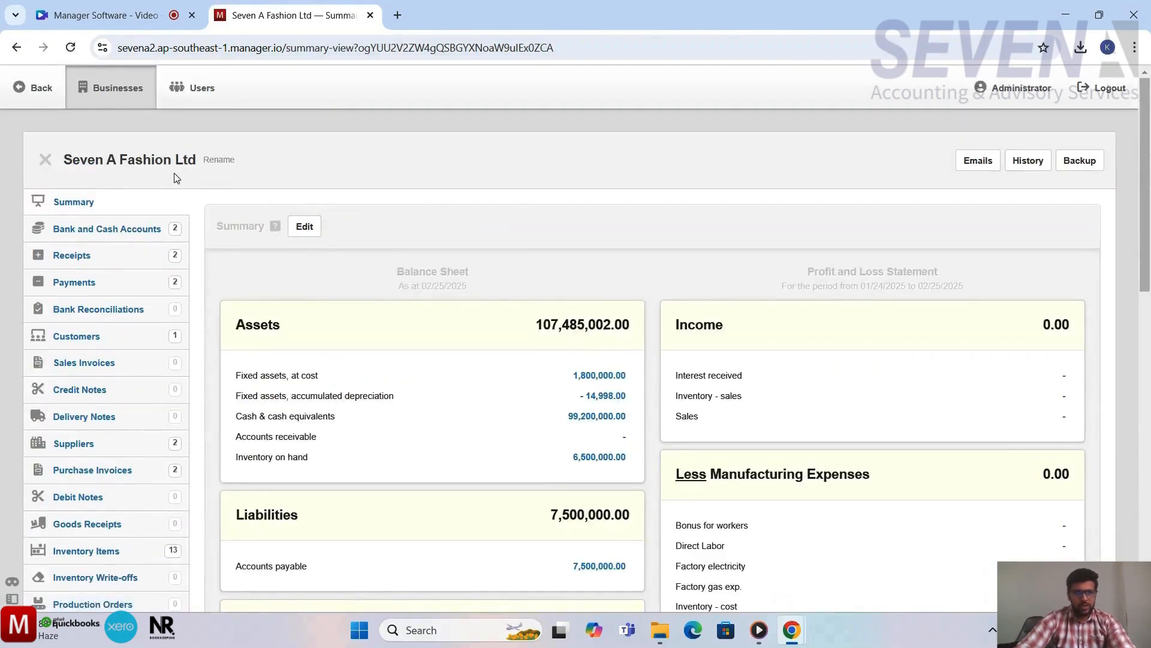
scroll(565, 335, "down", 2)
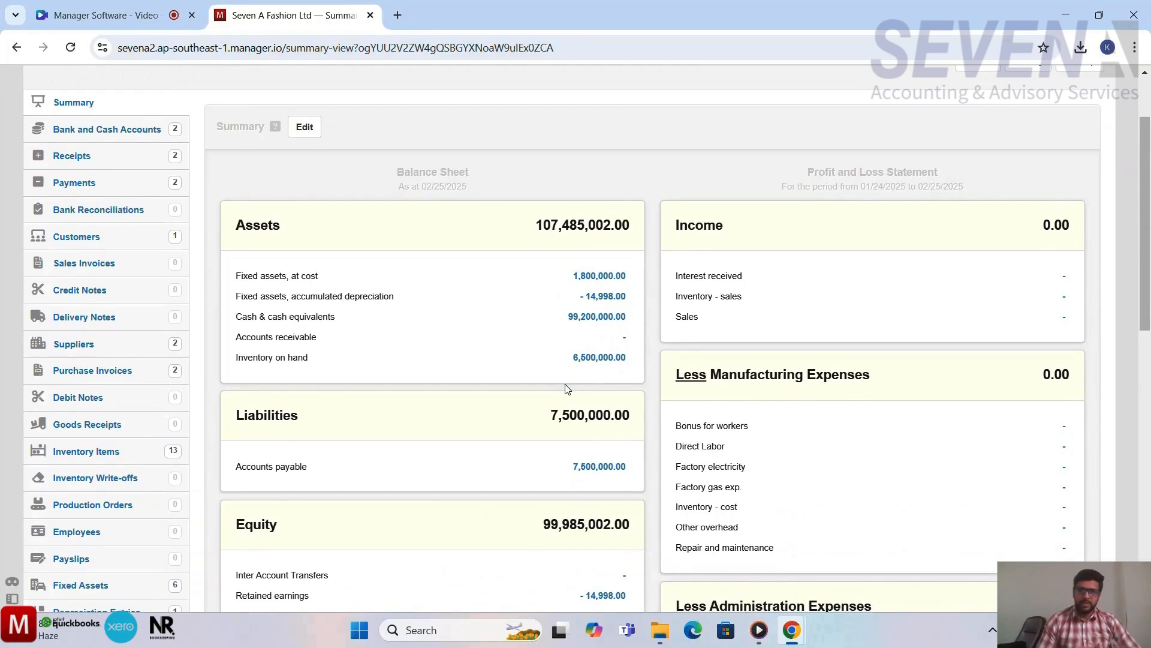
scroll(567, 389, "down", 1)
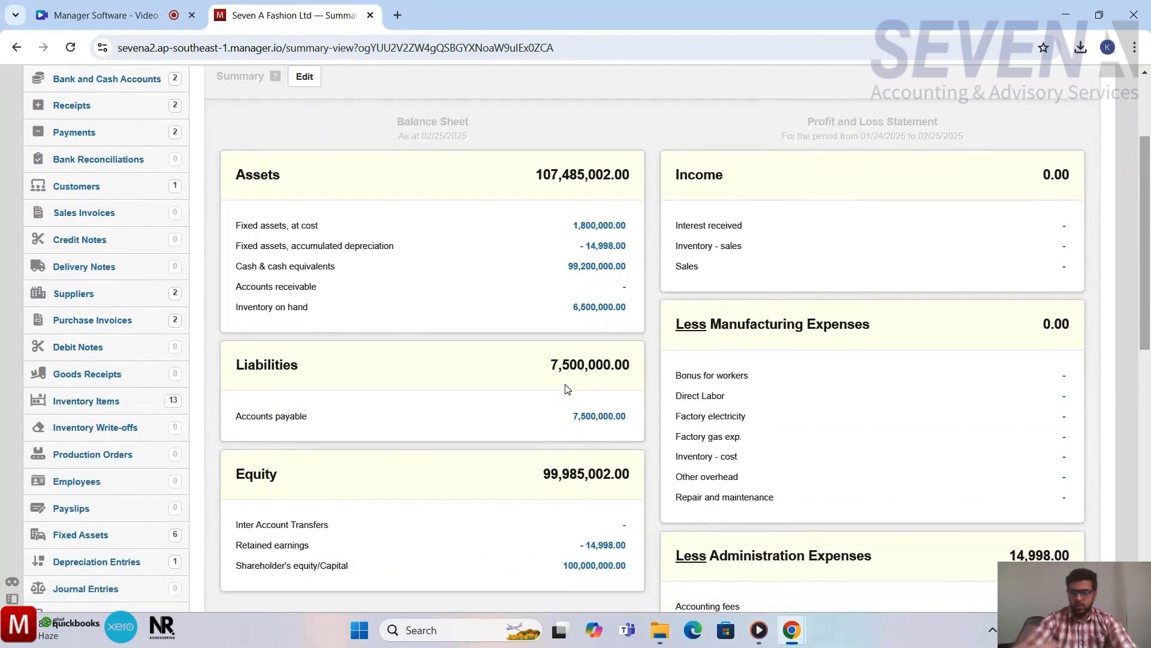
scroll(567, 388, "down", 1)
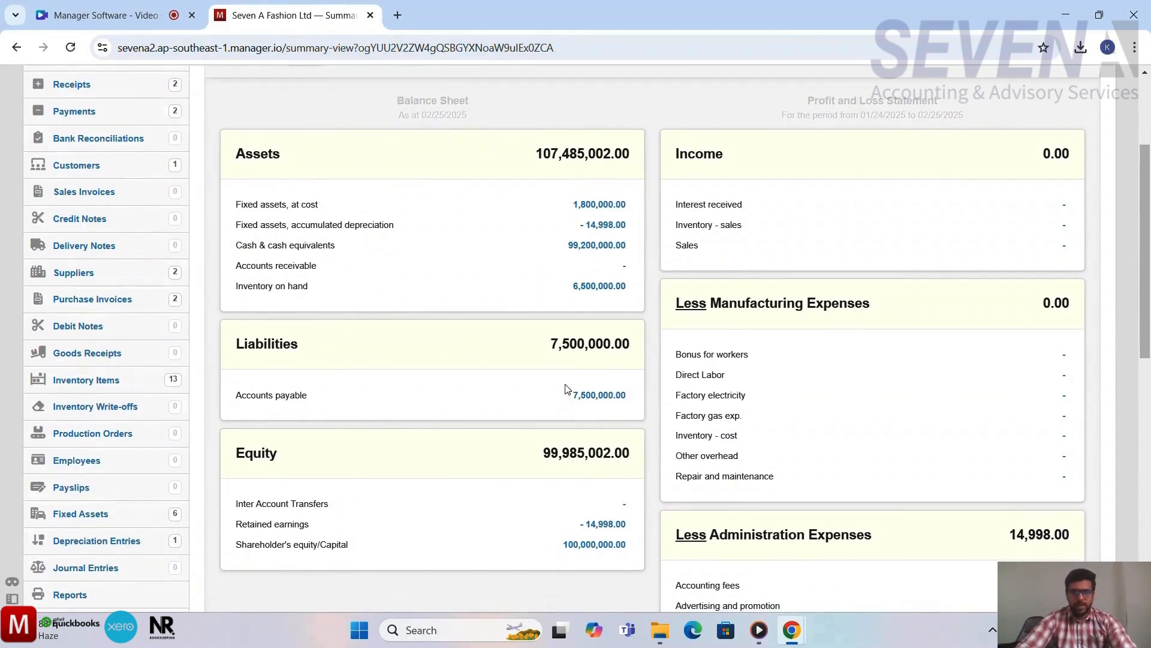
scroll(567, 388, "down", 3)
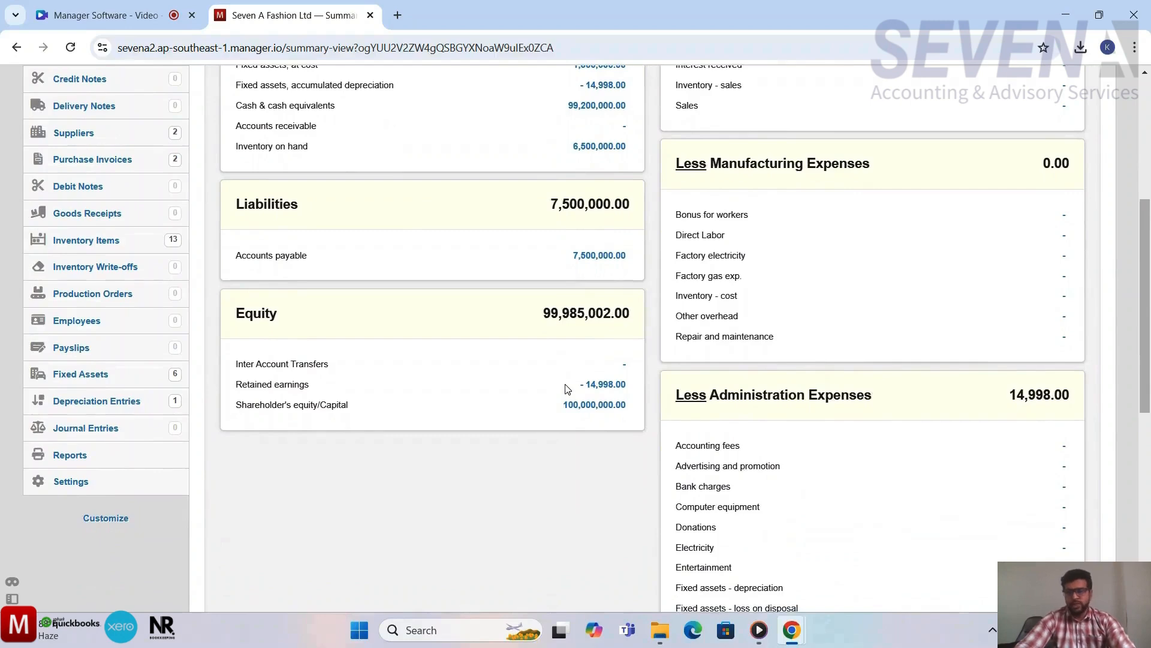
scroll(567, 389, "down", 1)
scroll(567, 389, "up", 2)
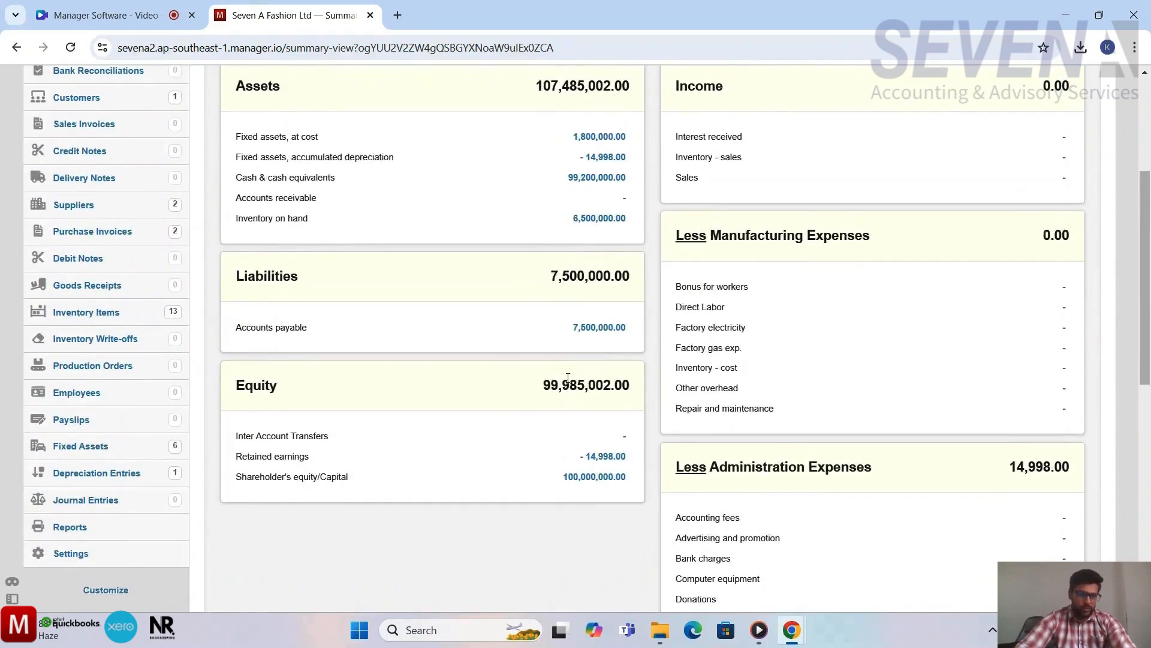
Start a new production order from the list of production orders.
left_click(99, 367)
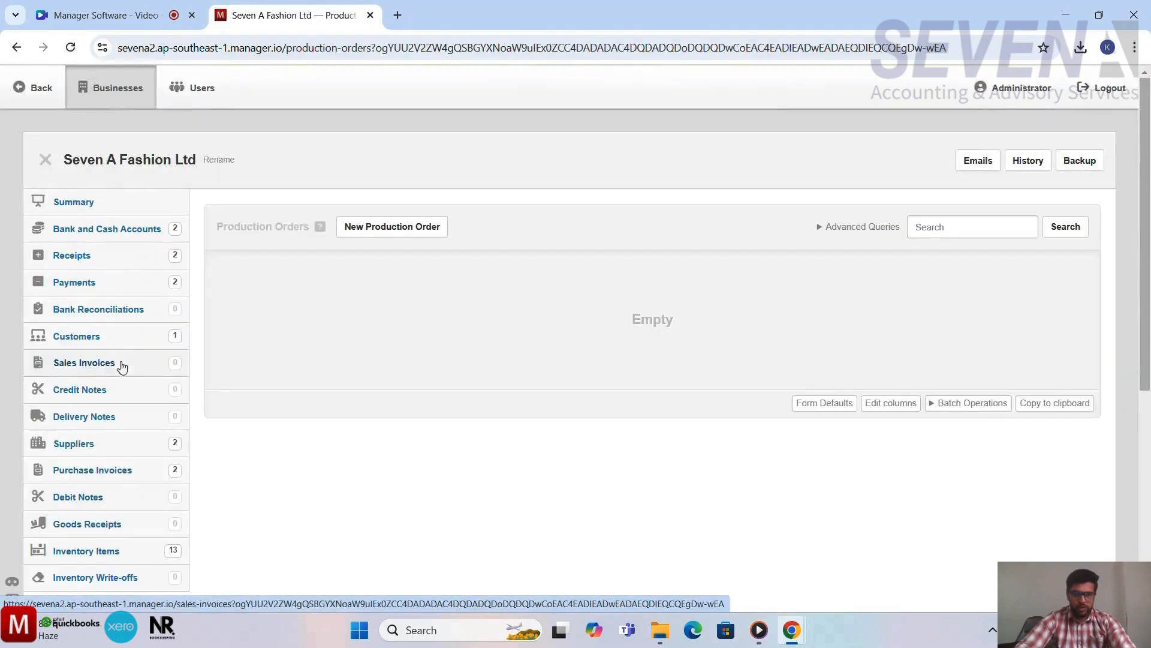
scroll(456, 349, "down", 1)
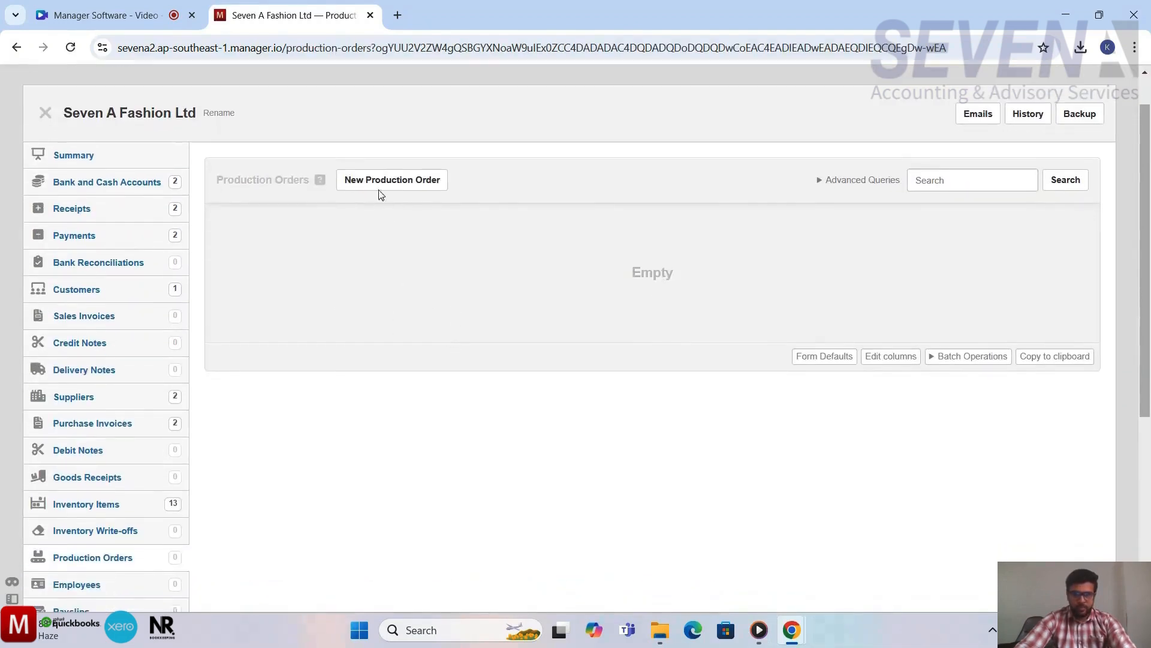
left_click(377, 191)
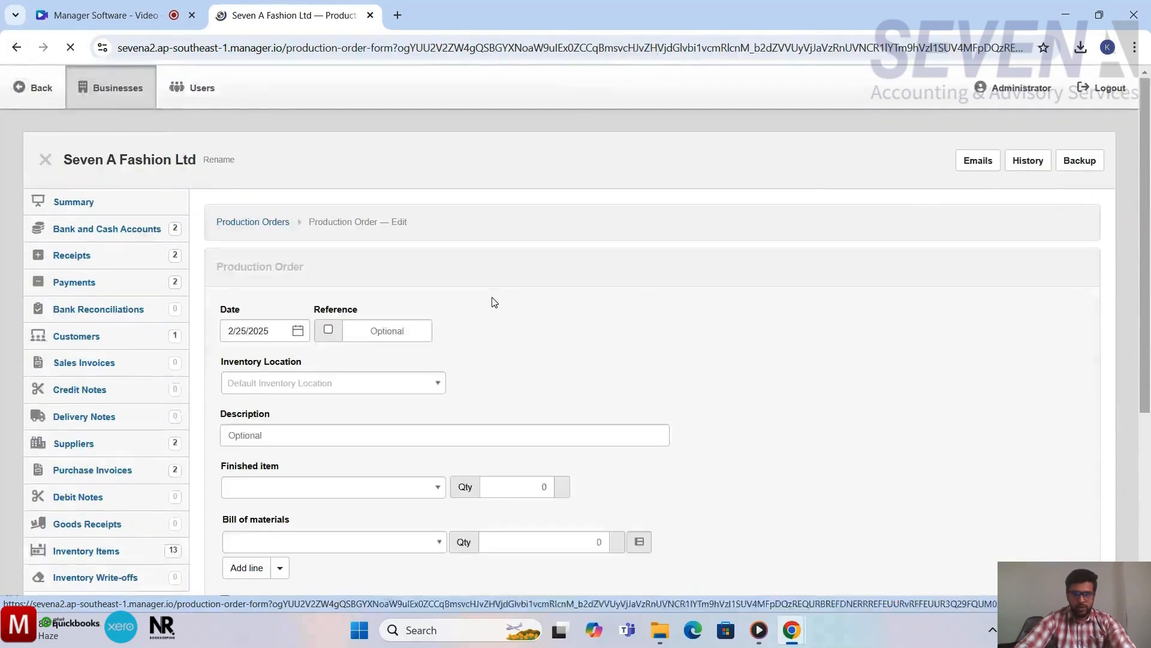
Look through the inventory locations available for the production order without choosing one.
scroll(494, 302, "down", 2)
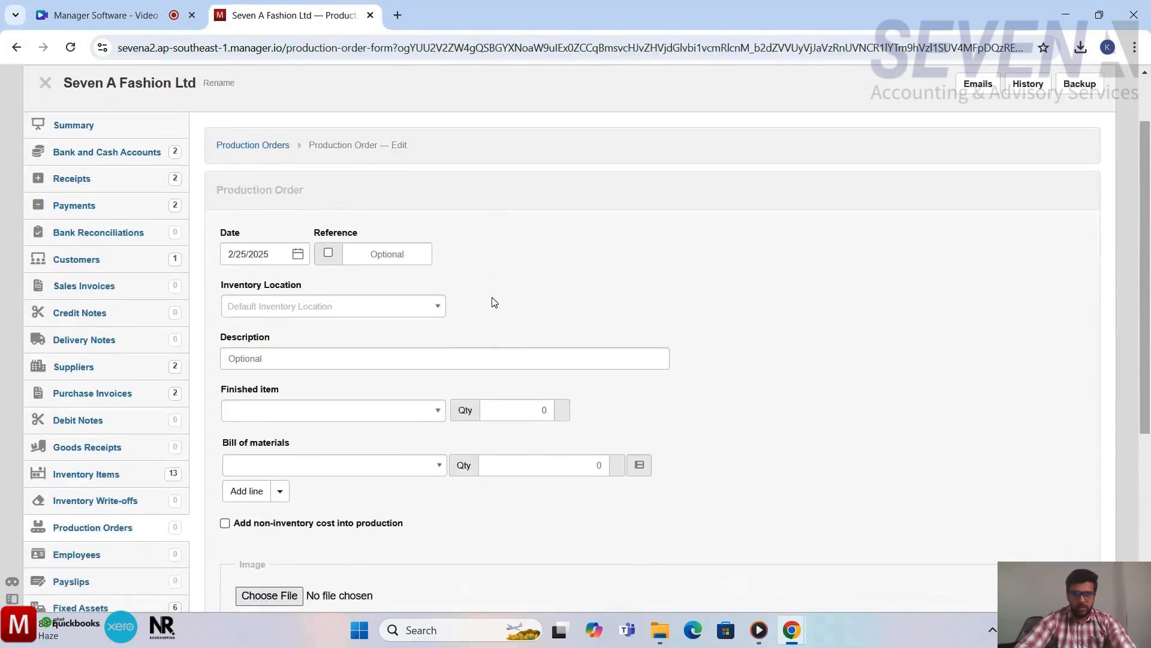
left_click(439, 308)
scroll(500, 236, "down", 1)
left_click(501, 236)
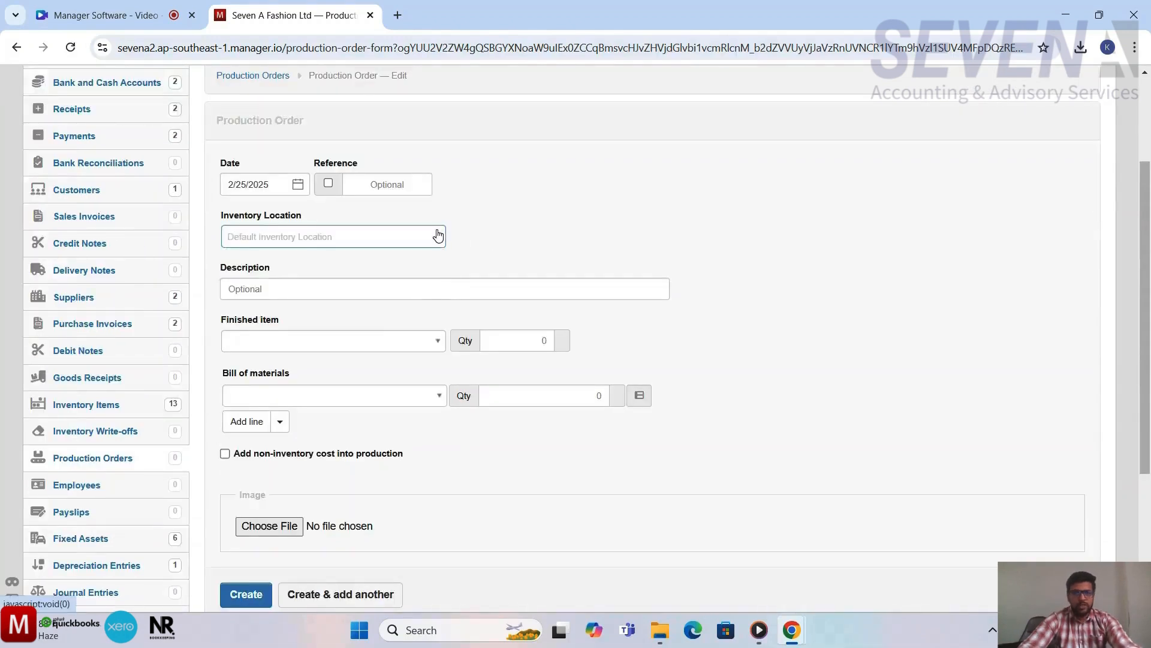
left_click(438, 235)
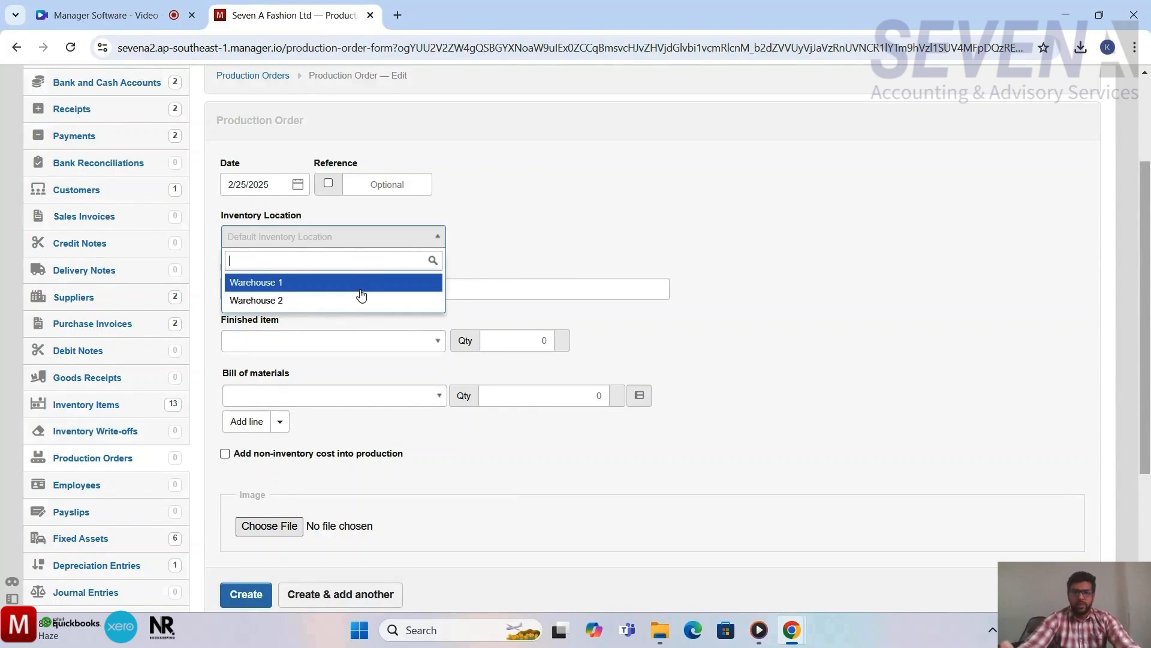
left_click(758, 344)
Set the production order's finished item to T Shirt Style No. 001 White Color with a quantity of 1000 Pcs.
scroll(773, 313, "down", 1)
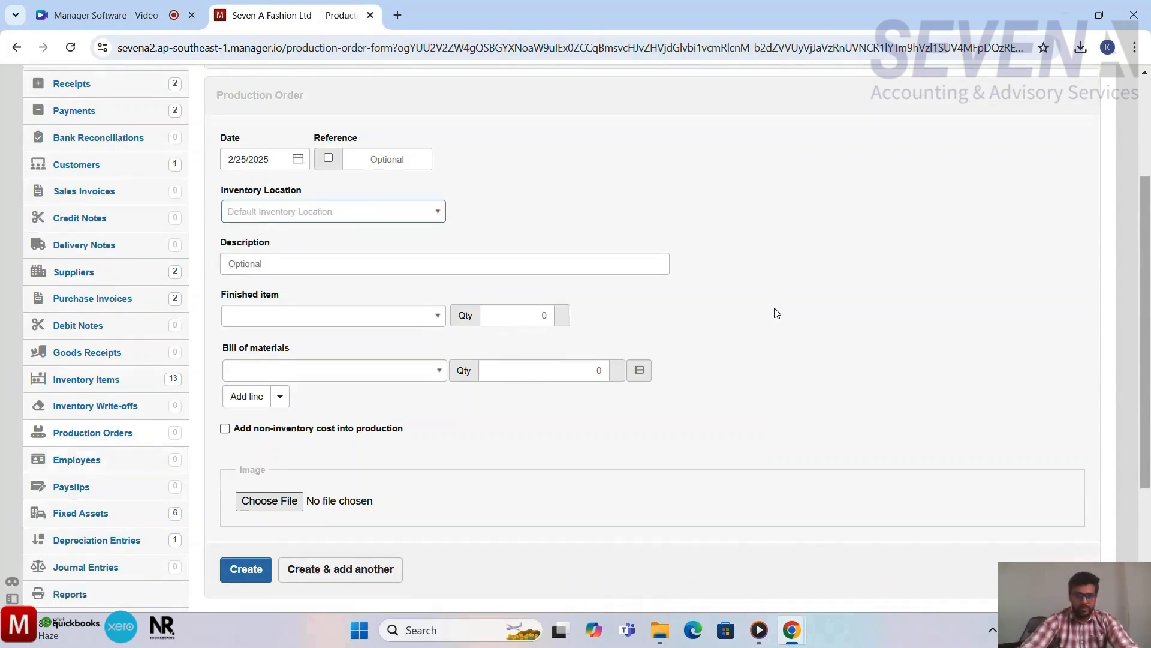
left_click(438, 283)
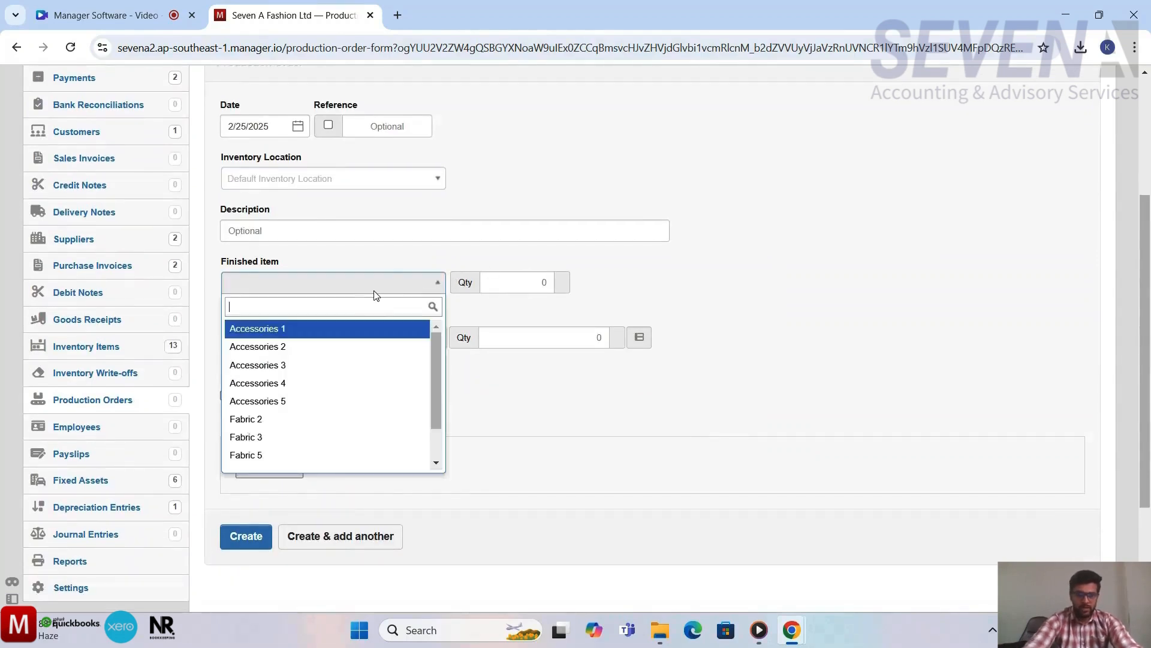
type("t")
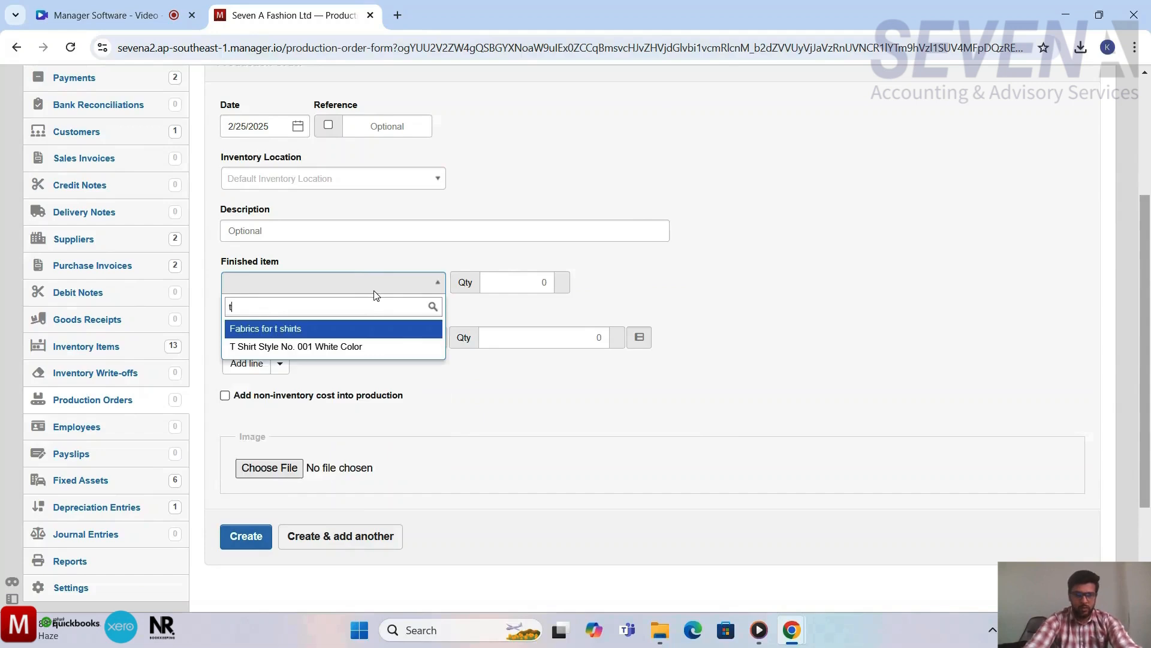
left_click(258, 346)
left_click(513, 285)
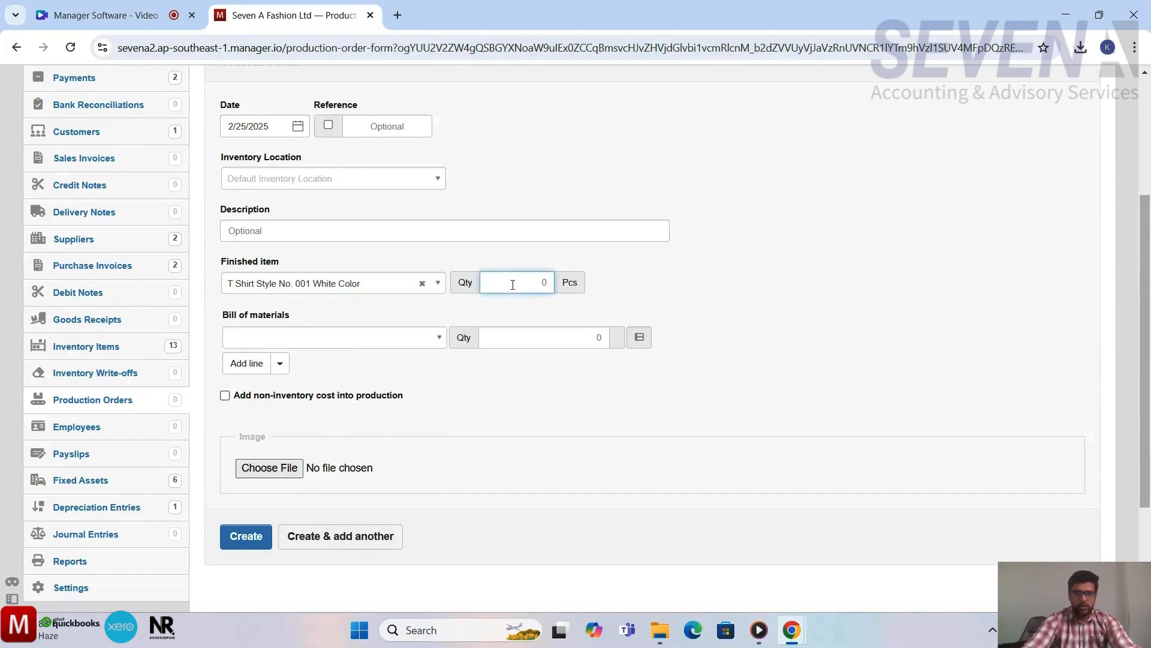
type("1000")
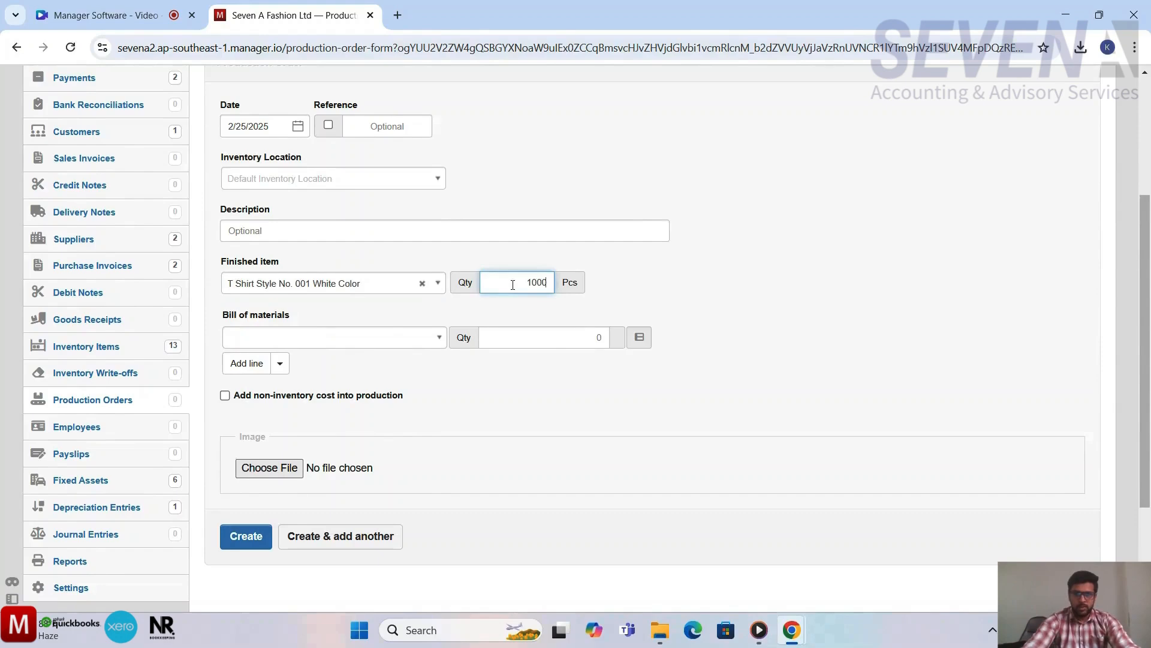
left_click(817, 265)
scroll(817, 265, "down", 2)
scroll(453, 278, "up", 4)
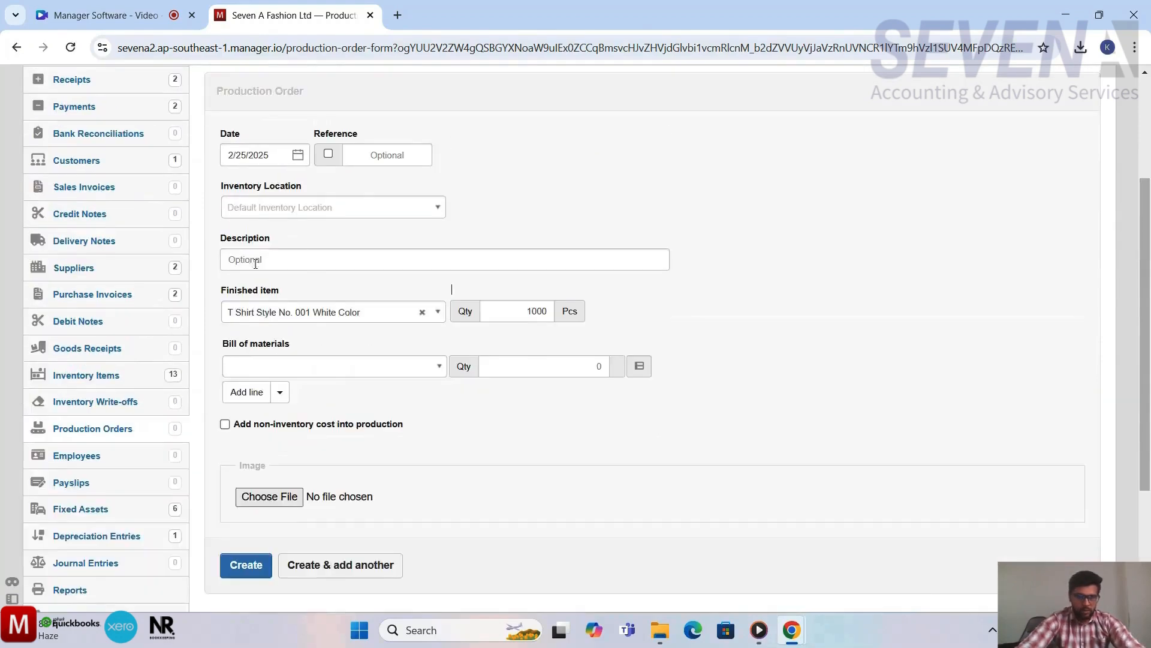
Check the T-shirt's quantity owned in the inventory items list in a separate browser tab, and return to the production order.
scroll(300, 247, "down", 1)
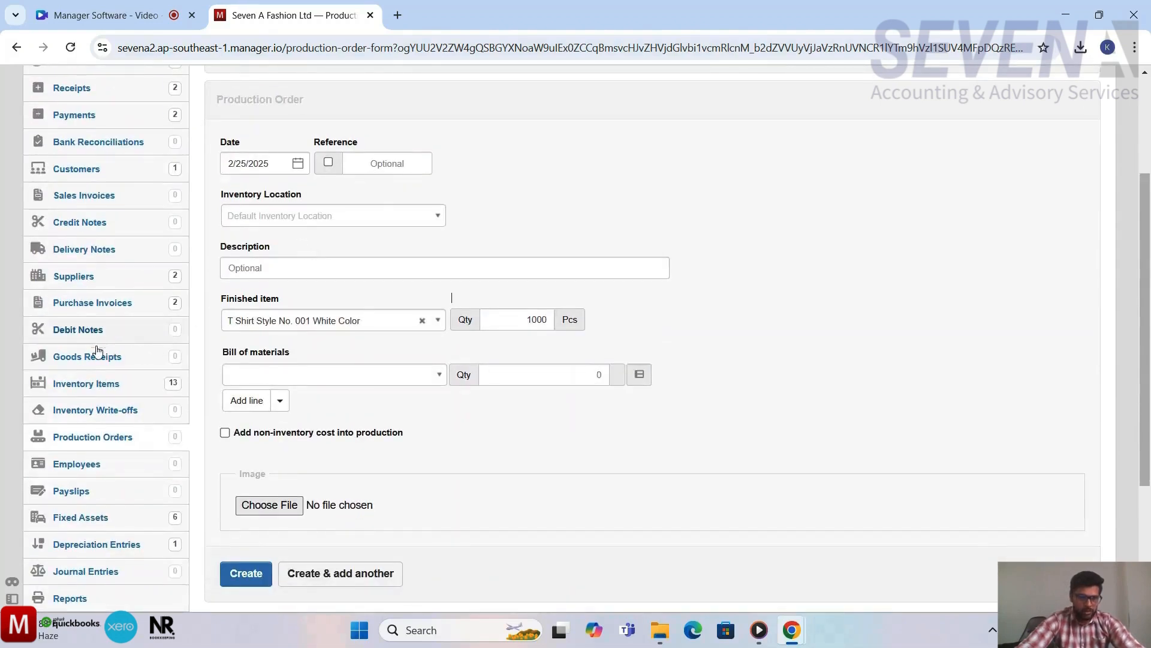
right_click(95, 378)
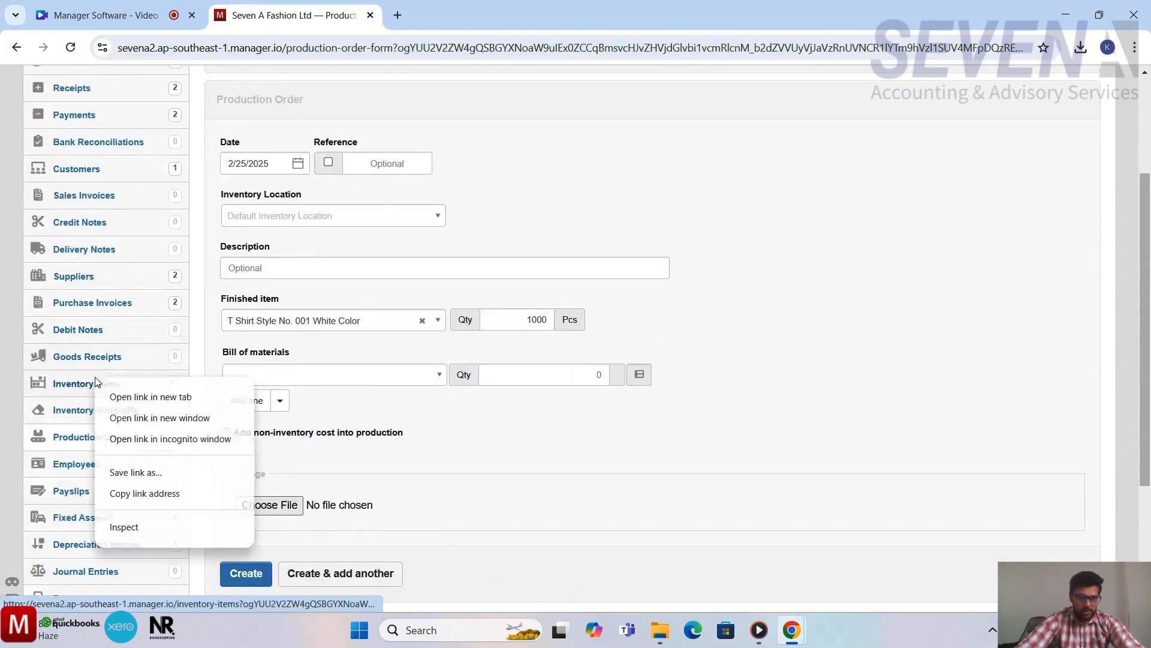
left_click(128, 397)
left_click(484, 24)
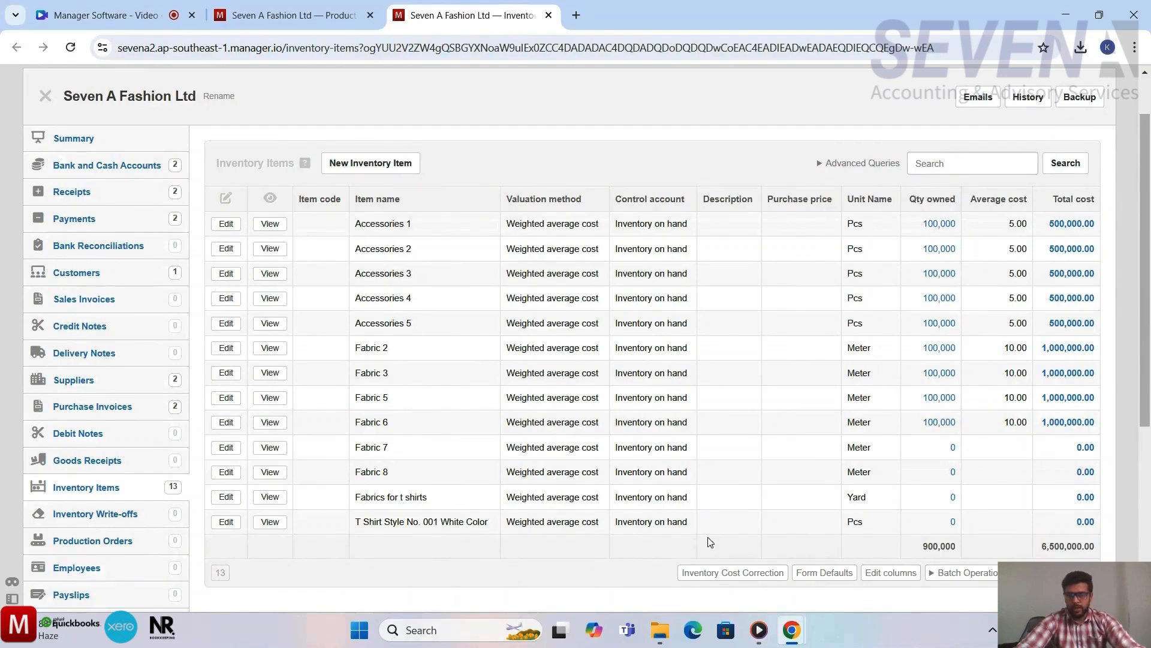
double_click(953, 521)
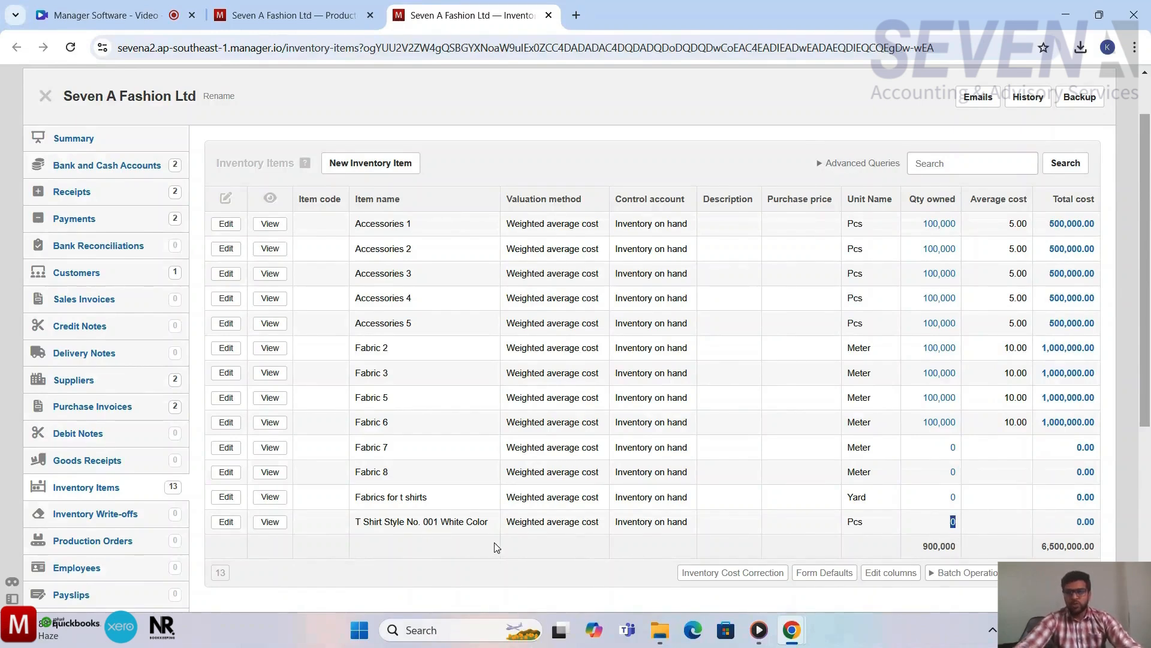
left_click(939, 542)
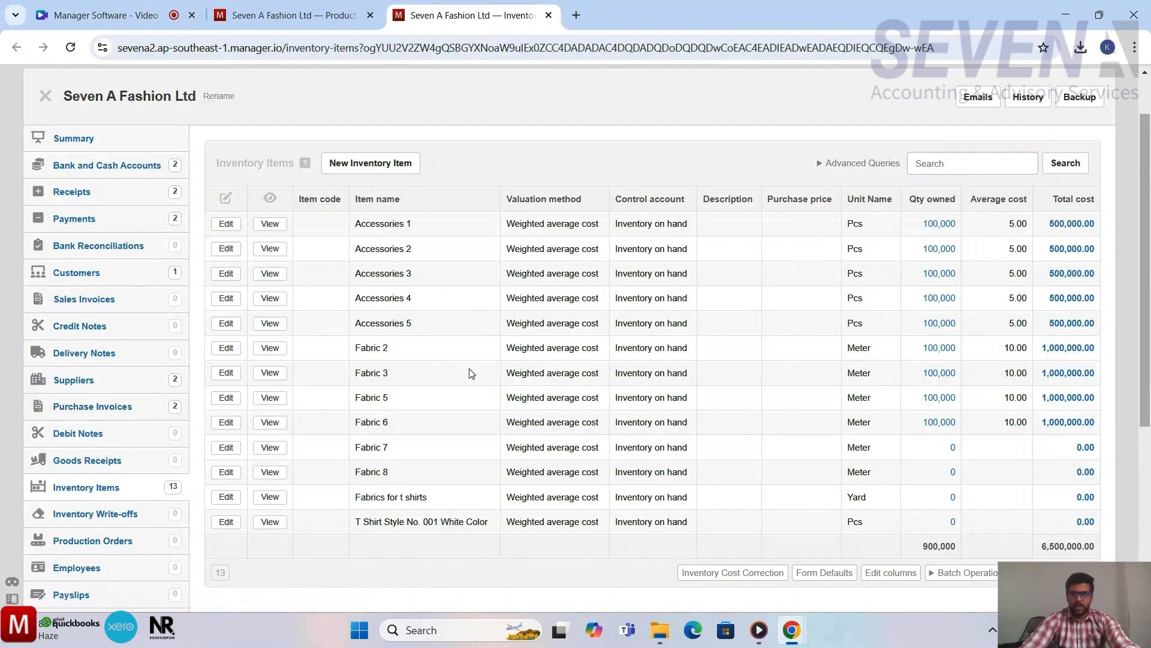
left_click(324, 17)
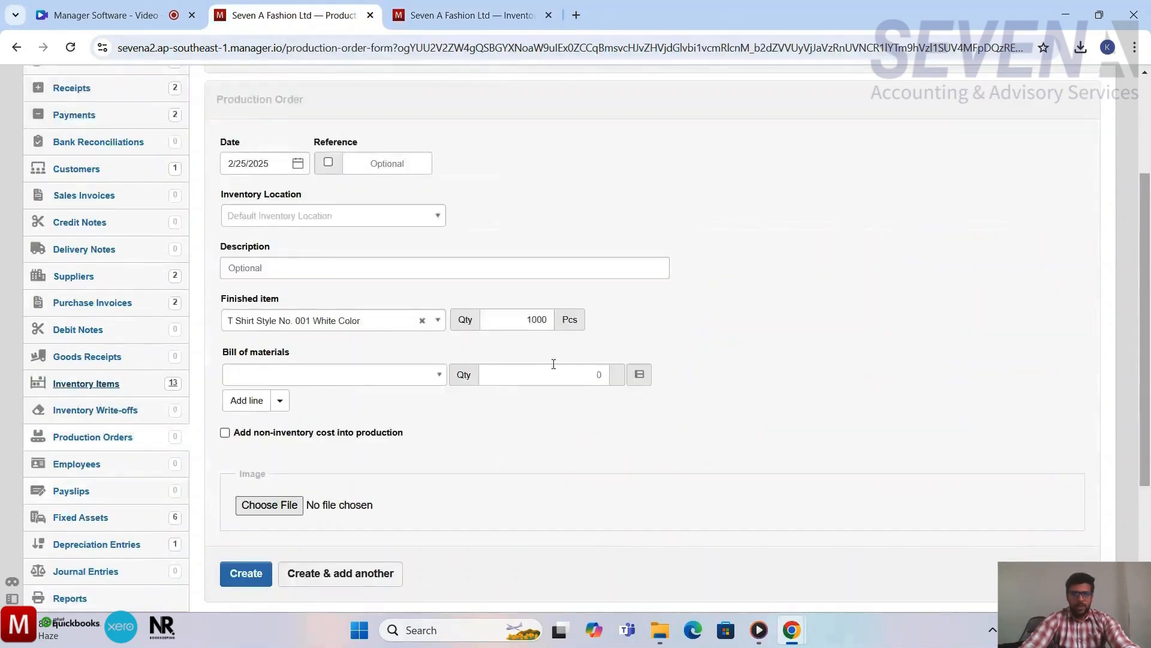
Add four more blank lines to the production order's bill of materials.
scroll(558, 357, "down", 1)
scroll(561, 350, "up", 2)
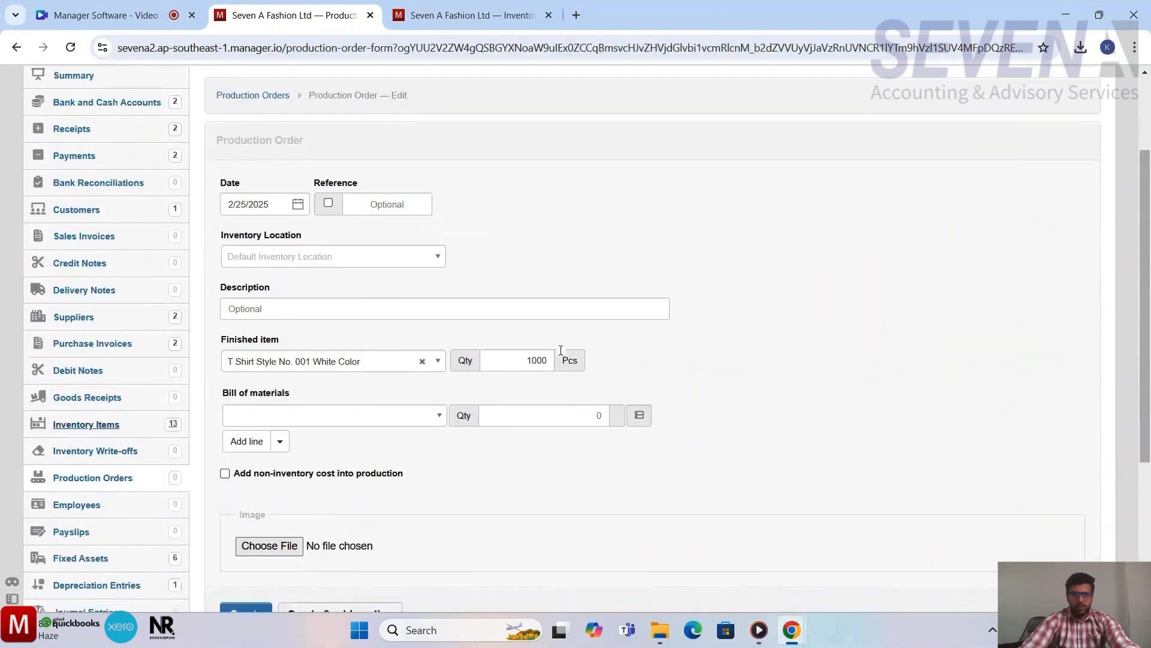
scroll(560, 350, "down", 1)
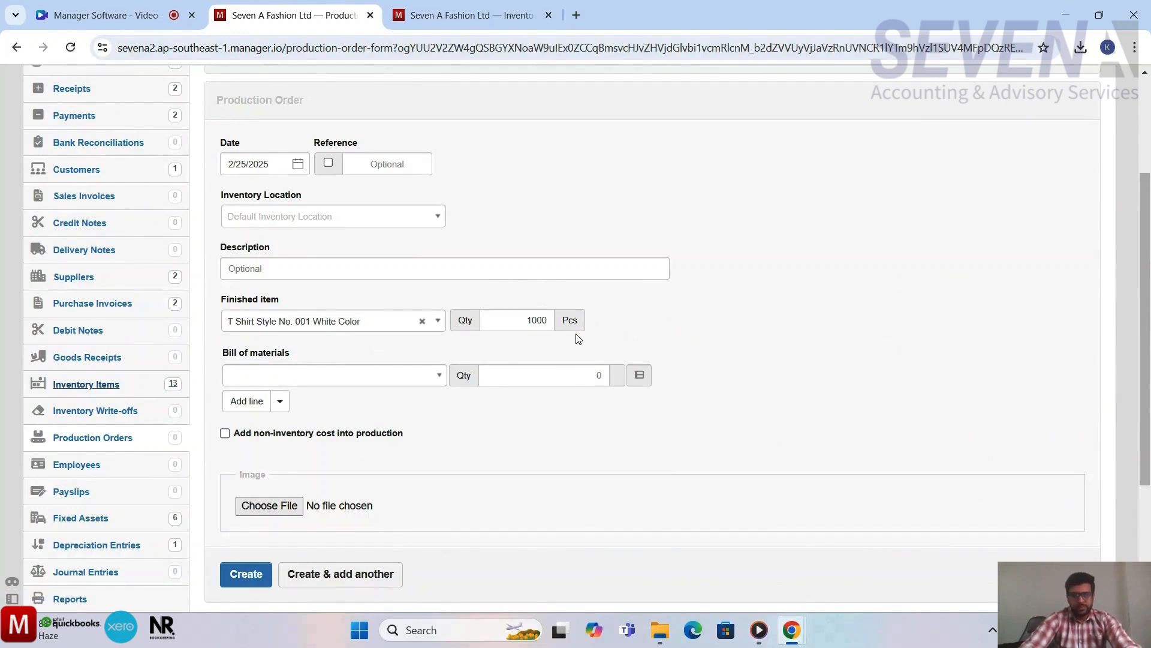
scroll(648, 327, "down", 2)
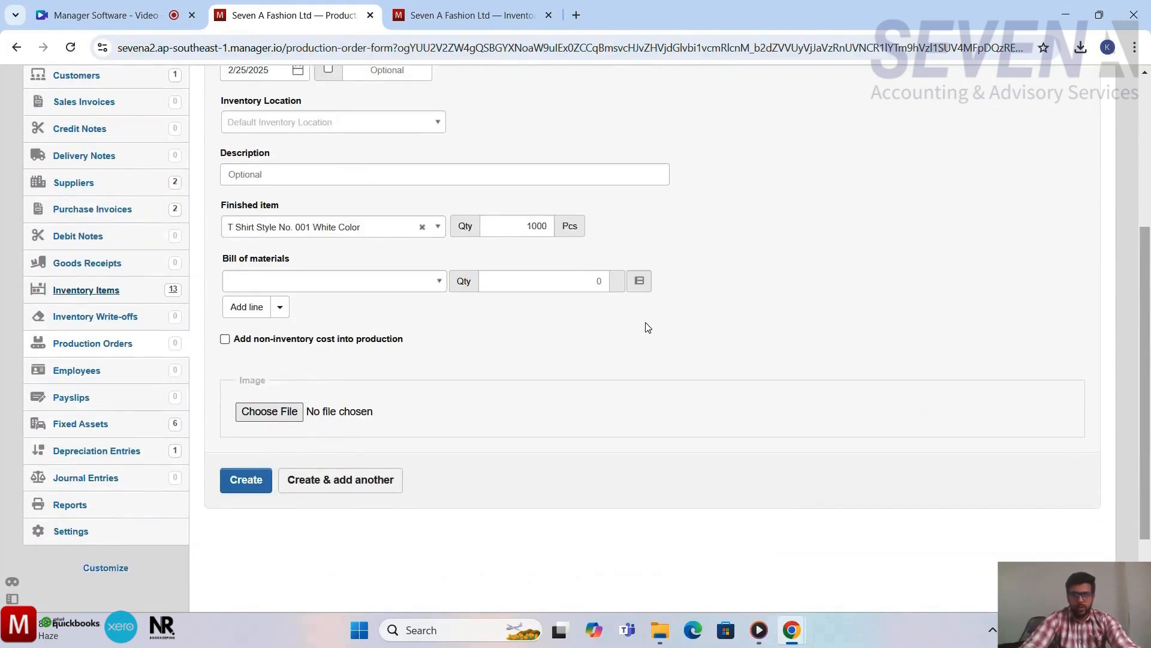
scroll(648, 327, "down", 1)
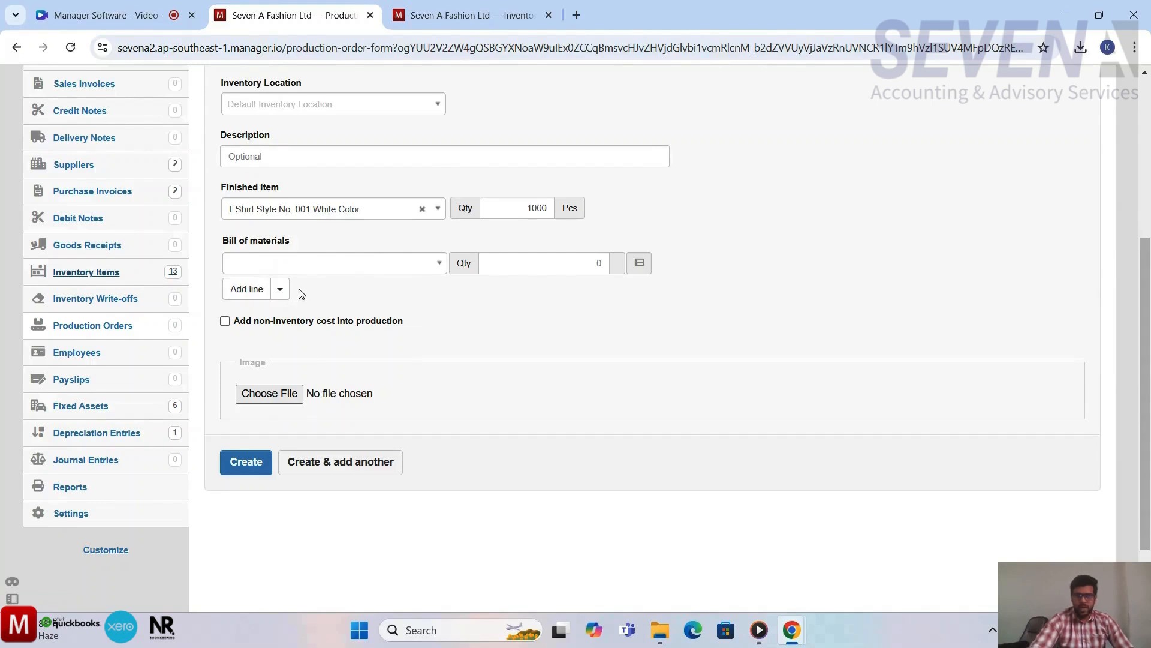
left_click(246, 293)
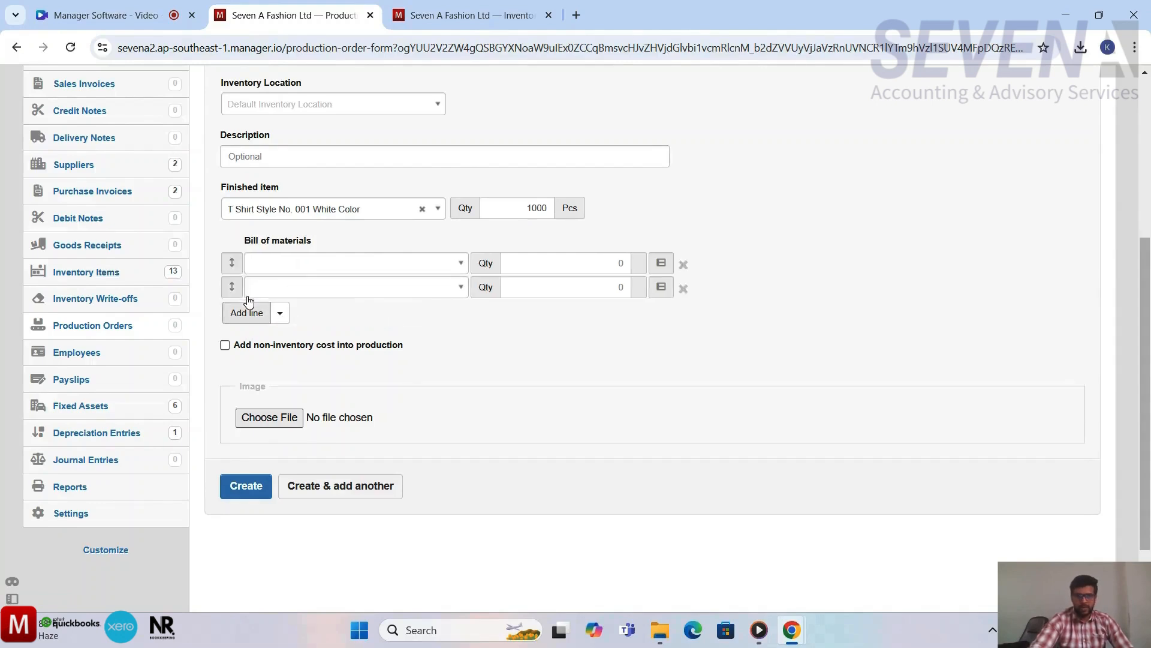
left_click(249, 312)
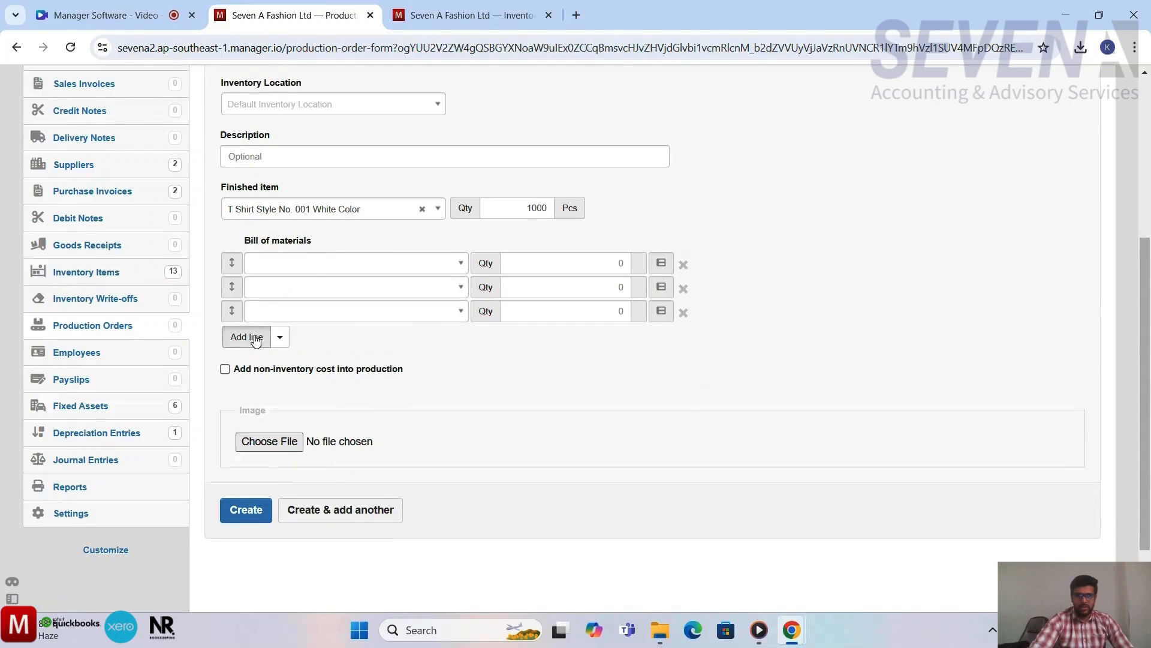
left_click(255, 336)
left_click(257, 361)
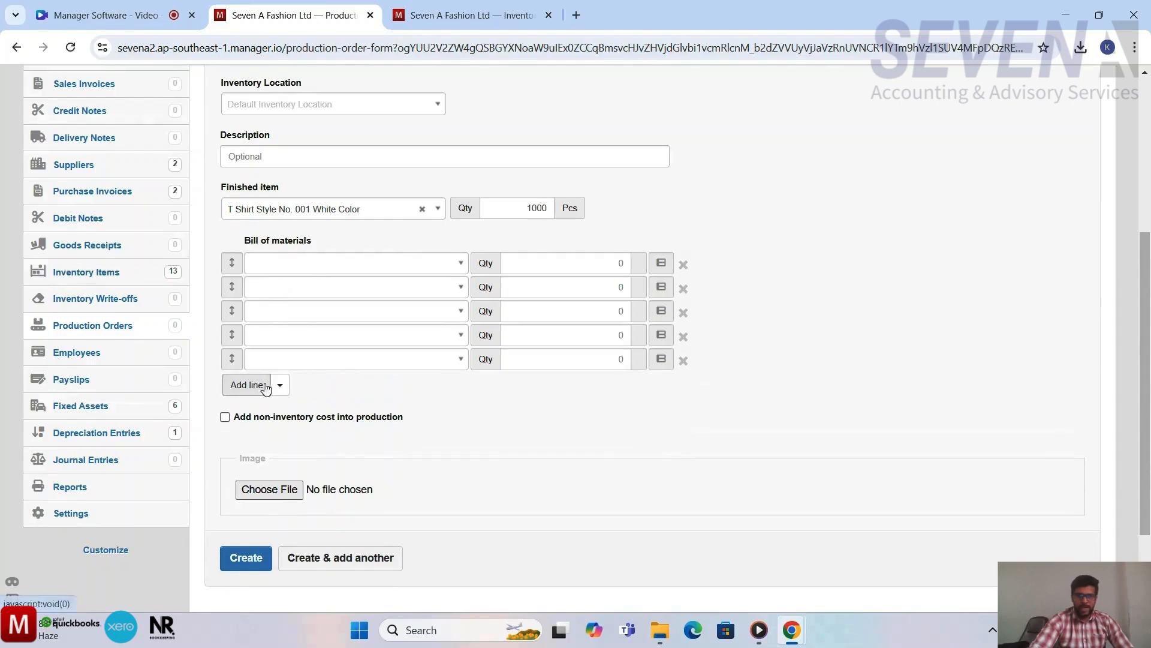
scroll(528, 420, "down", 2)
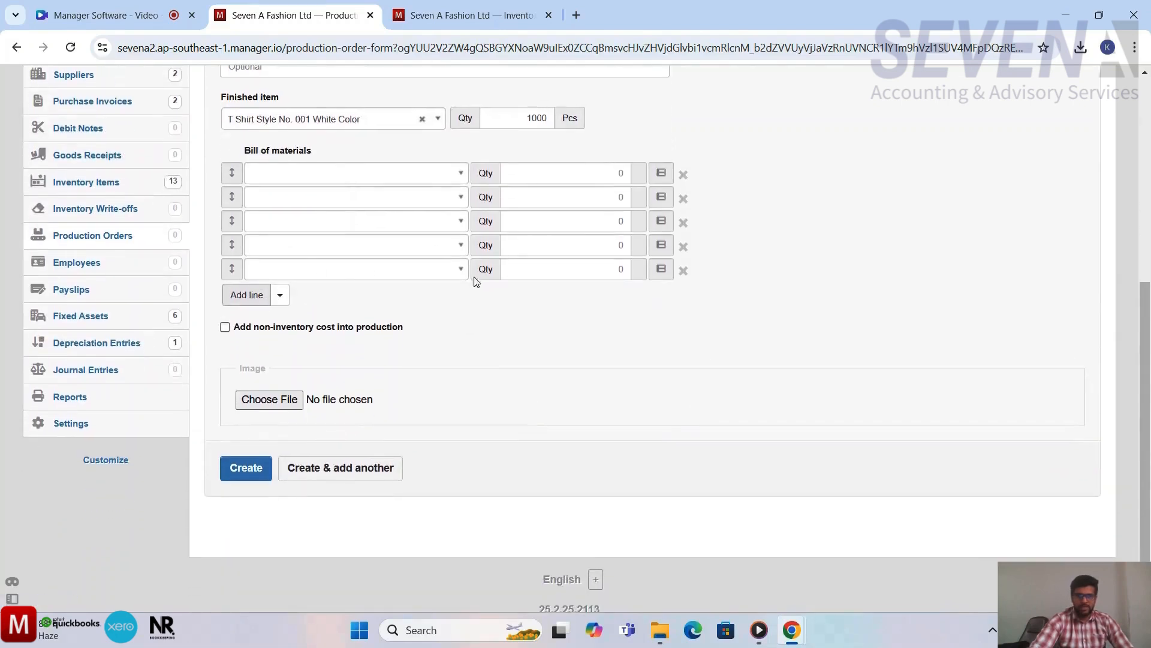
Enter Fabric 2 with a quantity of 1500 meters on the first bill of materials line.
left_click(460, 180)
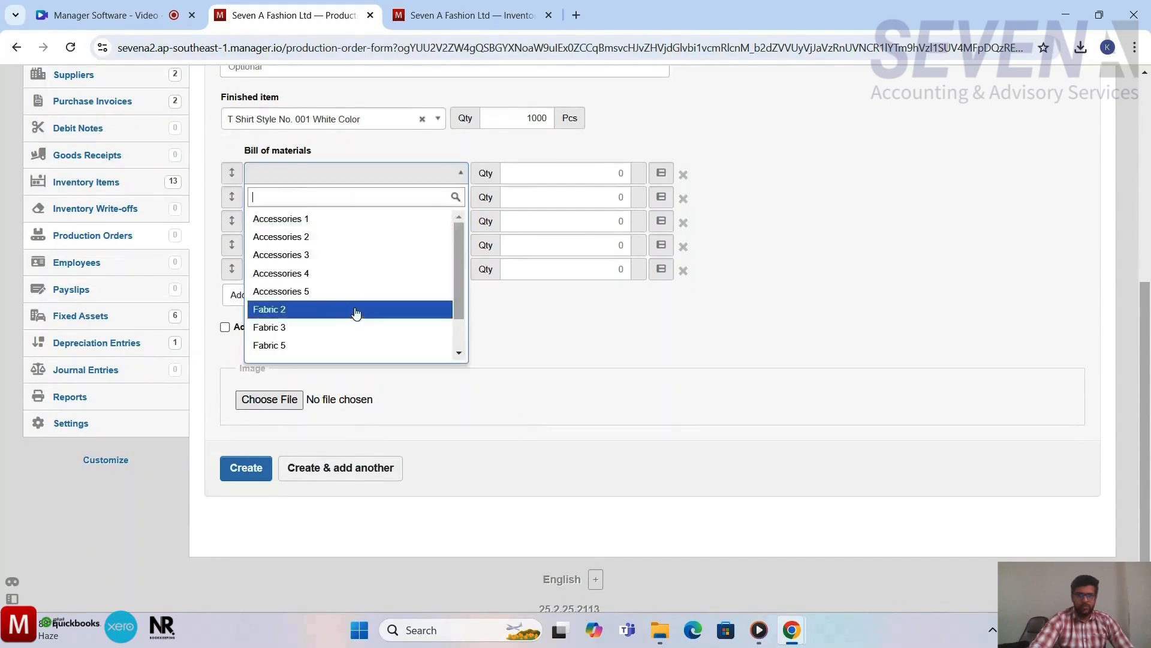
left_click(303, 310)
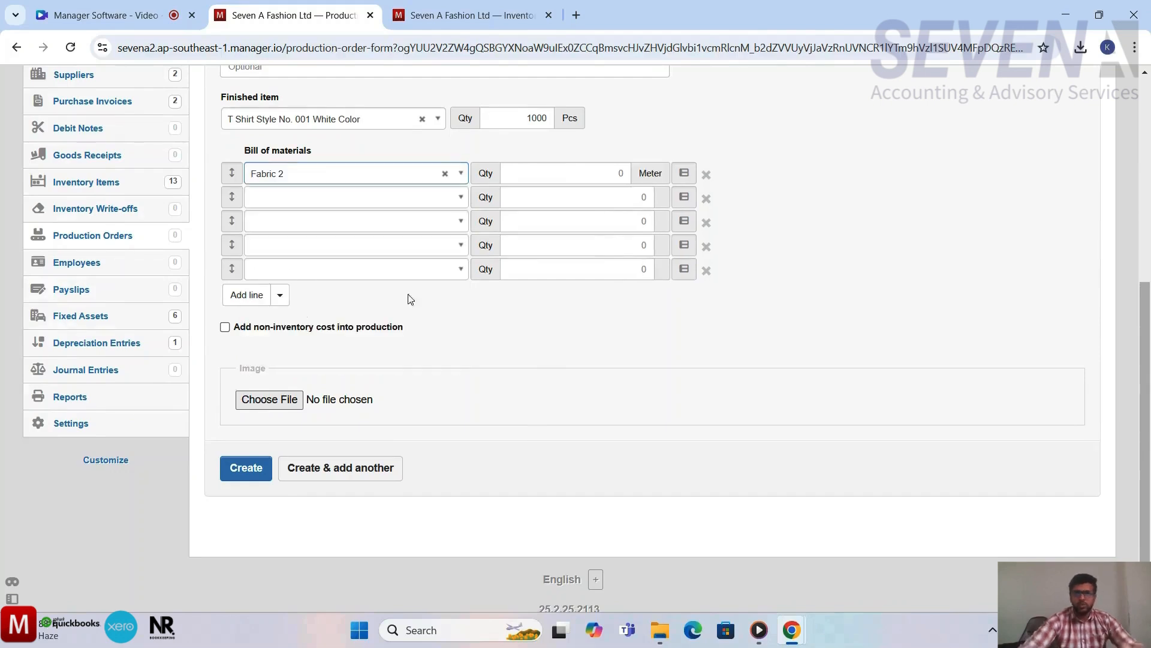
left_click(567, 176)
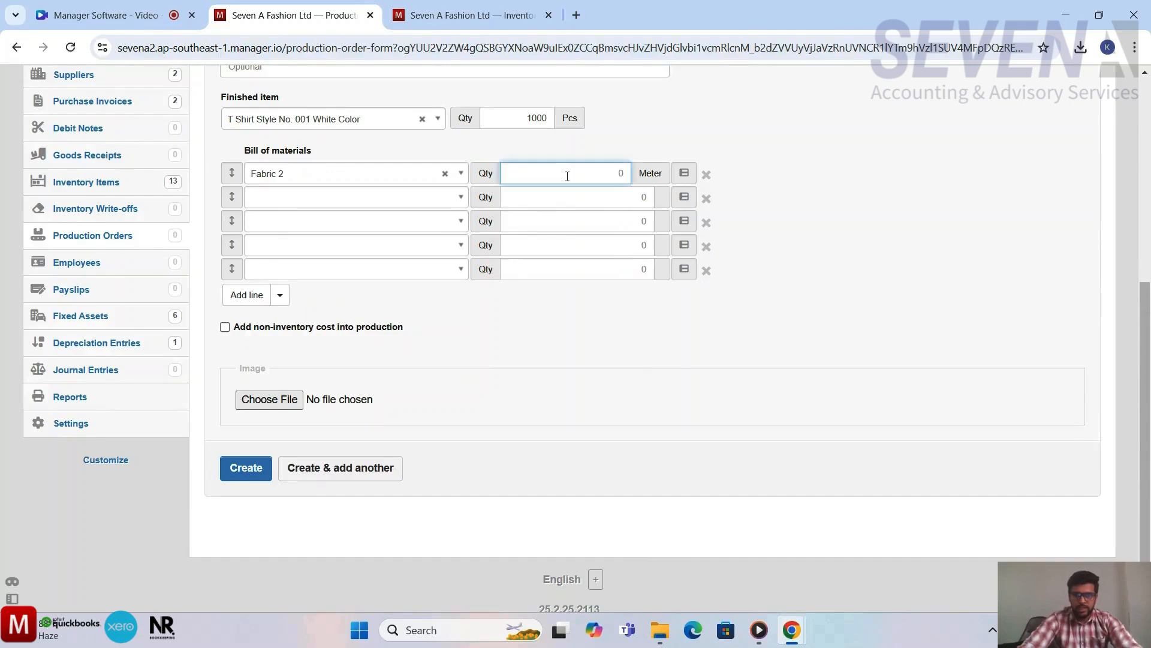
type("1500")
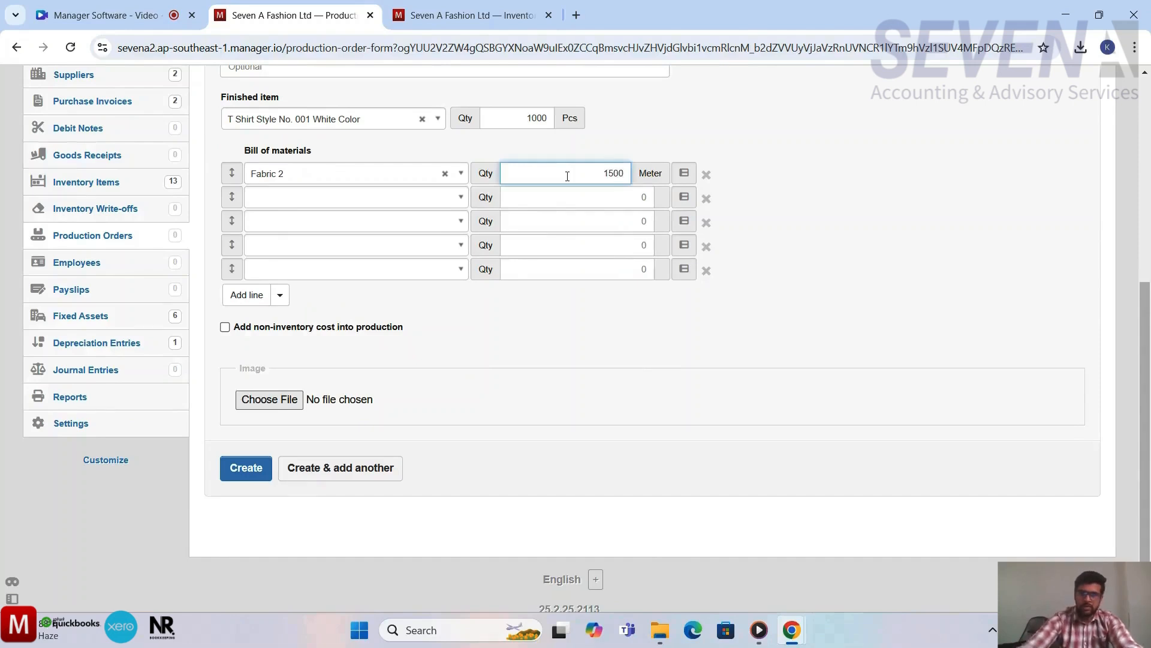
left_click(679, 359)
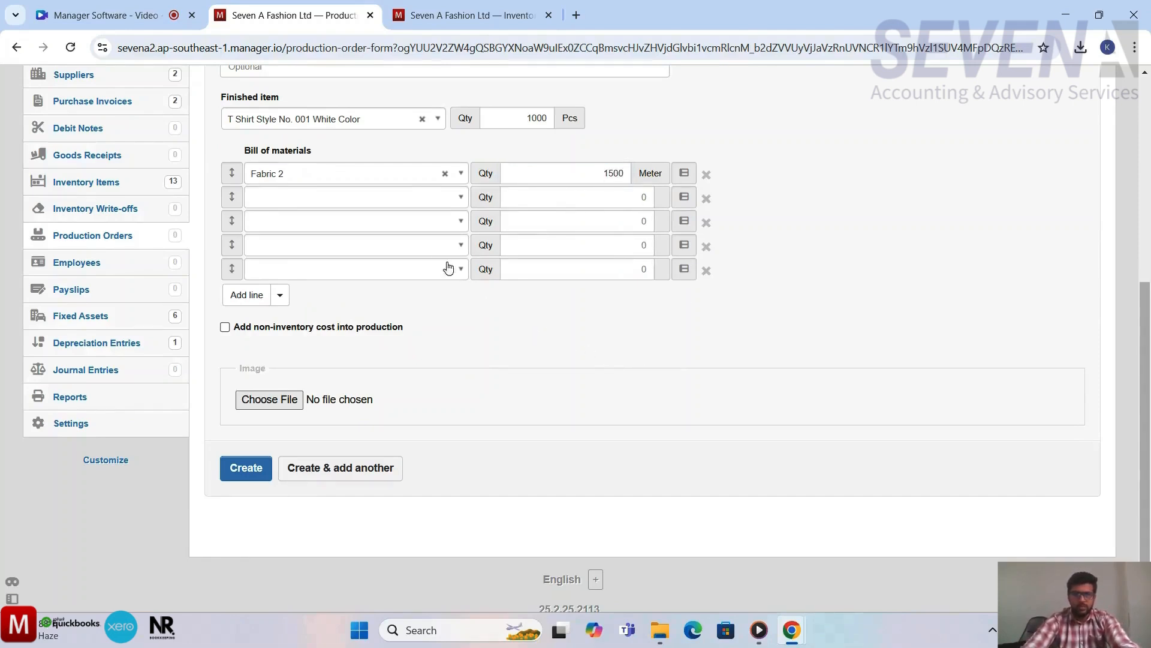
Enter Accessories 1 with a quantity of 1000 Pcs on the second bill of materials line.
left_click(382, 198)
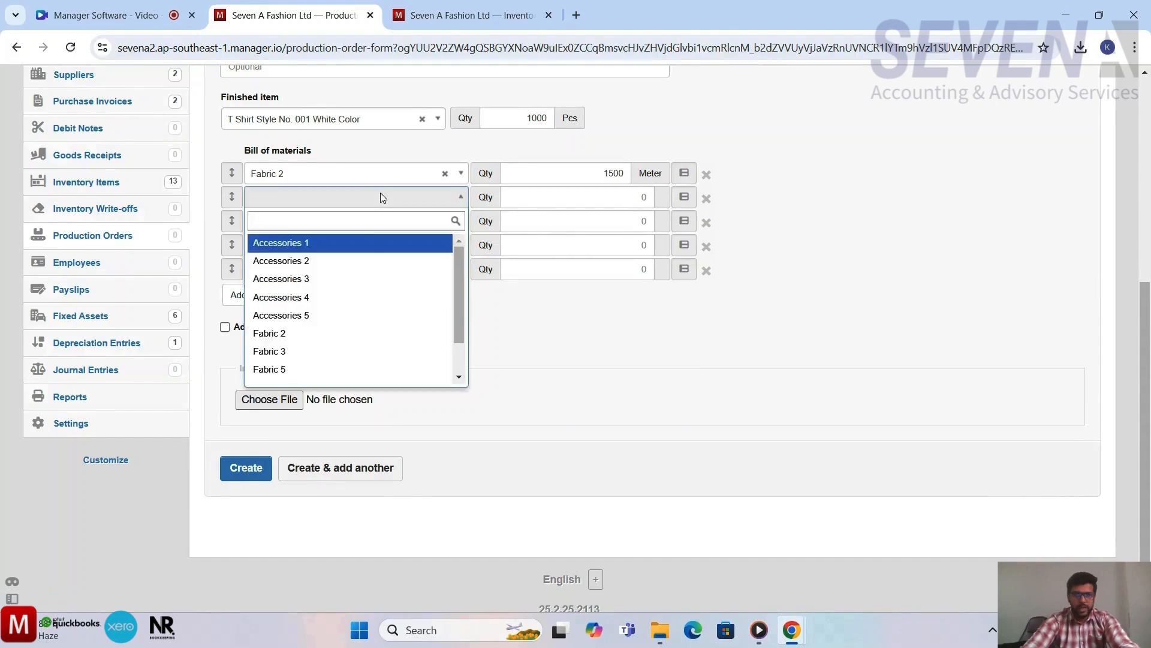
left_click(340, 260)
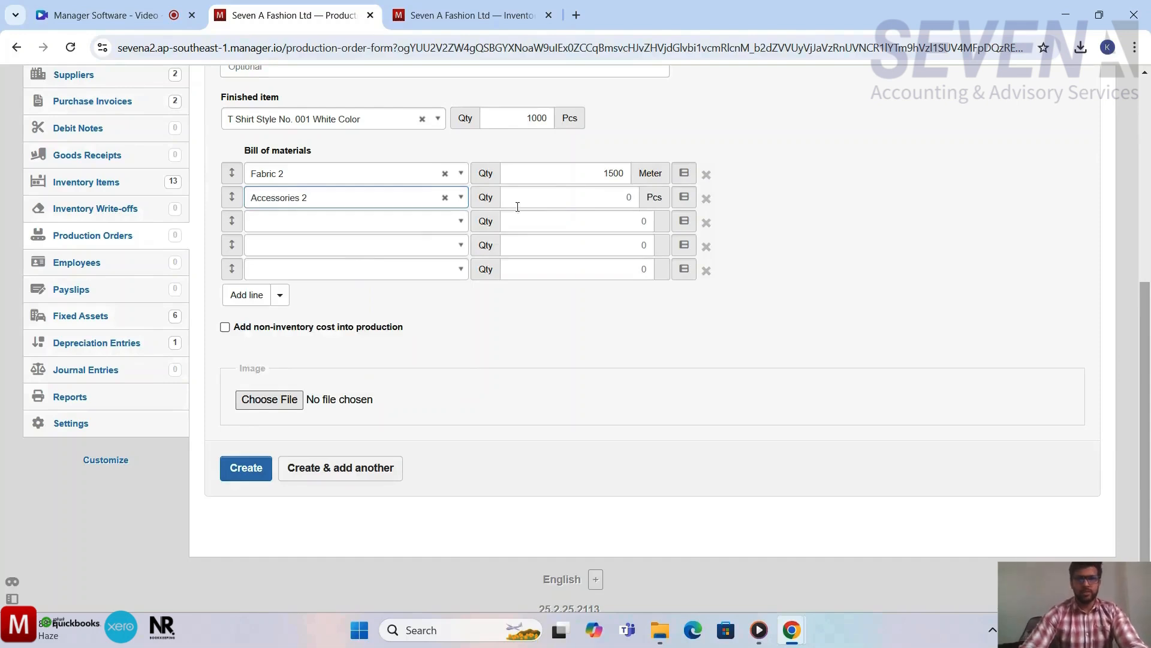
left_click(364, 197)
left_click(324, 250)
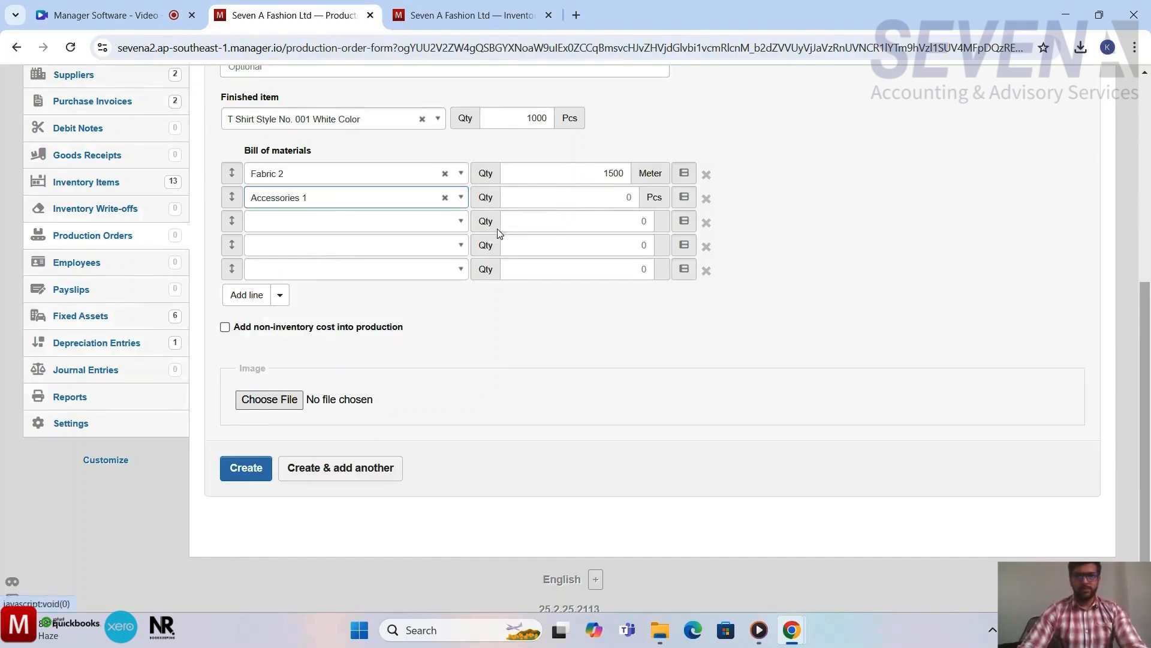
left_click(541, 205)
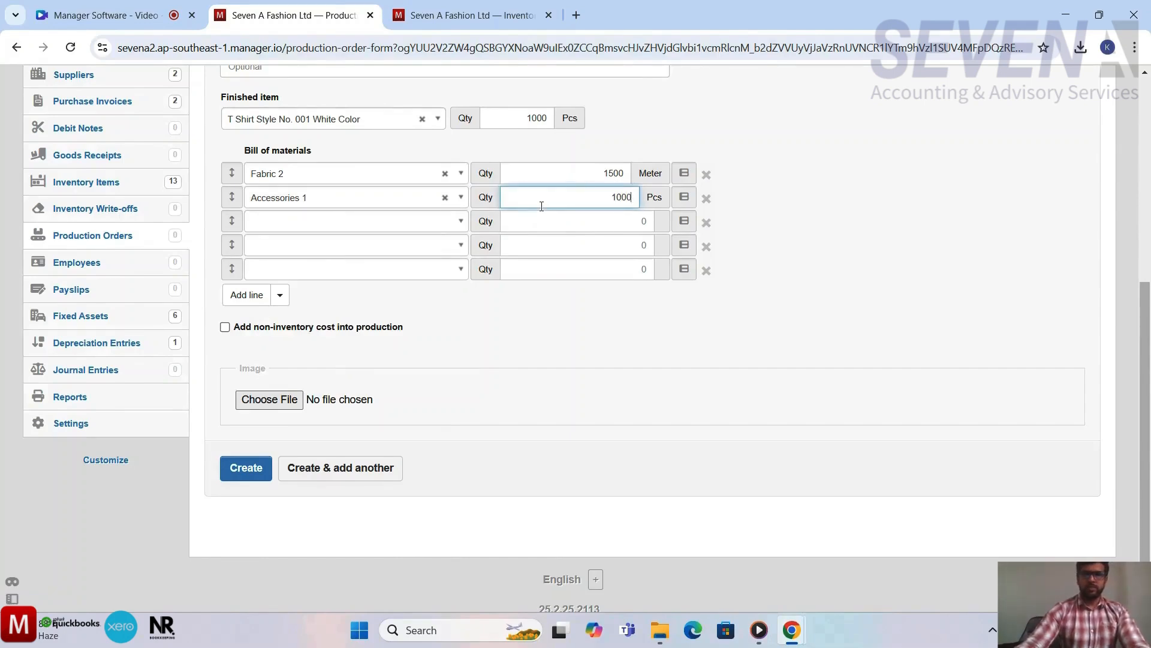
Enter Accessories 2 with a quantity of 1000 Pcs on the third bill of materials line.
left_click(418, 220)
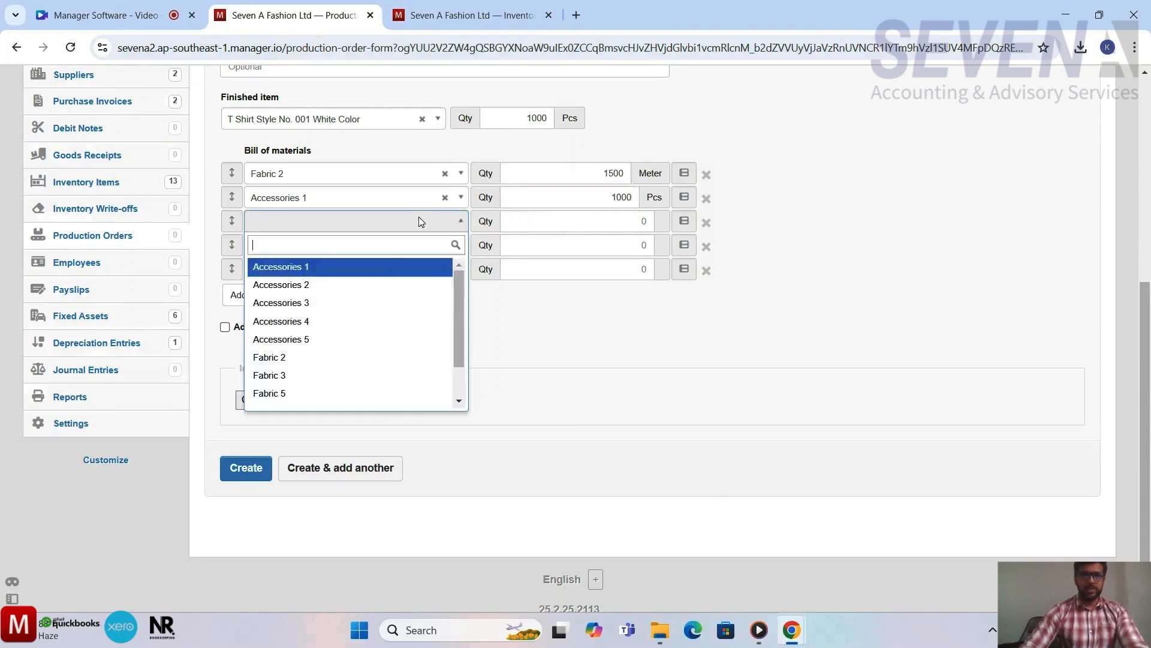
left_click(351, 286)
left_click(555, 232)
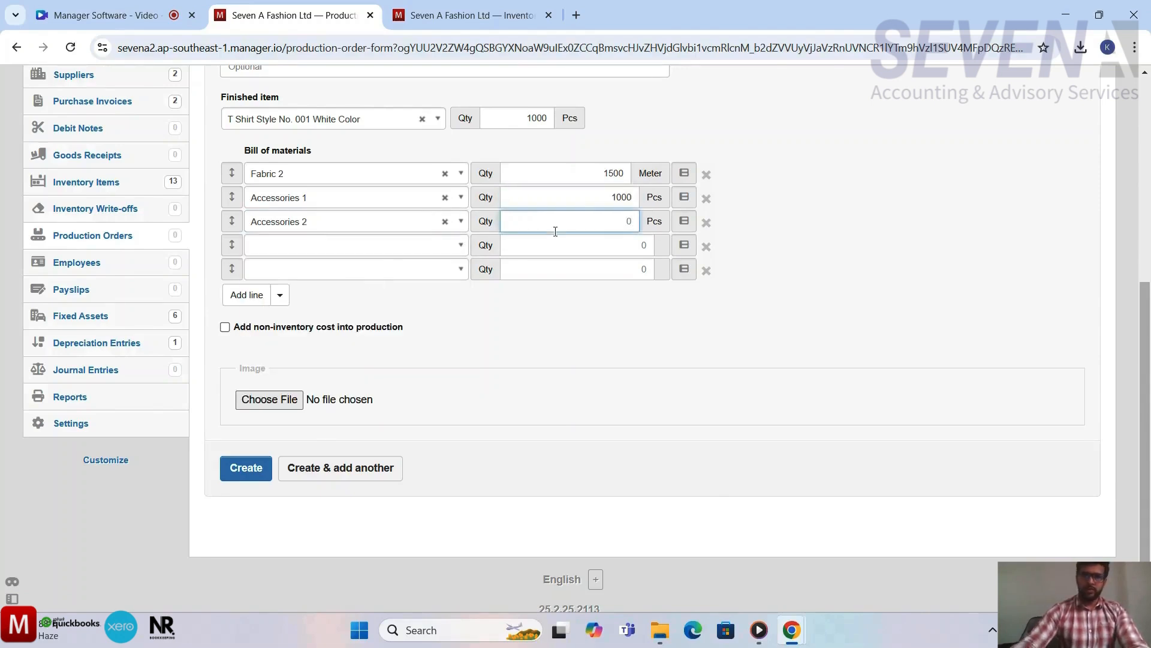
type("1000")
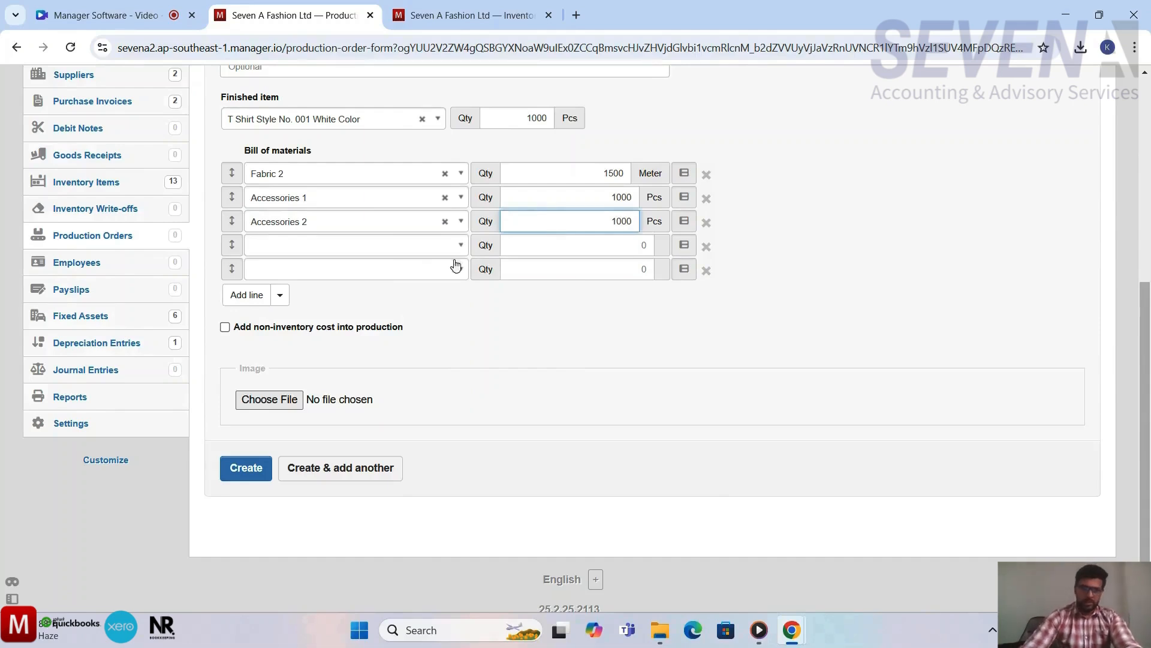
Enter Accessories 3 with a quantity of 1000 Pcs on the fourth bill of materials line.
left_click(402, 251)
left_click(355, 329)
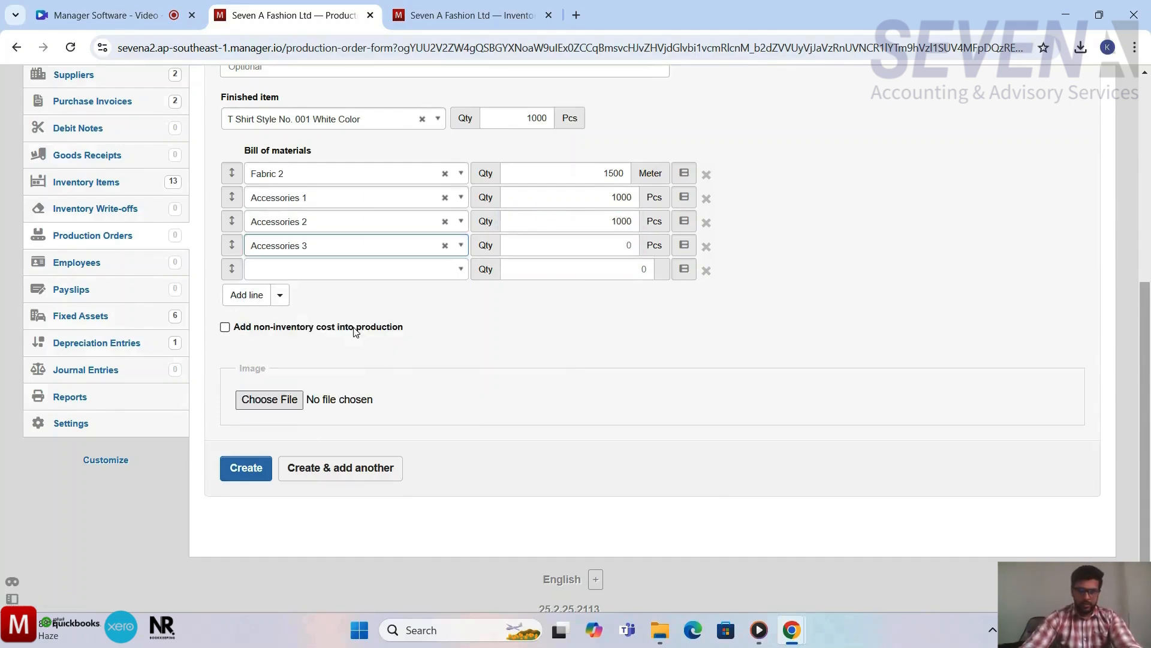
left_click(583, 245)
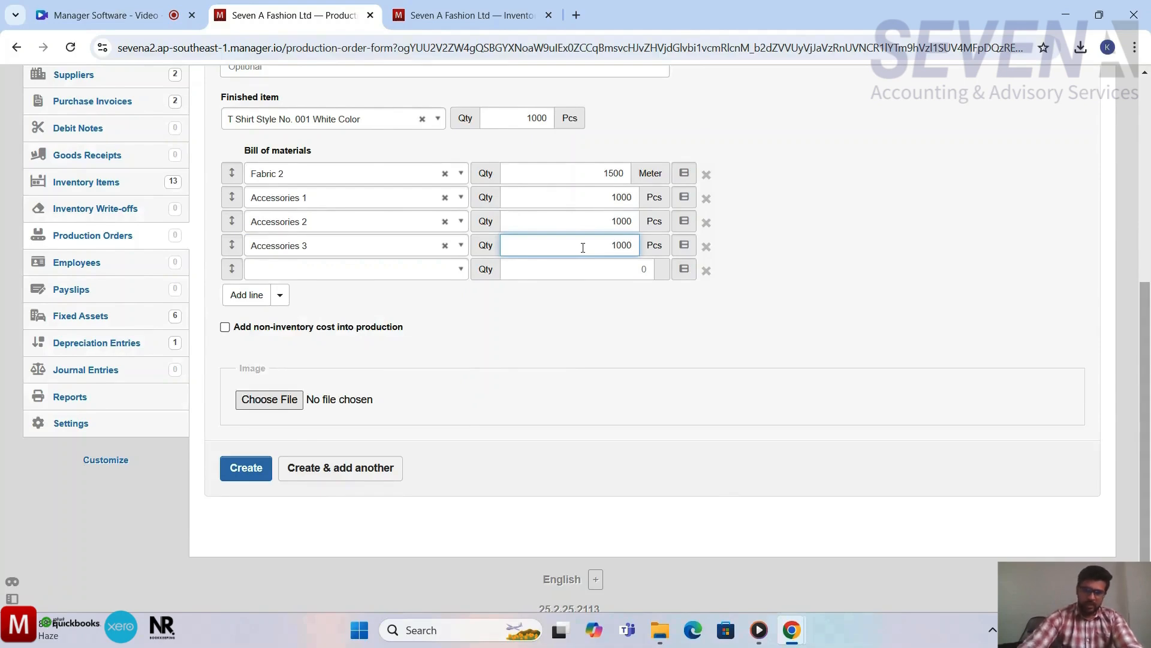
Enter Accessories 4 with a quantity of 1000 Pcs on the fifth bill of materials line.
left_click(411, 276)
left_click(375, 360)
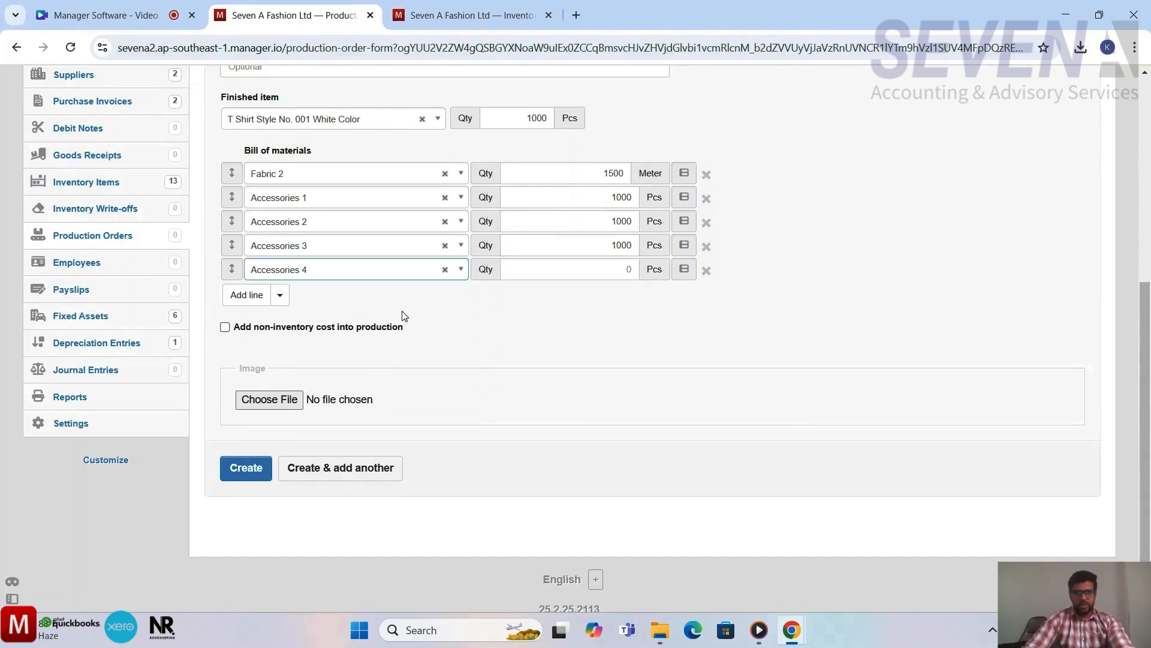
left_click(620, 266)
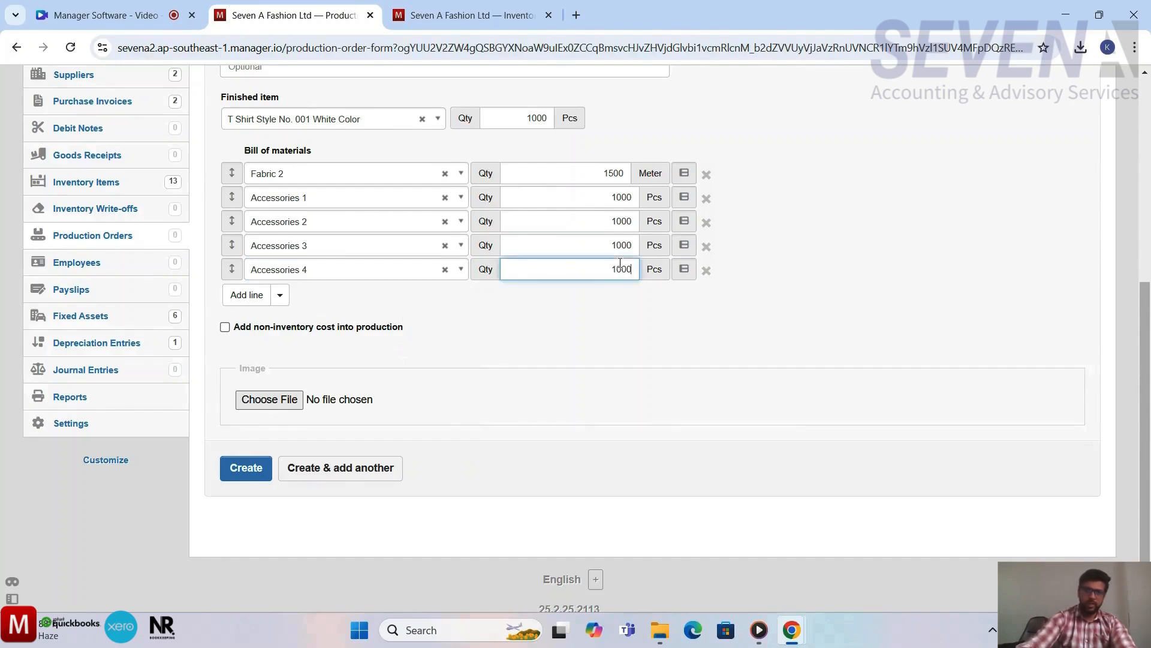
left_click(779, 311)
Check the finished item and bill of materials entries and create the production order.
scroll(528, 424, "down", 1)
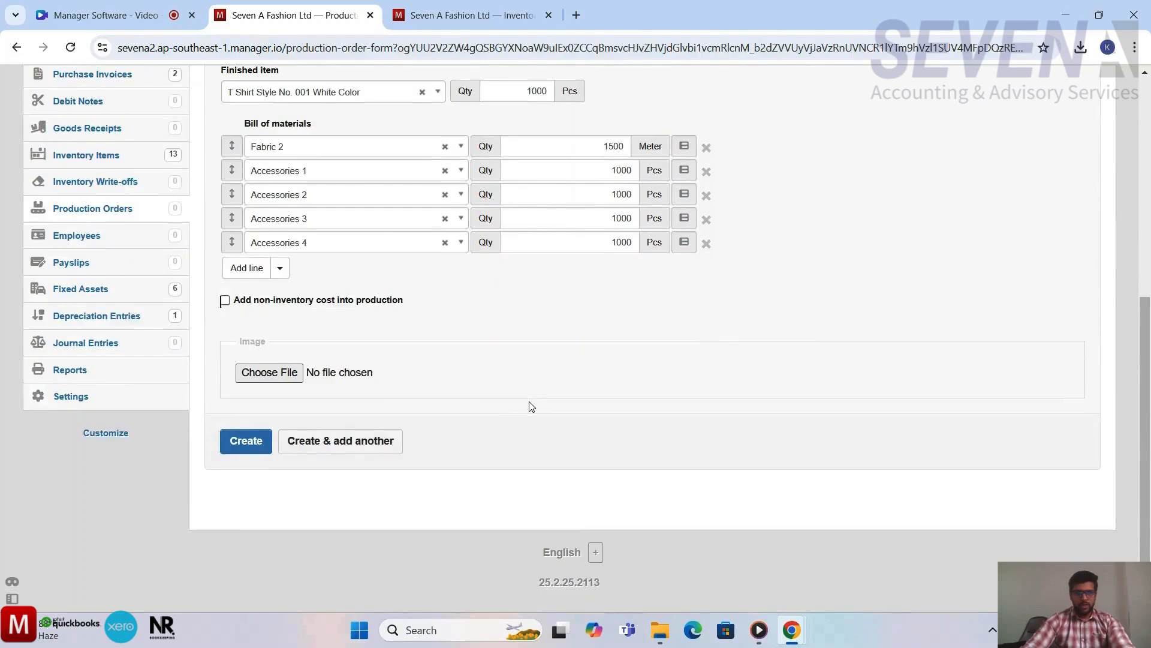
scroll(529, 417, "up", 1)
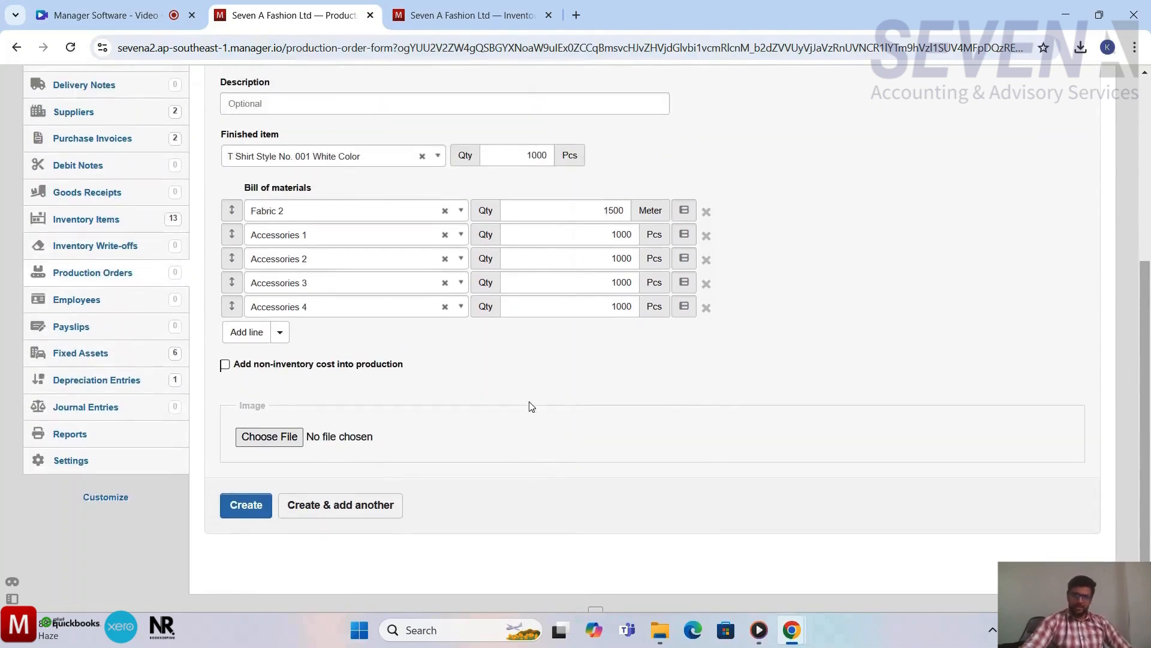
scroll(530, 405, "up", 2)
scroll(492, 409, "up", 1)
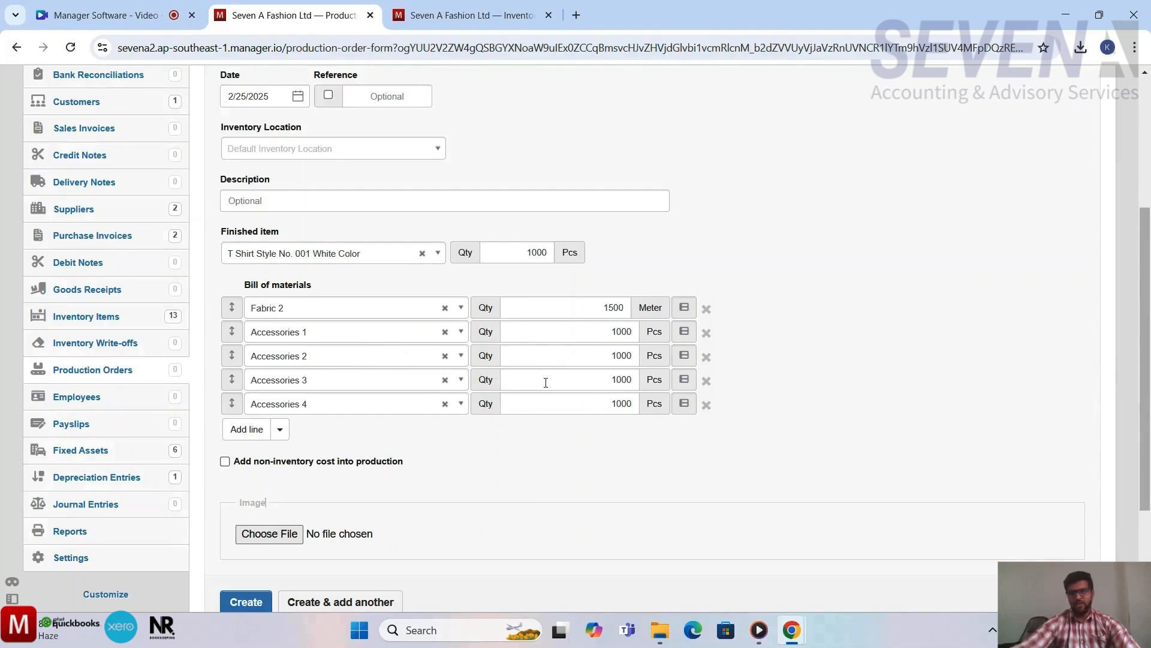
scroll(546, 383, "down", 1)
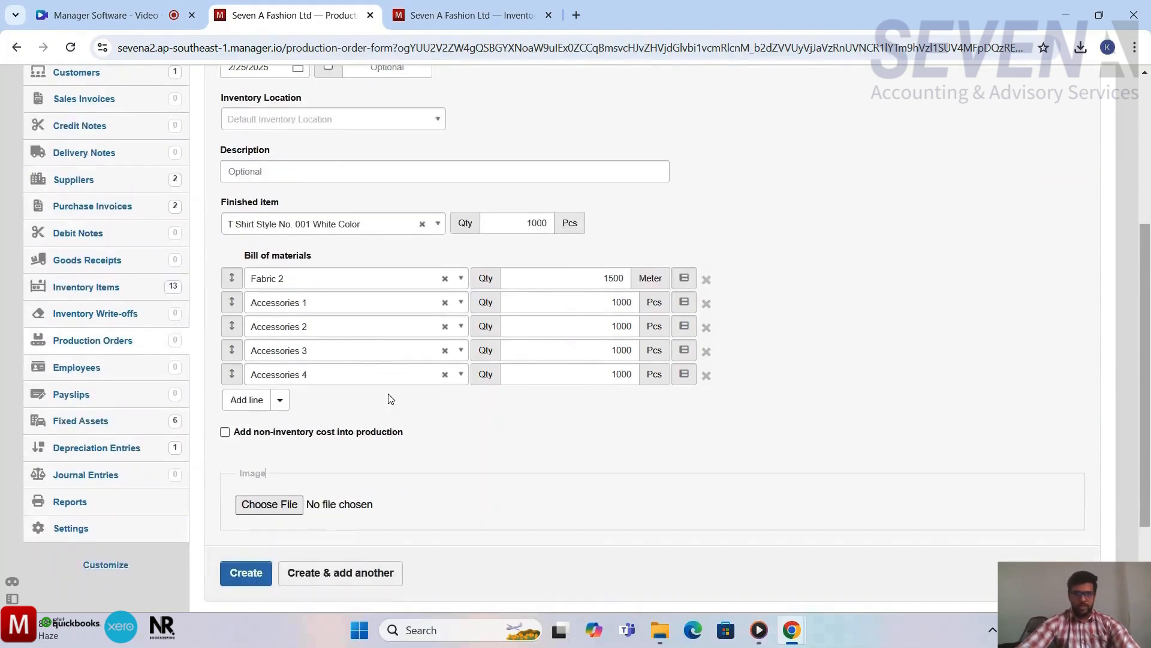
scroll(389, 398, "up", 1)
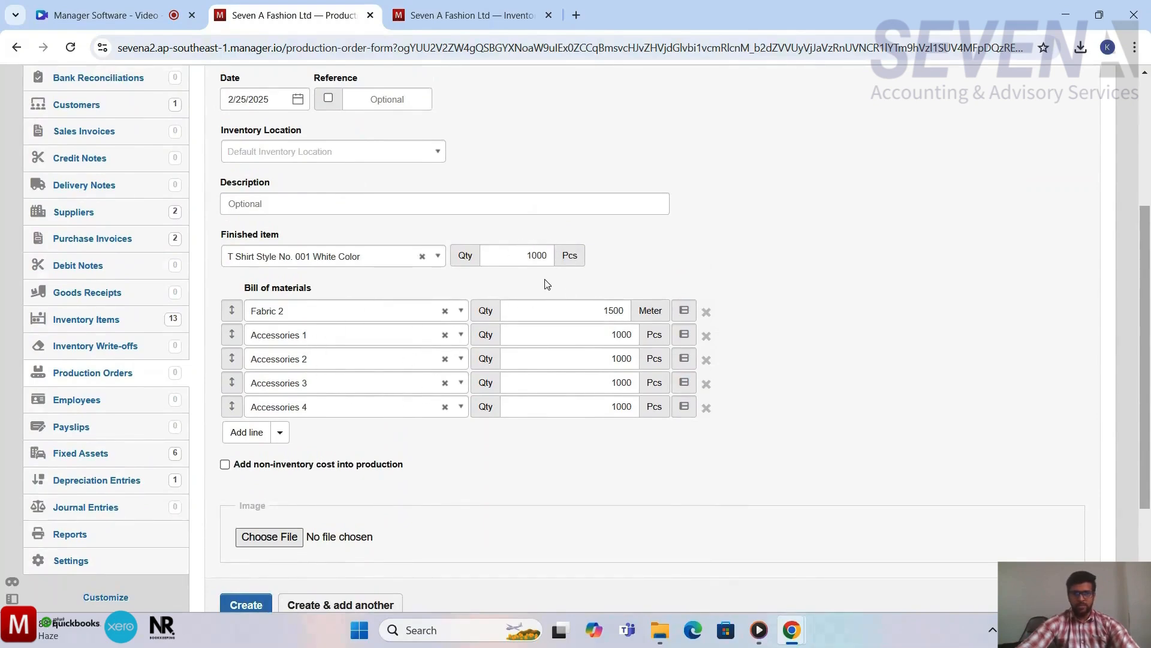
scroll(414, 428, "down", 1)
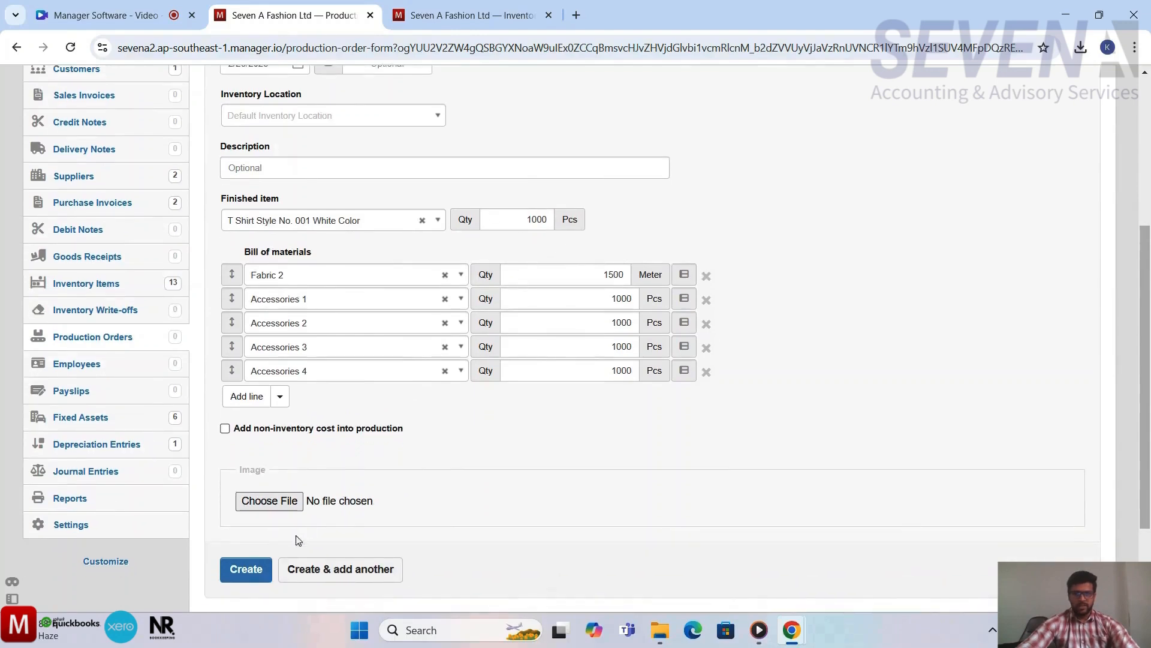
left_click(247, 570)
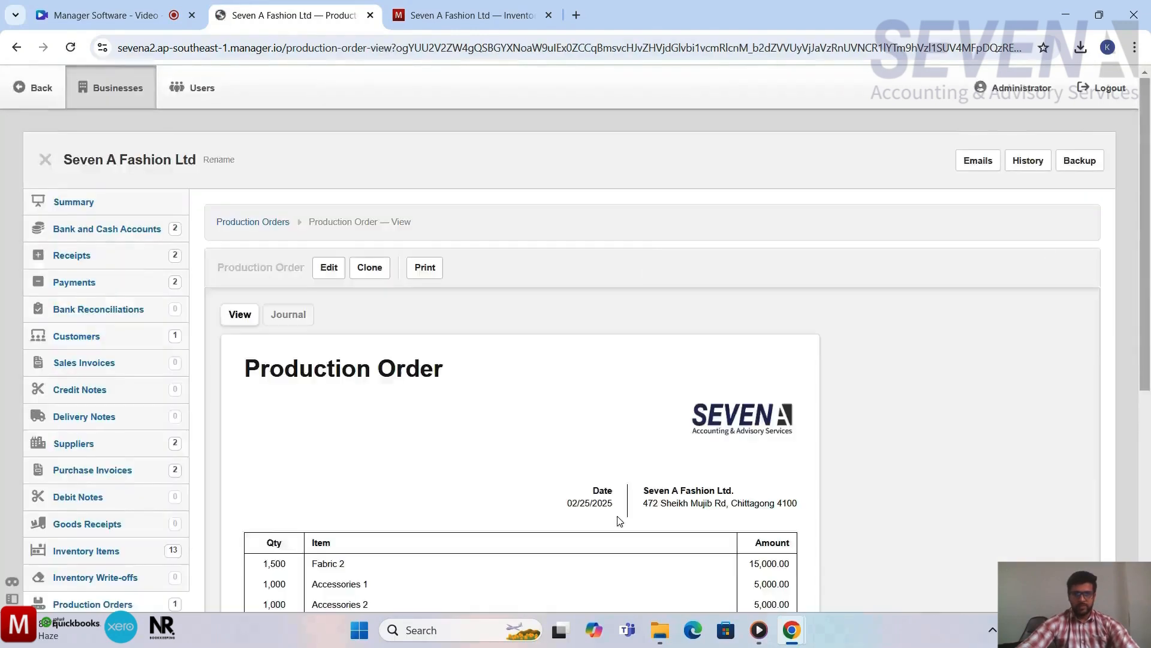
Examine the item amounts on the saved production order and the inventory and manufacturing expense balances in the business summary.
scroll(620, 521, "down", 4)
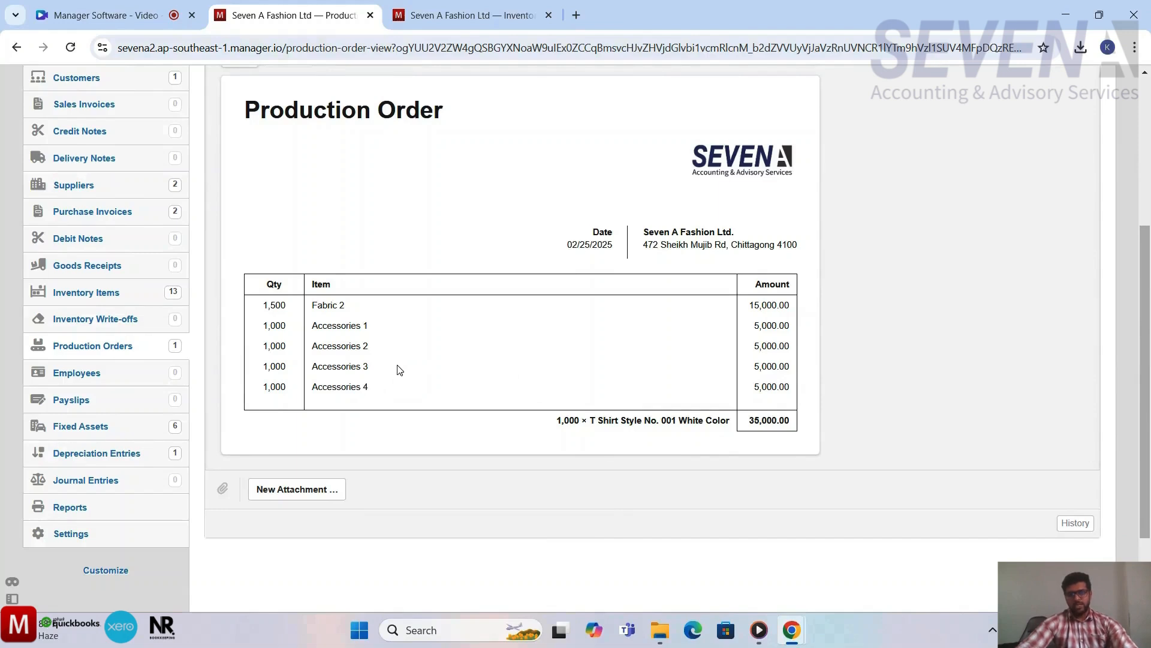
scroll(400, 370, "down", 1)
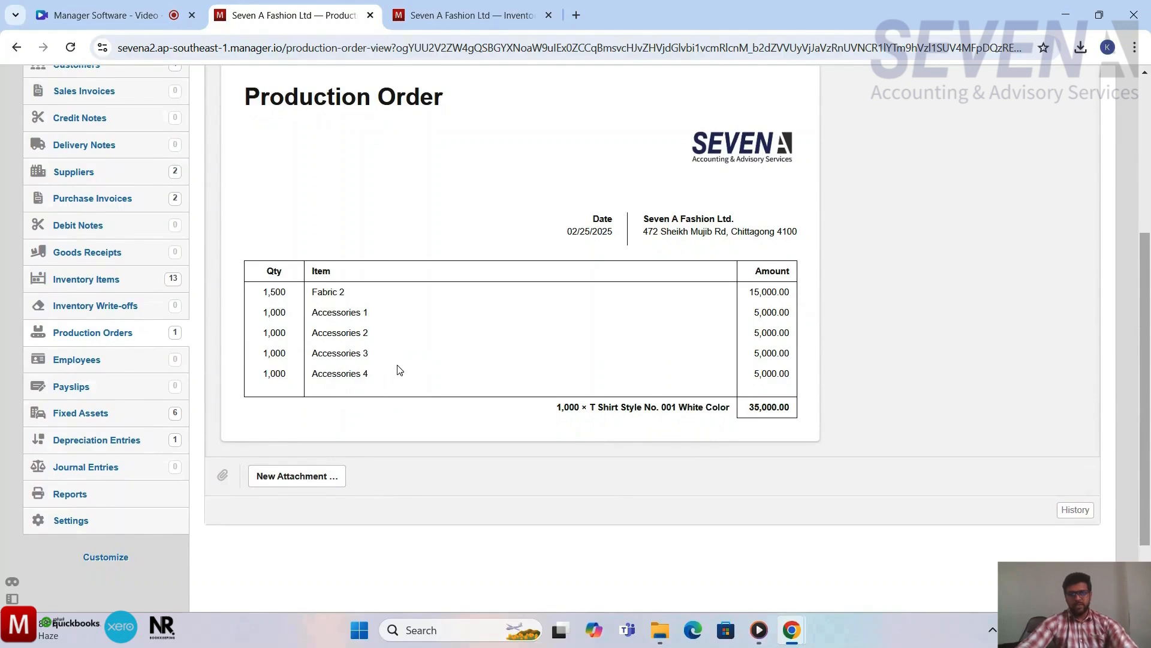
scroll(399, 370, "up", 5)
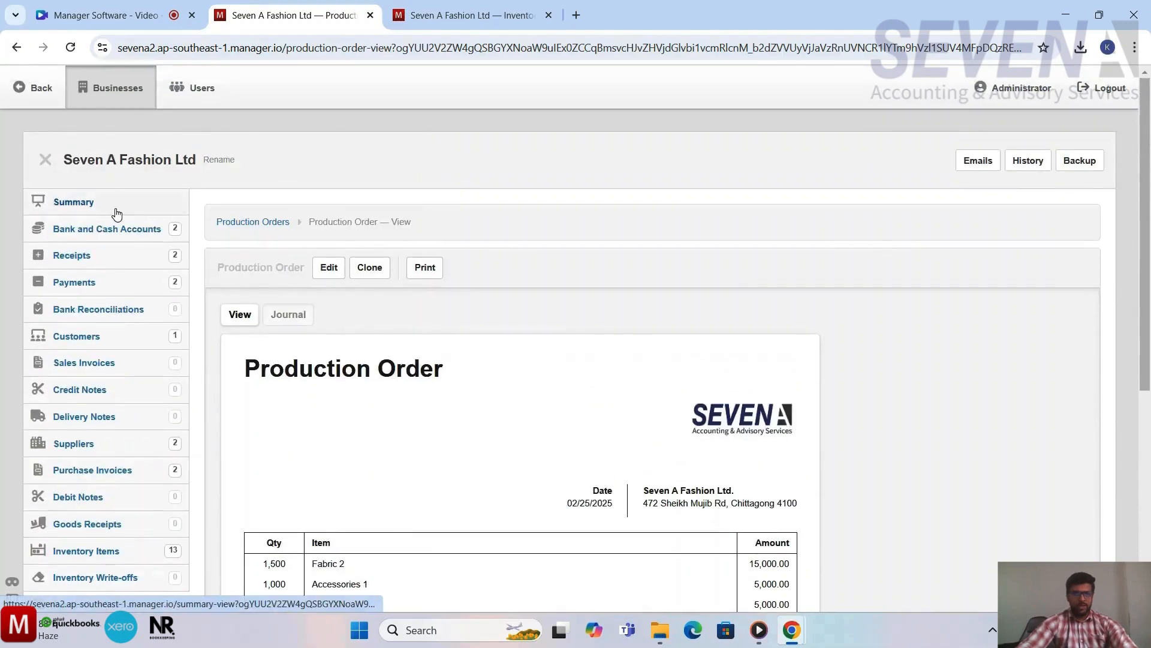
left_click(111, 206)
scroll(856, 470, "down", 5)
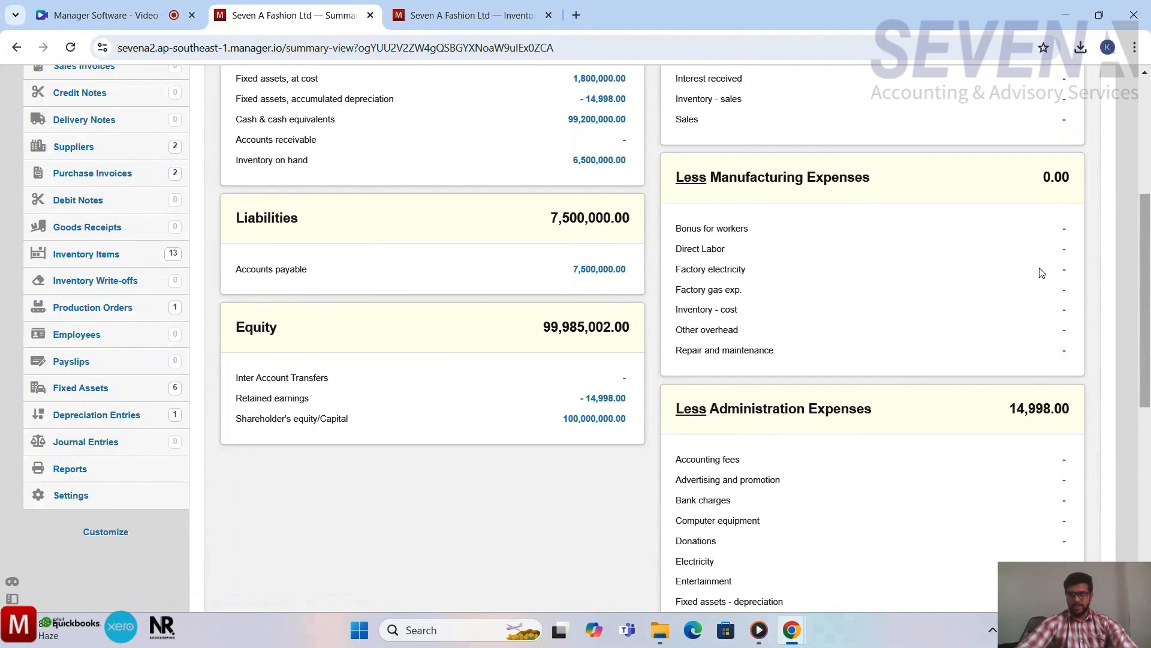
scroll(876, 266, "up", 2)
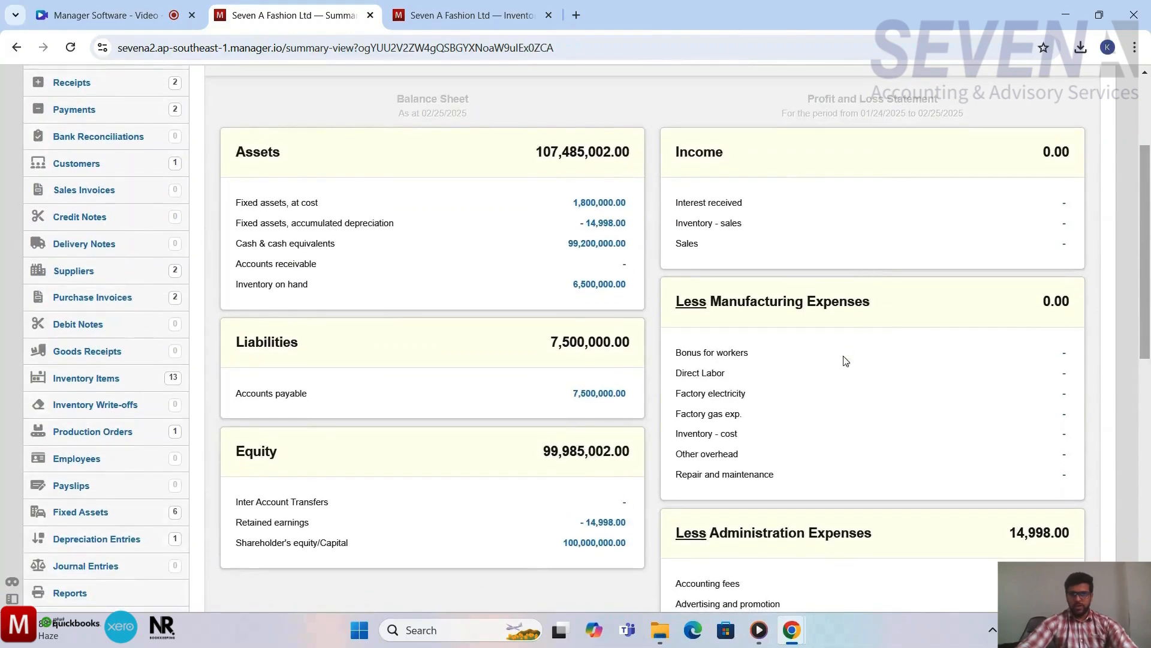
scroll(774, 570, "up", 2)
scroll(769, 571, "down", 2)
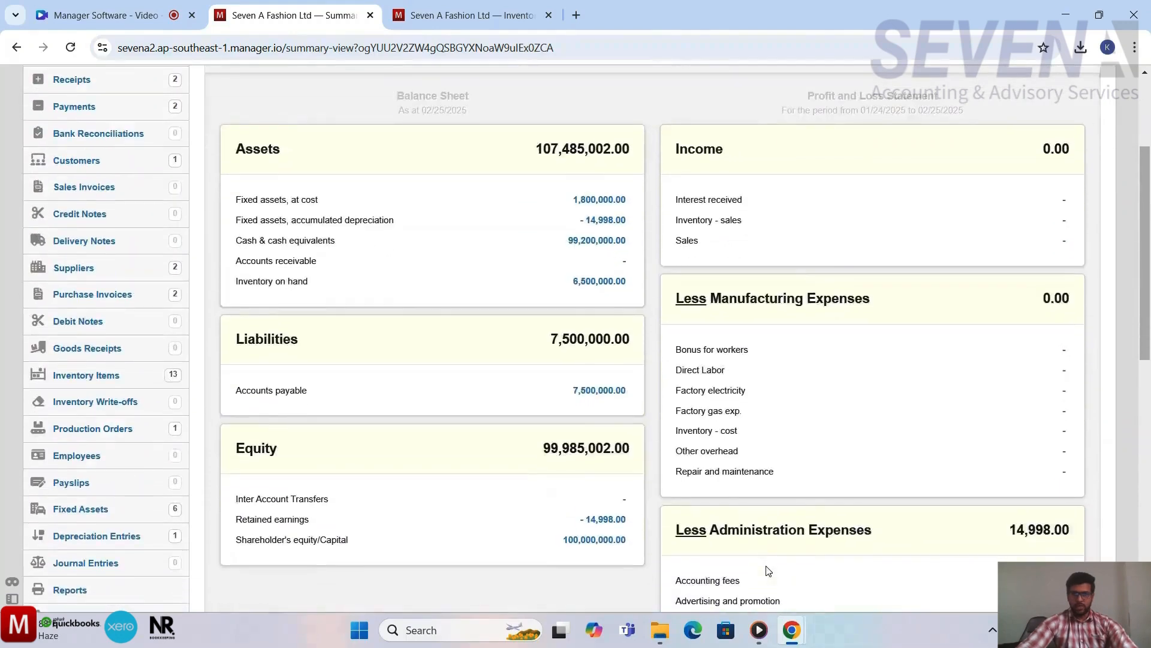
scroll(416, 336, "up", 2)
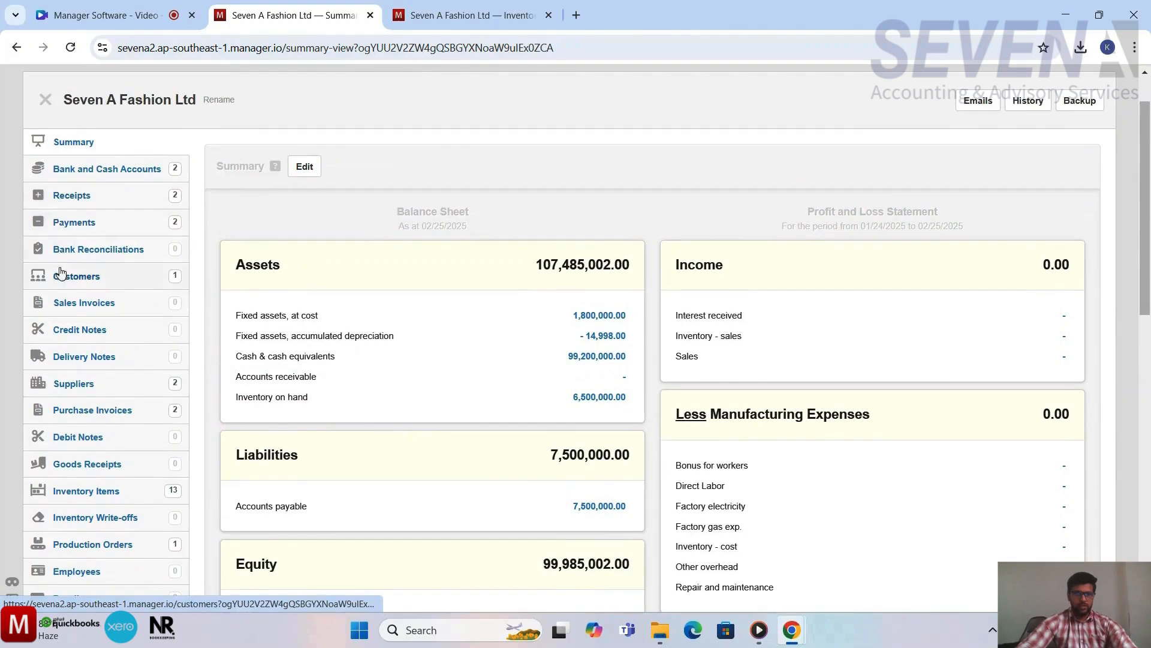
Start a new payment and set it to be paid from Cash in hand.
left_click(77, 225)
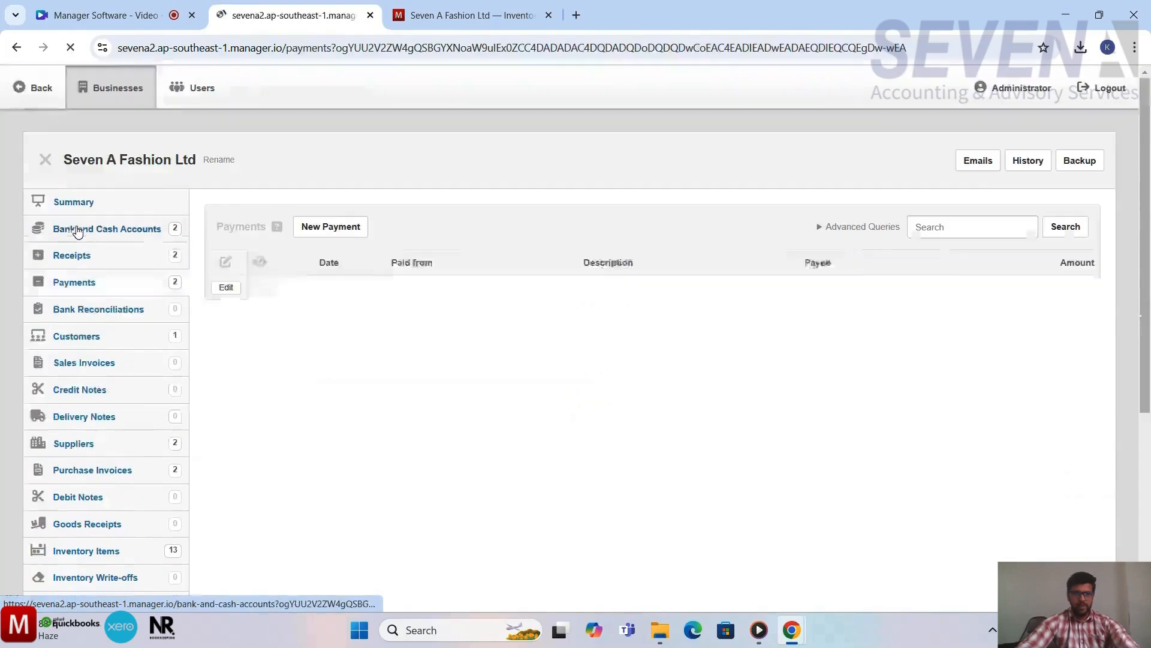
left_click(329, 229)
scroll(491, 427, "down", 2)
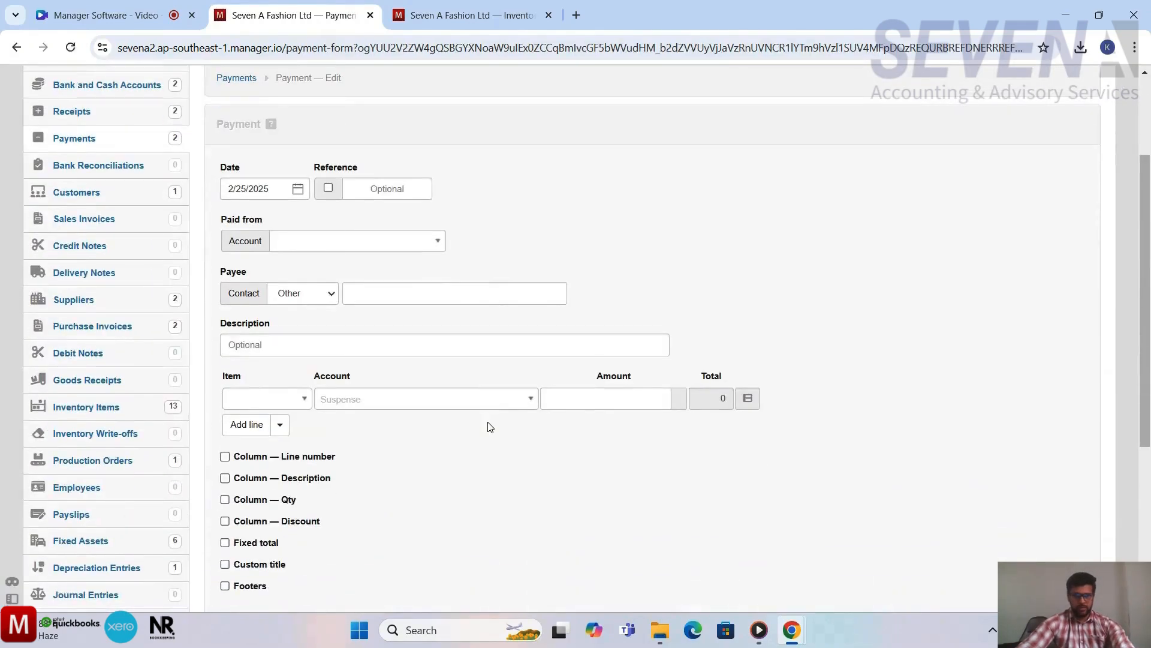
left_click(416, 250)
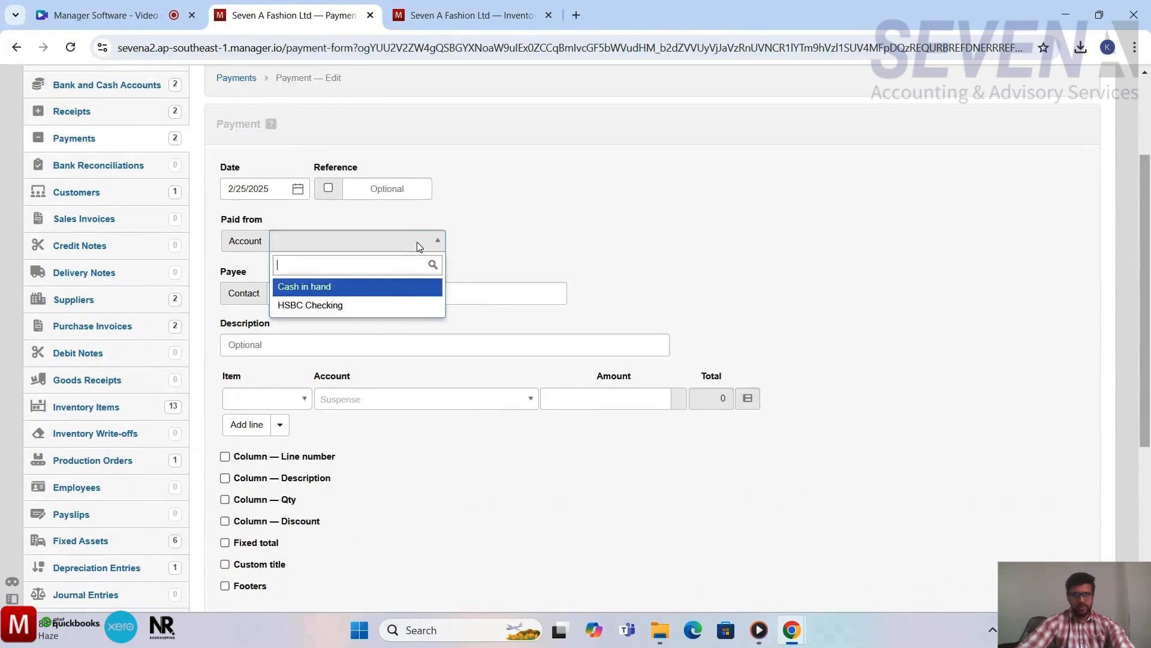
left_click(373, 287)
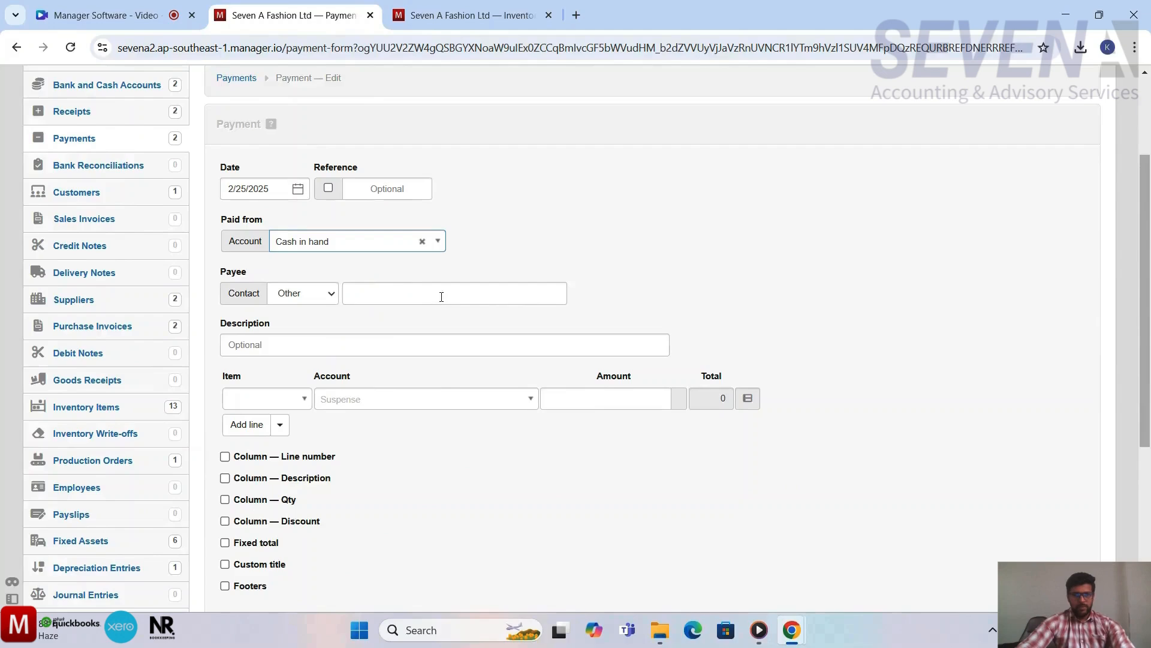
Enter the payment description "Labor cost for 1000 pcs of T shirt Style no.001".
scroll(533, 378, "down", 2)
left_click(418, 234)
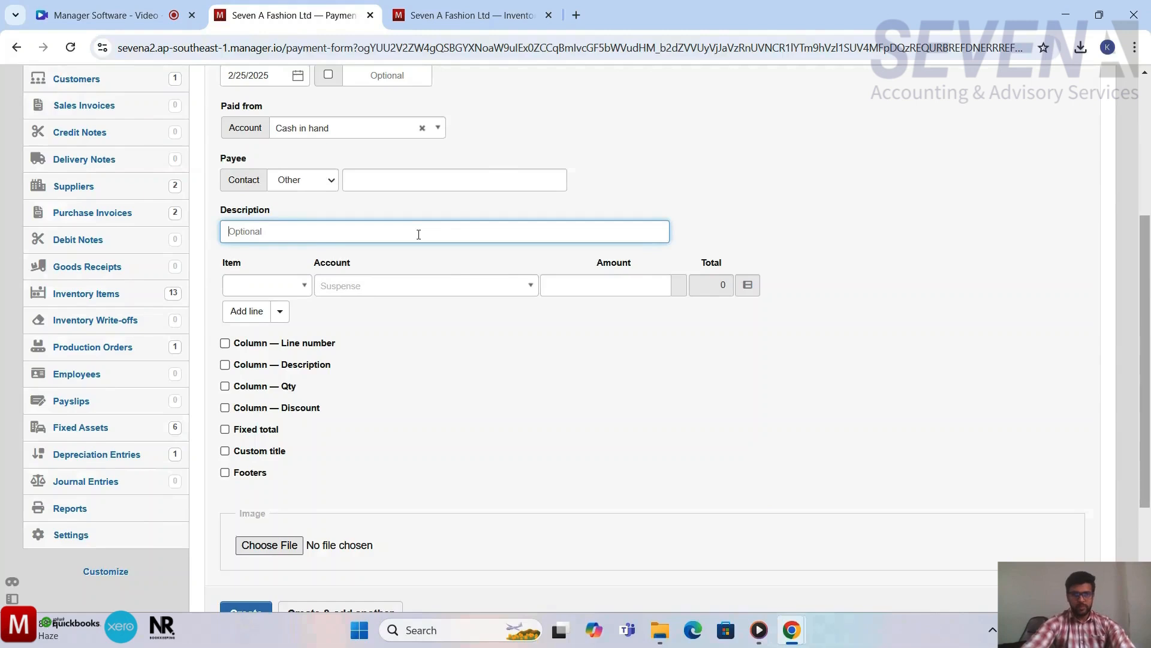
type("Dirct")
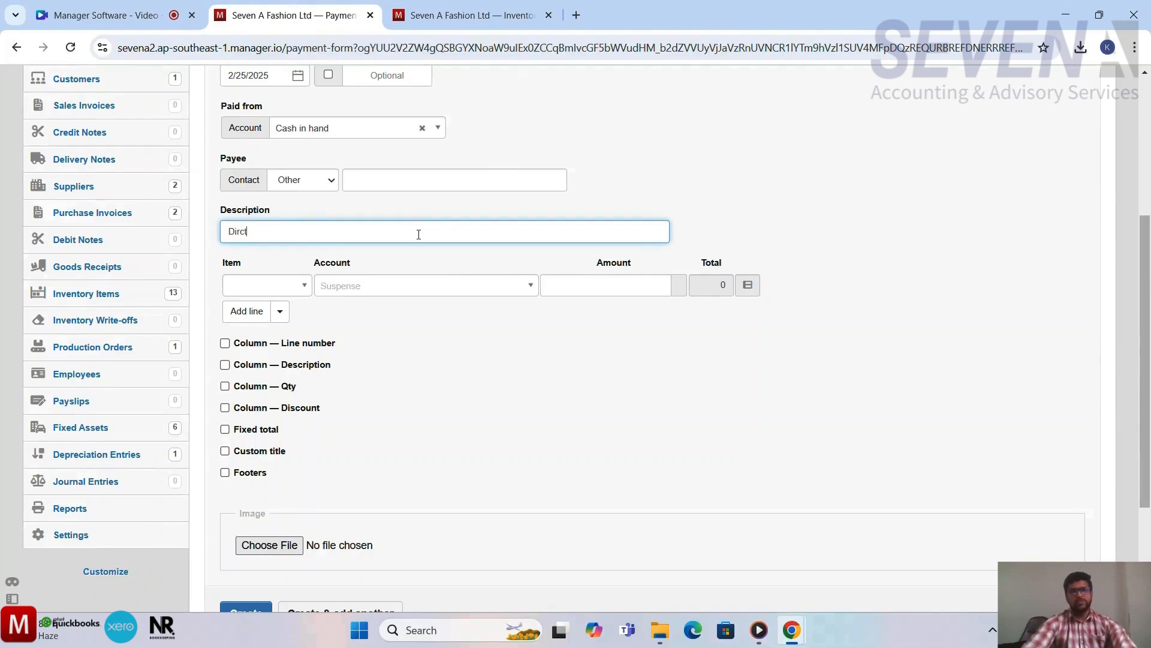
key("BackSpace")
key("BackSpace")
key("BackSpace")
key("BackSpace")
key("BackSpace")
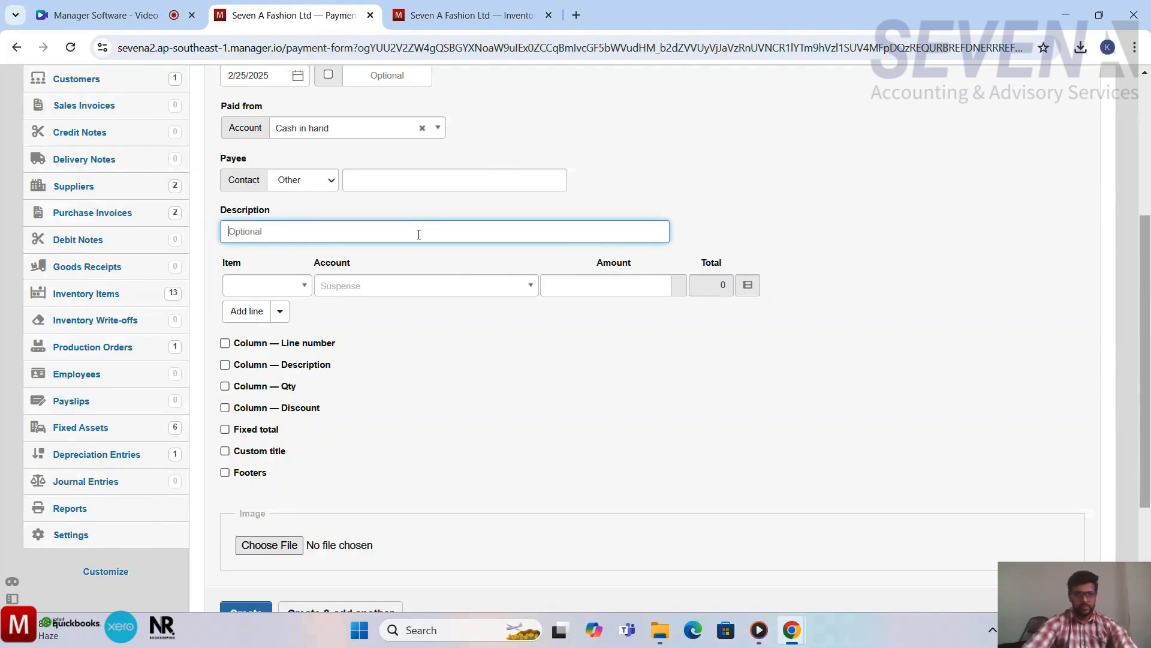
type("L")
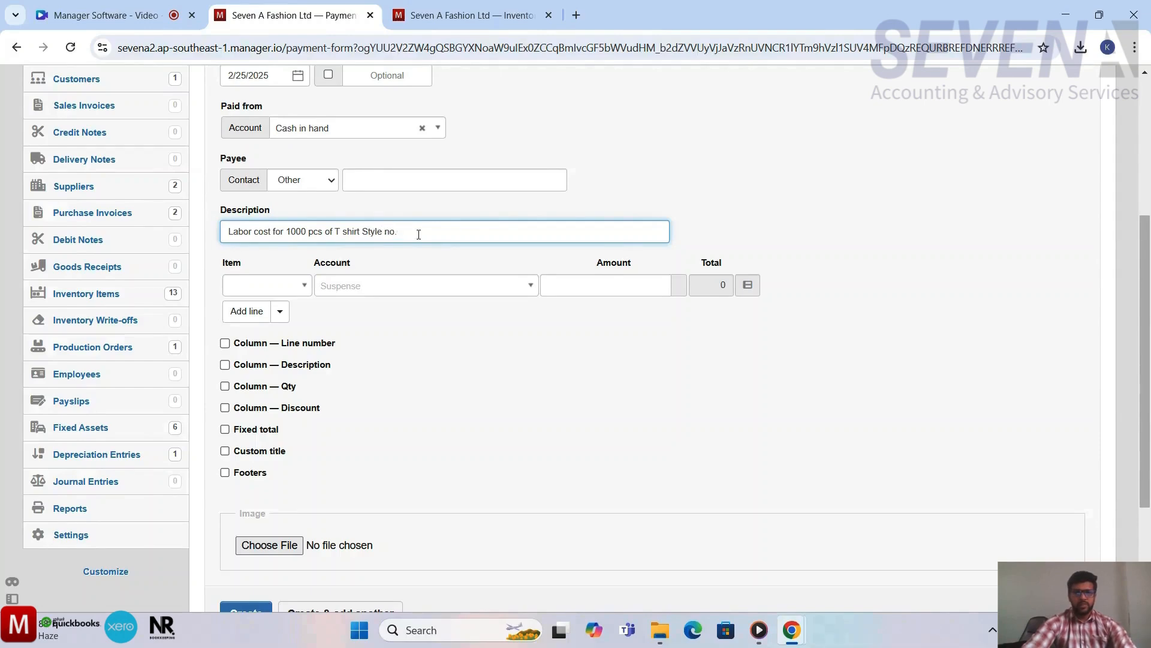
Allocate the payment line to the Direct Labor account with an amount of 30000 and create the payment.
scroll(488, 359, "down", 1)
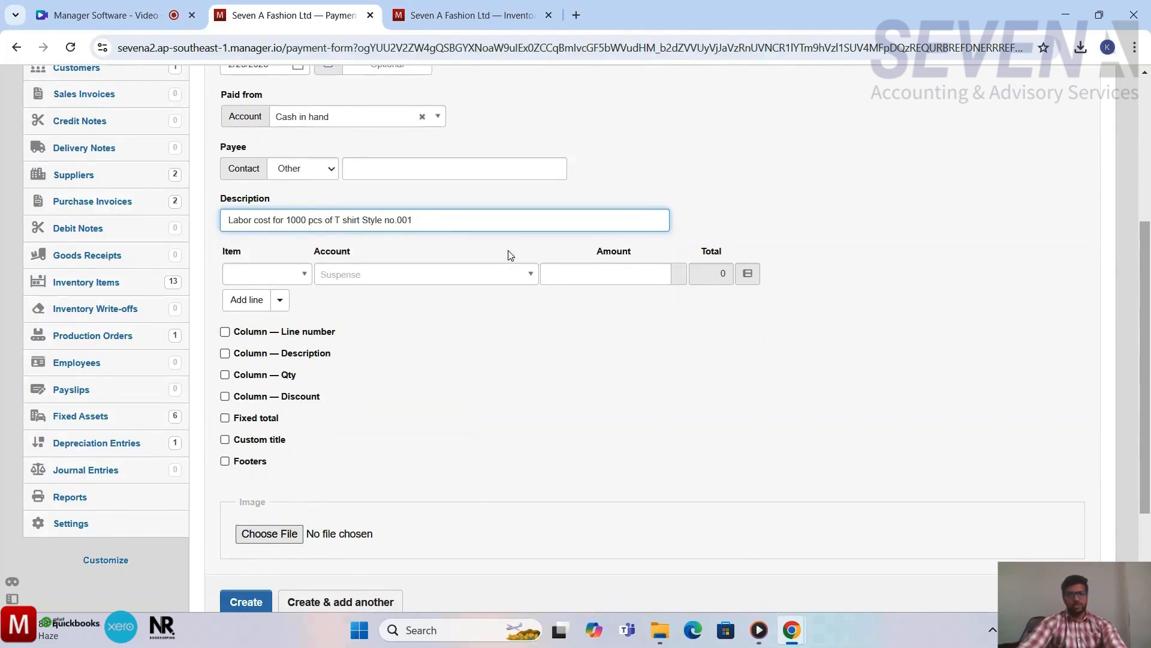
left_click(502, 275)
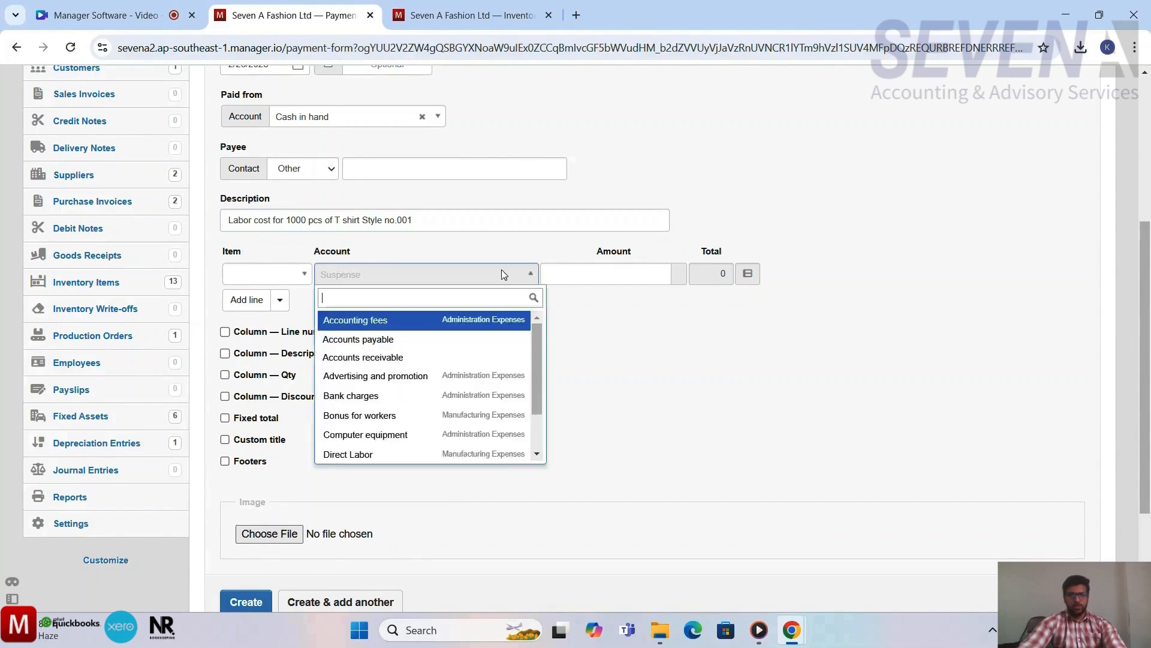
type("dir")
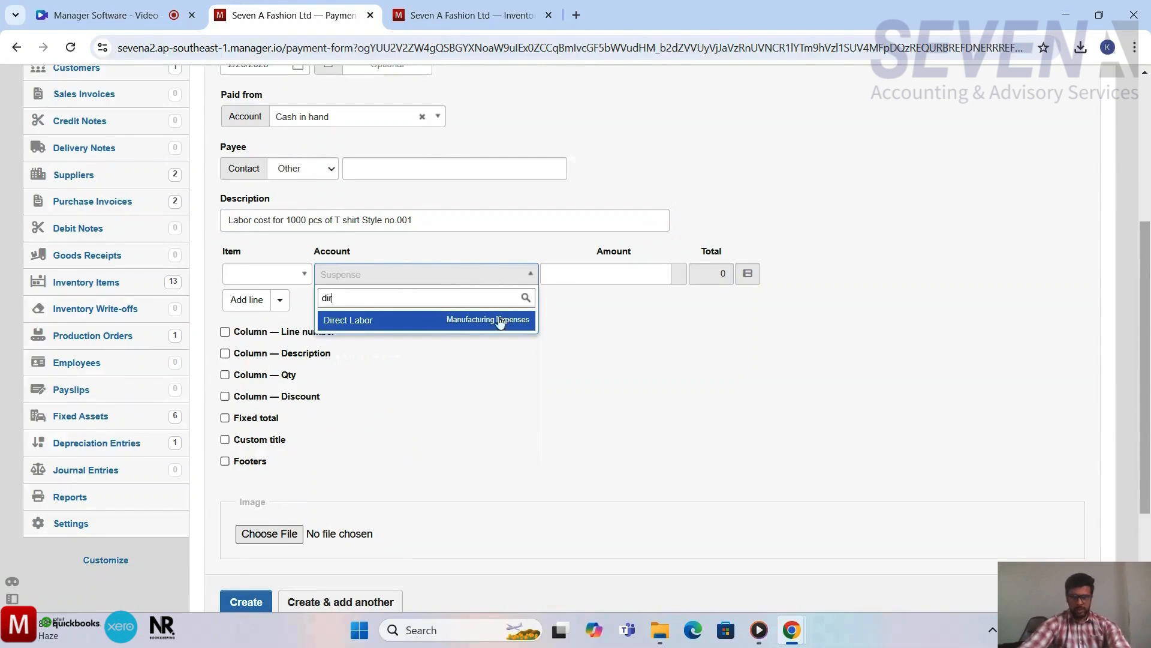
left_click(471, 327)
left_click(604, 330)
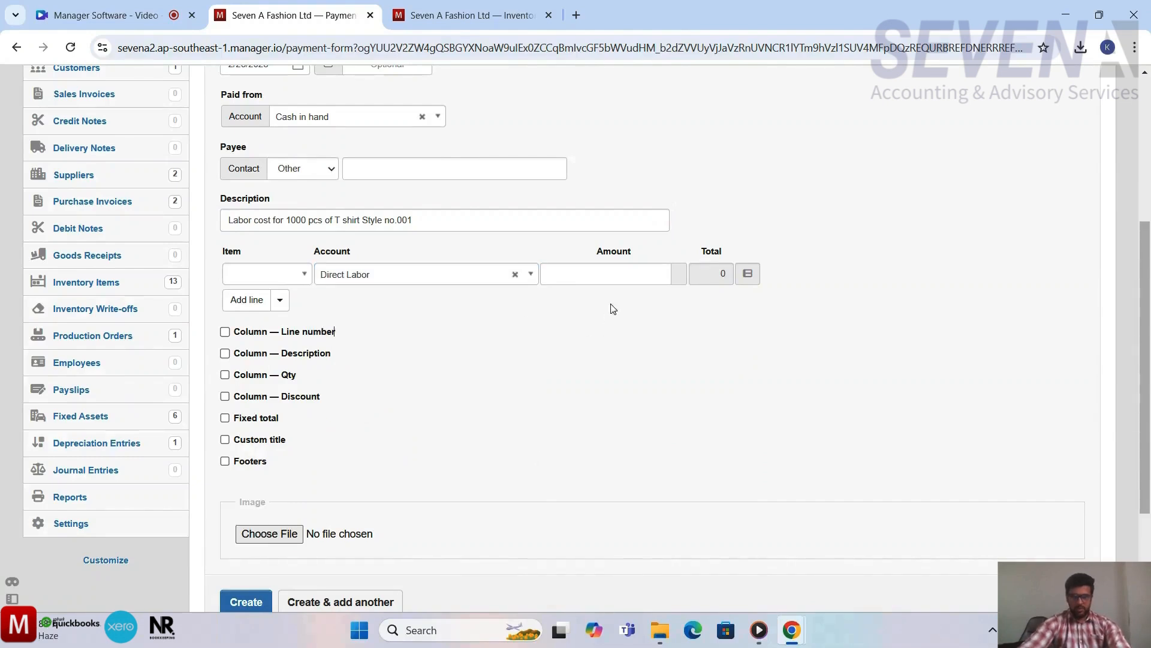
left_click(622, 279)
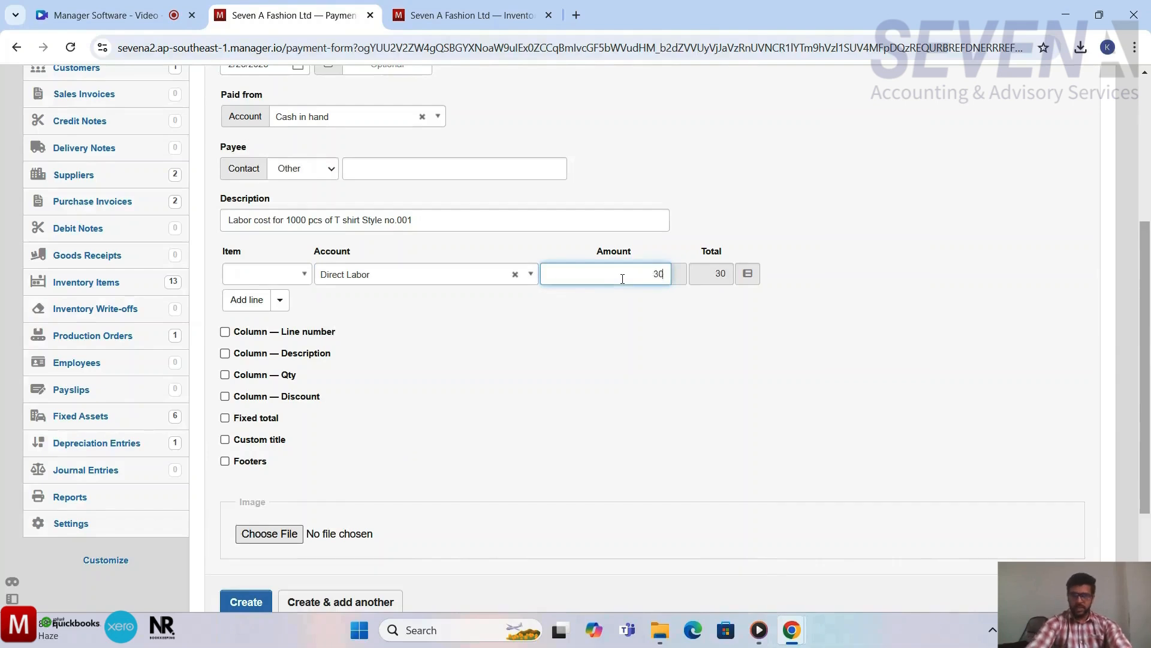
type("30,0")
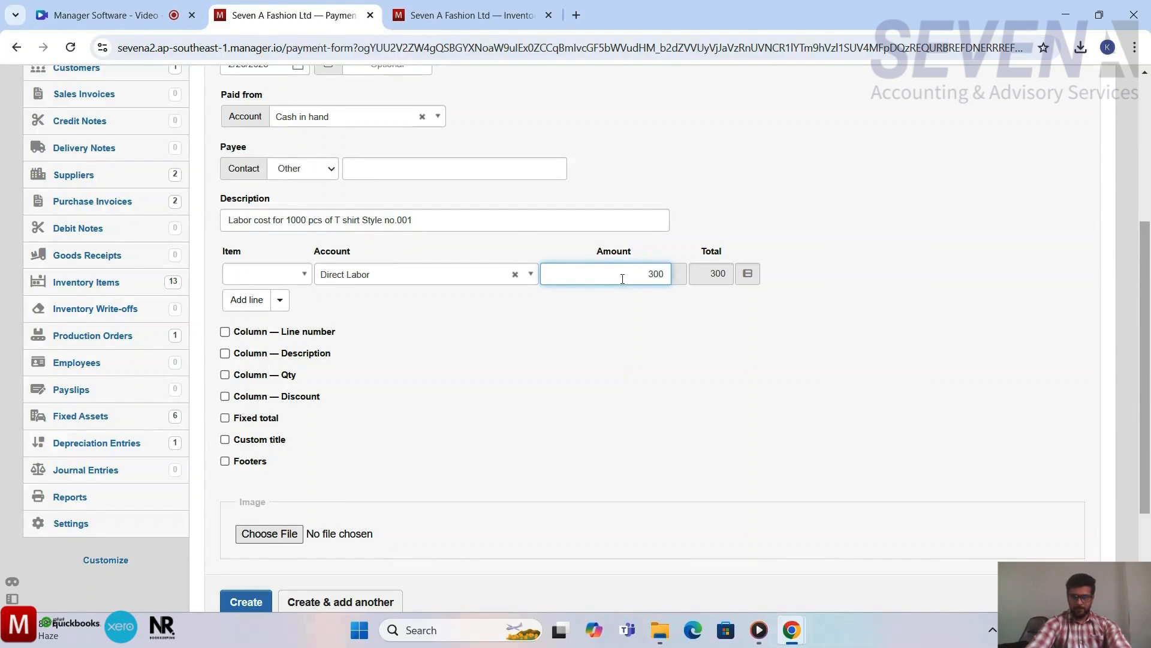
type("00")
scroll(252, 576, "down", 1)
left_click(243, 545)
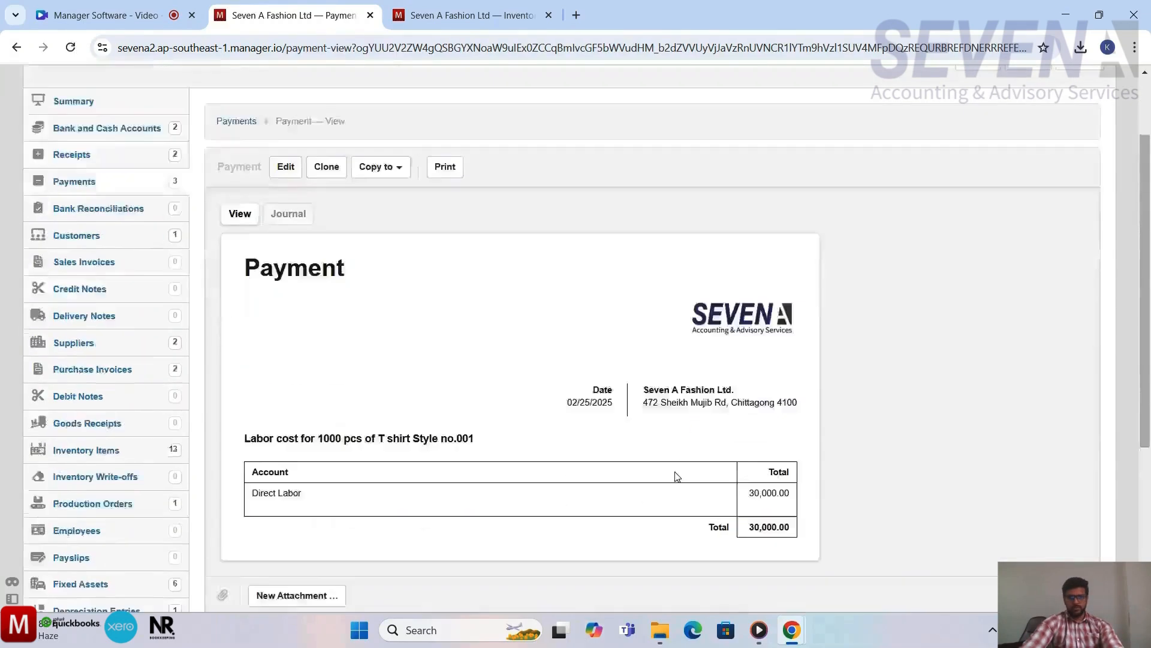
Copy the saved labor cost payment to a new payment.
scroll(677, 476, "down", 2)
scroll(677, 475, "up", 4)
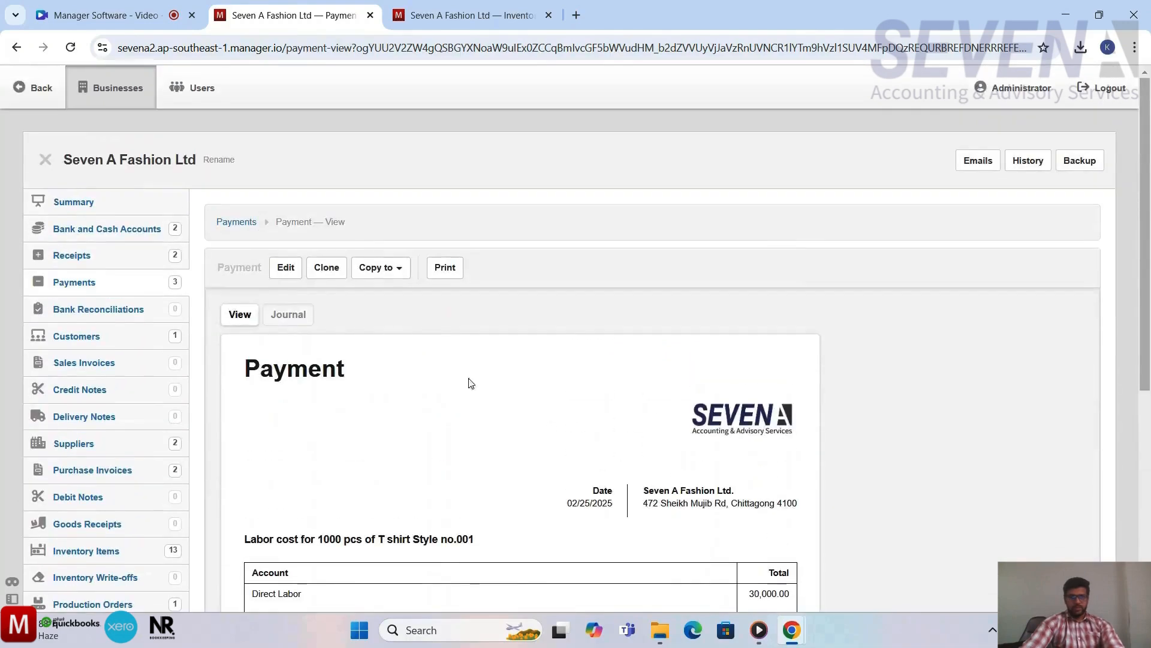
left_click(379, 271)
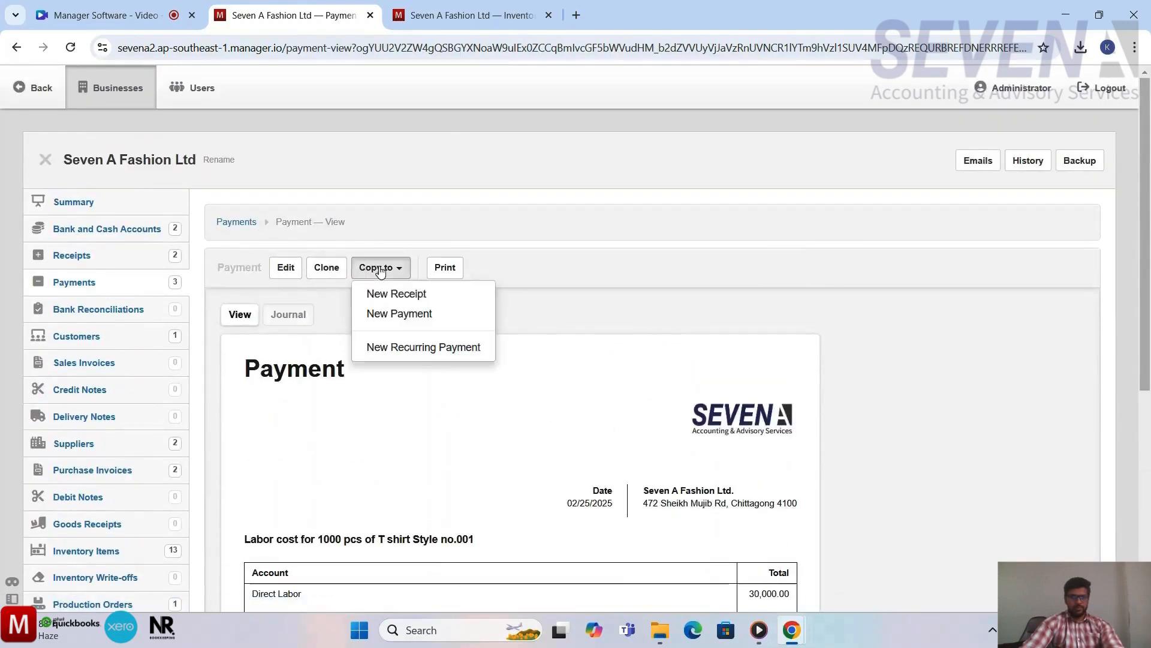
left_click(399, 313)
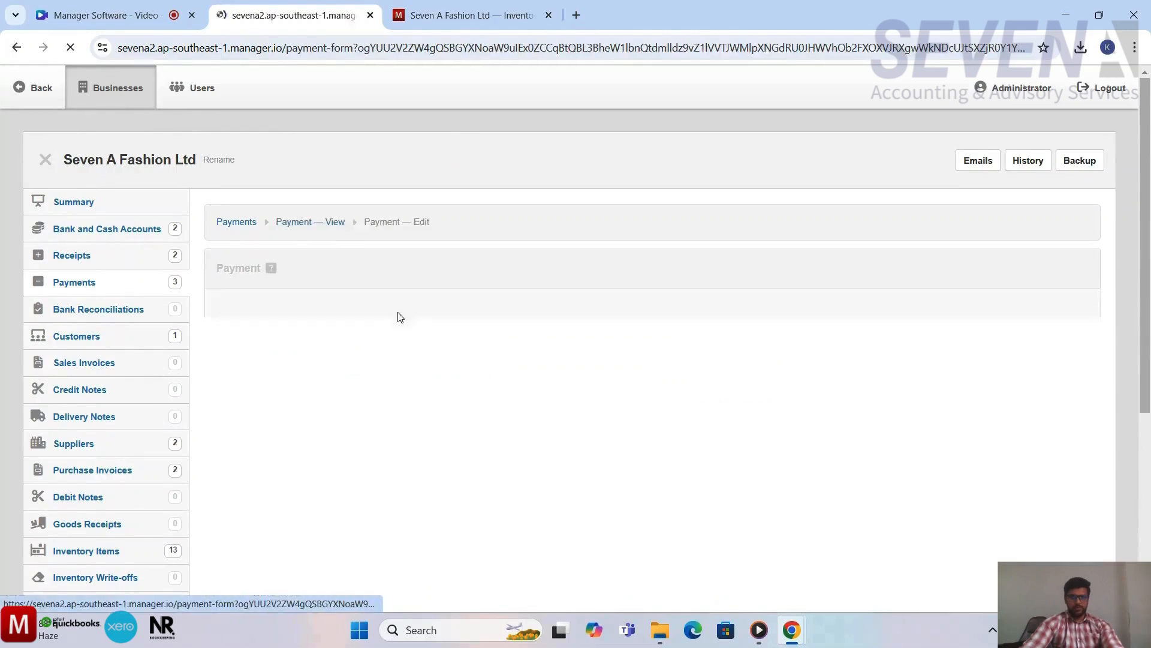
scroll(455, 348, "down", 2)
scroll(472, 362, "down", 2)
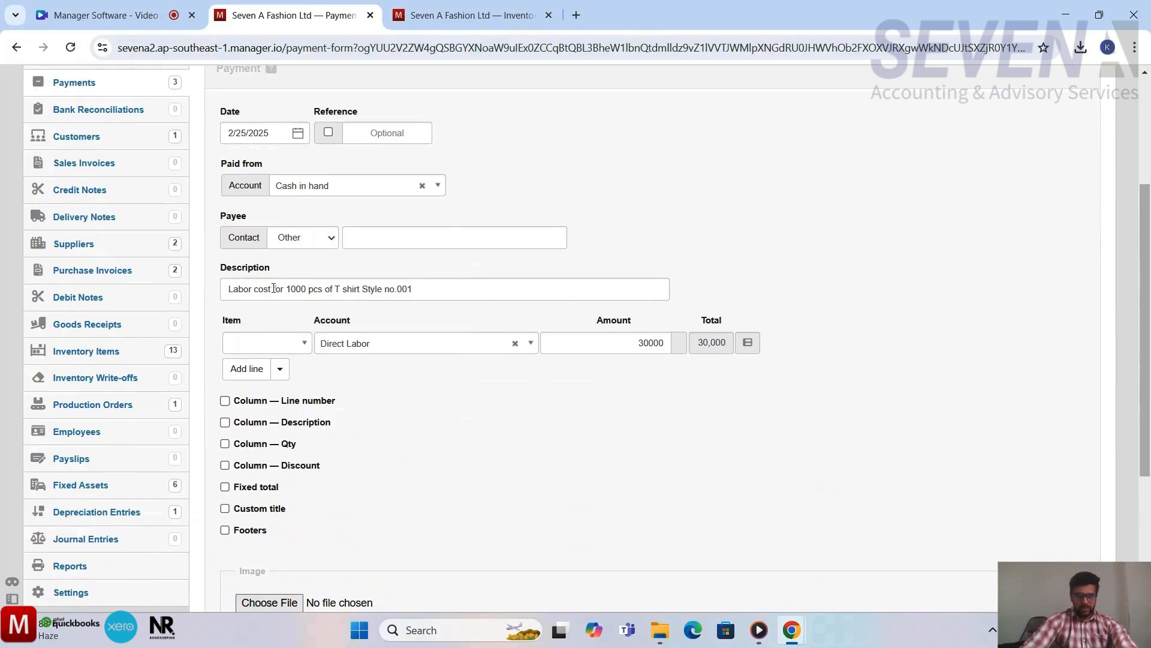
Change the new payment's description to "Electricity cost for 1000 pcs of T shirt Style no.001".
left_click(251, 290)
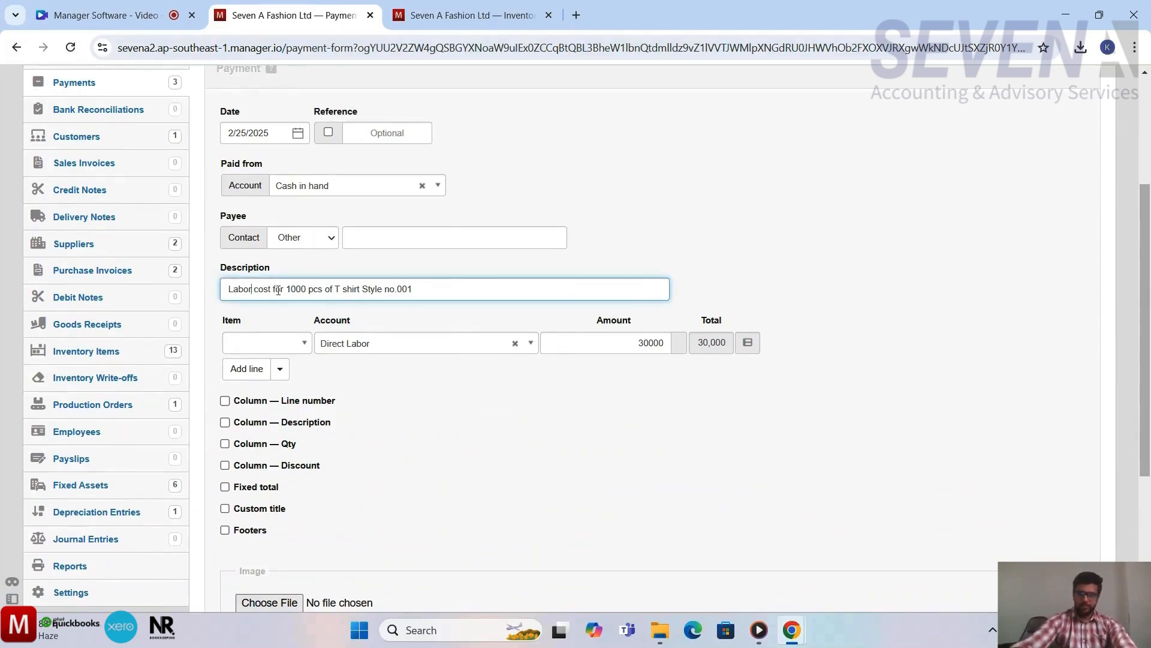
key("BackSpace")
key("BackSpace")
key("BackSpace")
key("BackSpace")
key("BackSpace")
type("E")
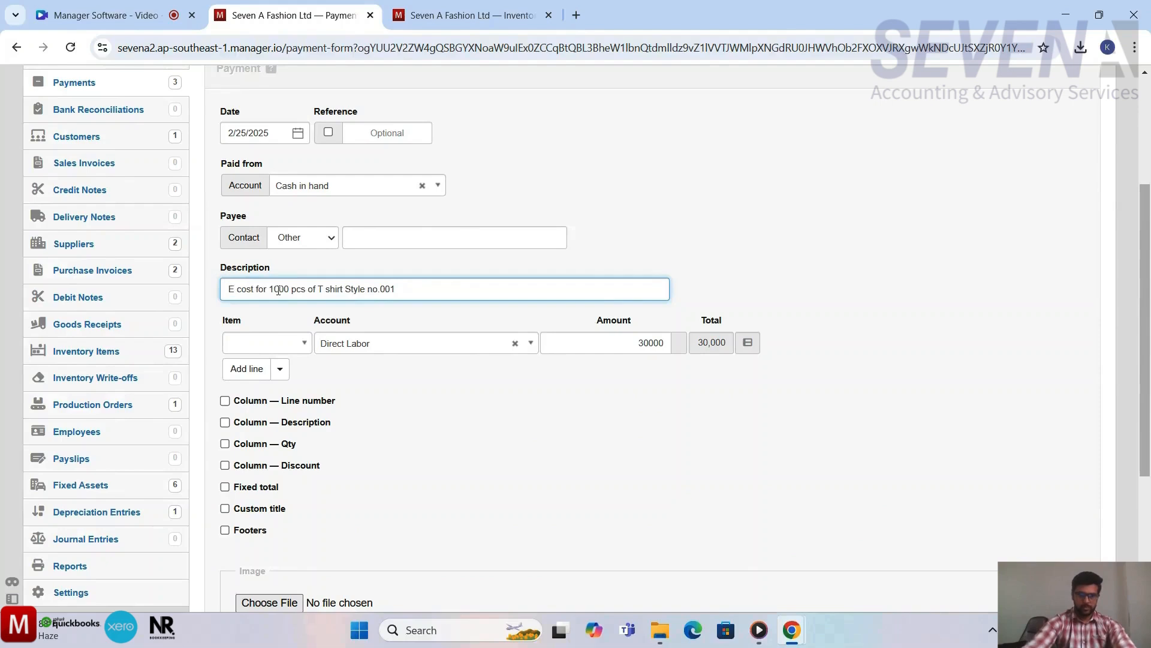
type("lectri")
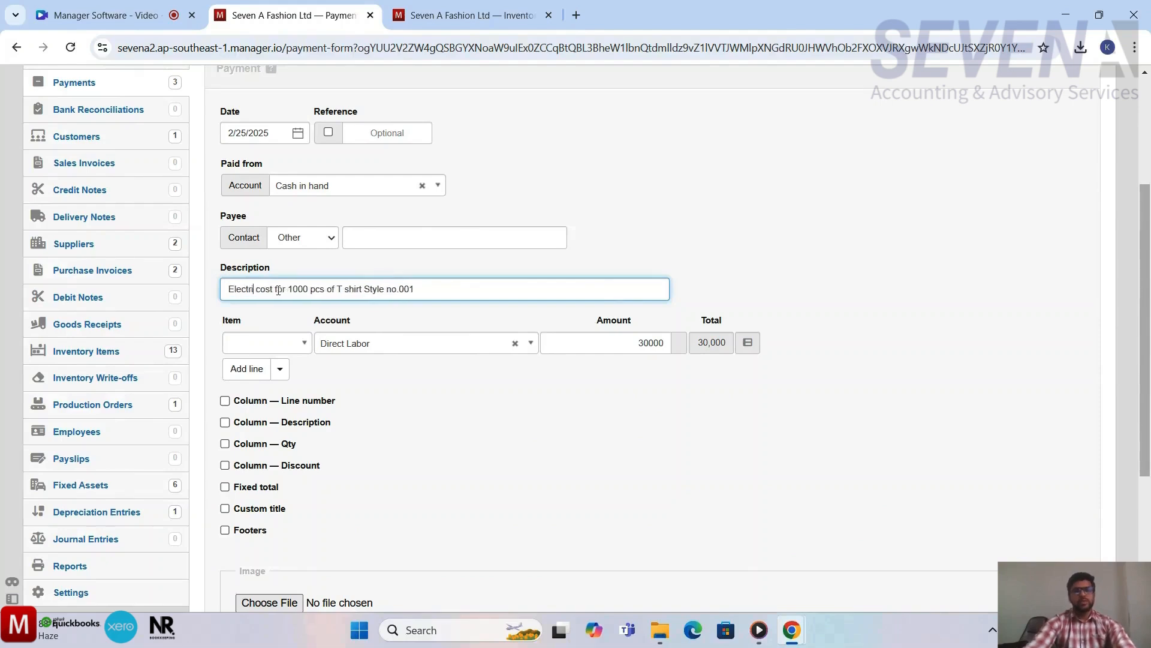
type("city")
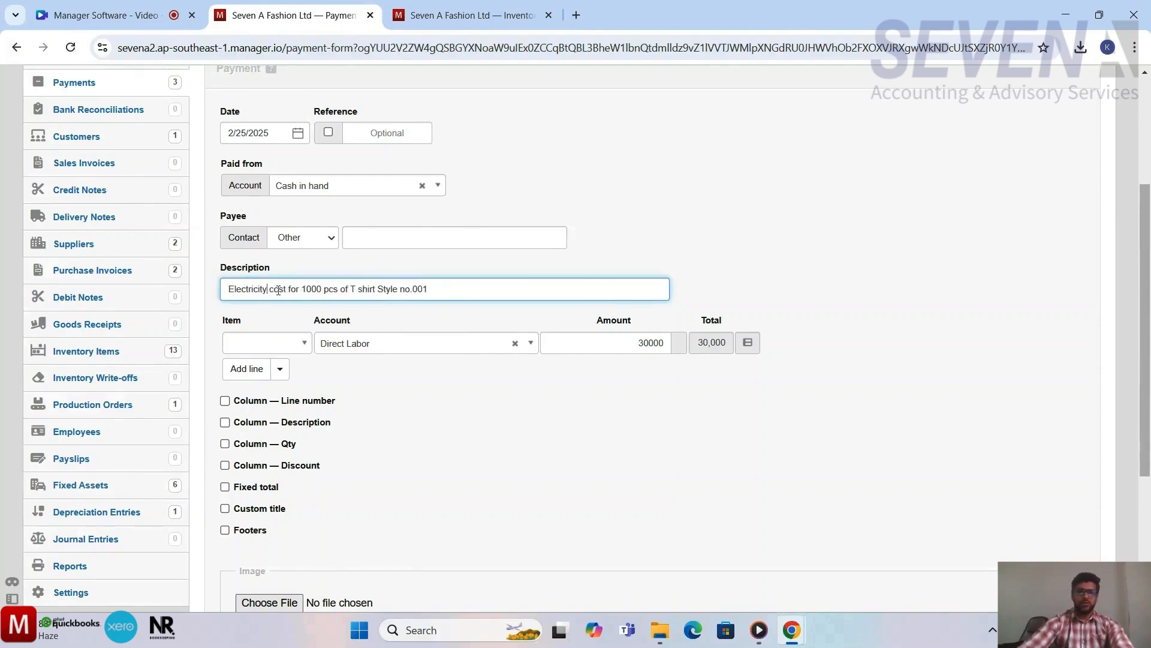
Allocate the payment line to the Factory electricity account under Manufacturing Expenses.
scroll(488, 418, "down", 1)
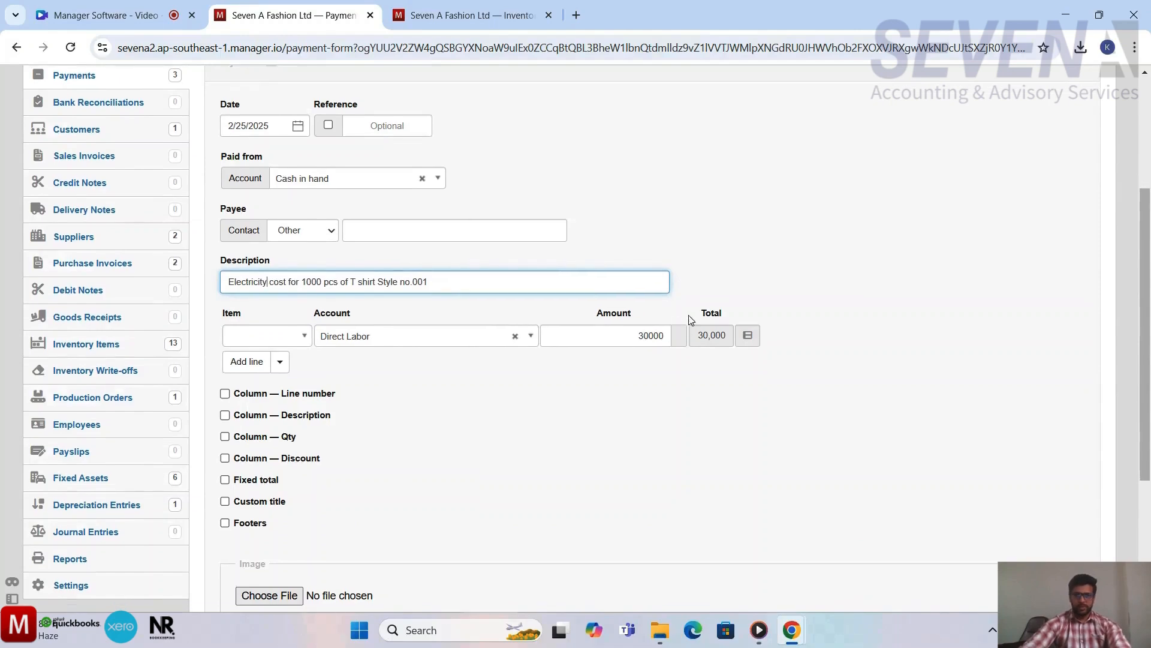
left_click(433, 334)
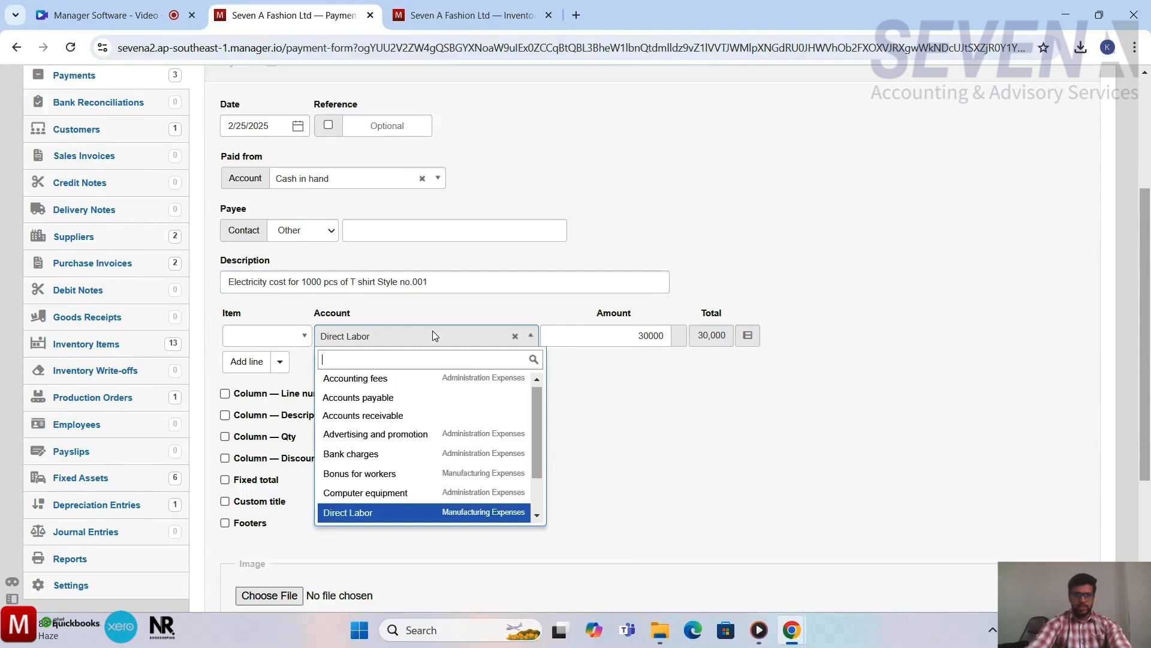
type("ele")
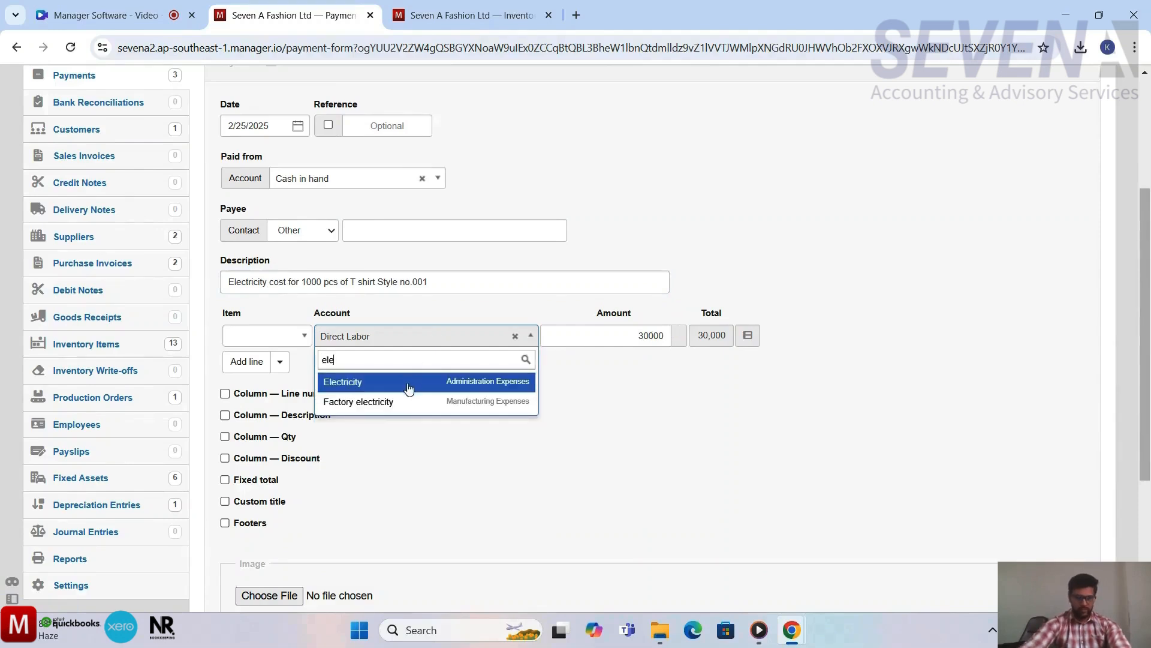
left_click(400, 402)
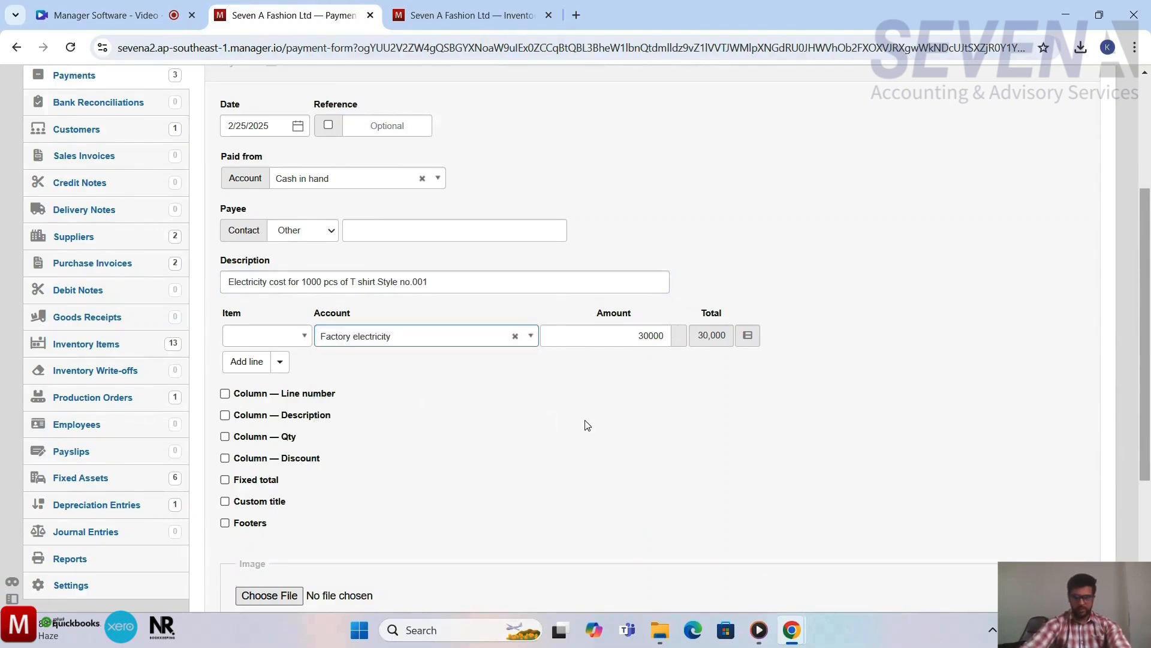
Set the electricity line's amount to 10000, then create the payment and continue with another one.
left_click(633, 333)
key("Delete")
key("Delete")
key("Delete")
key("Delete")
key("Delete")
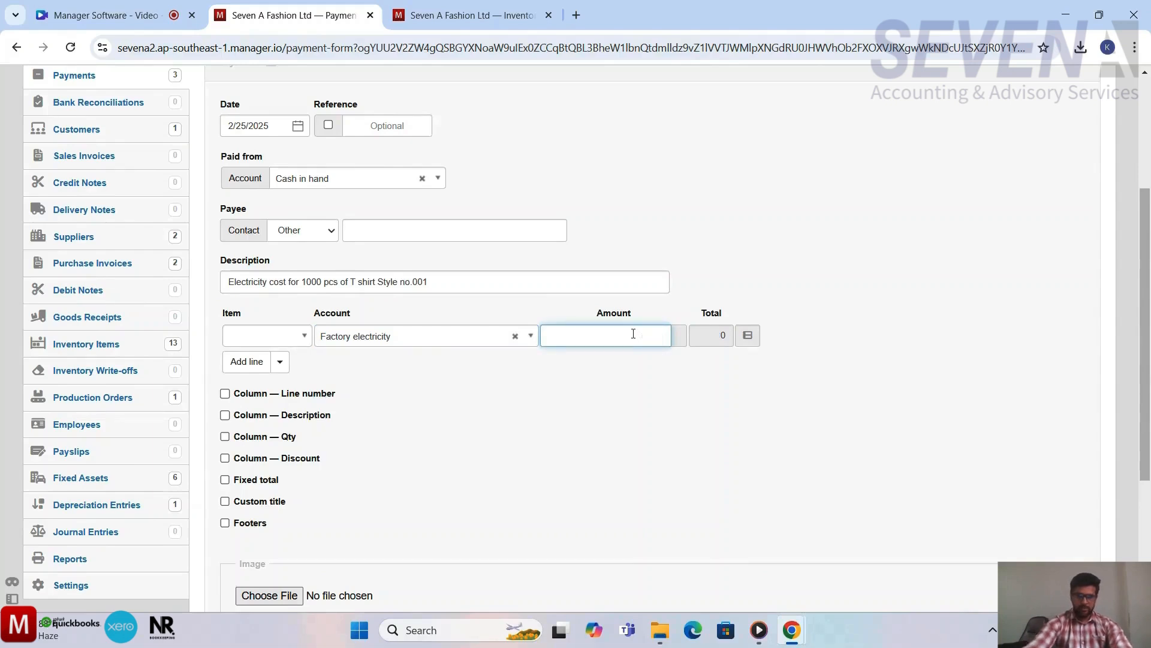
type("1oo")
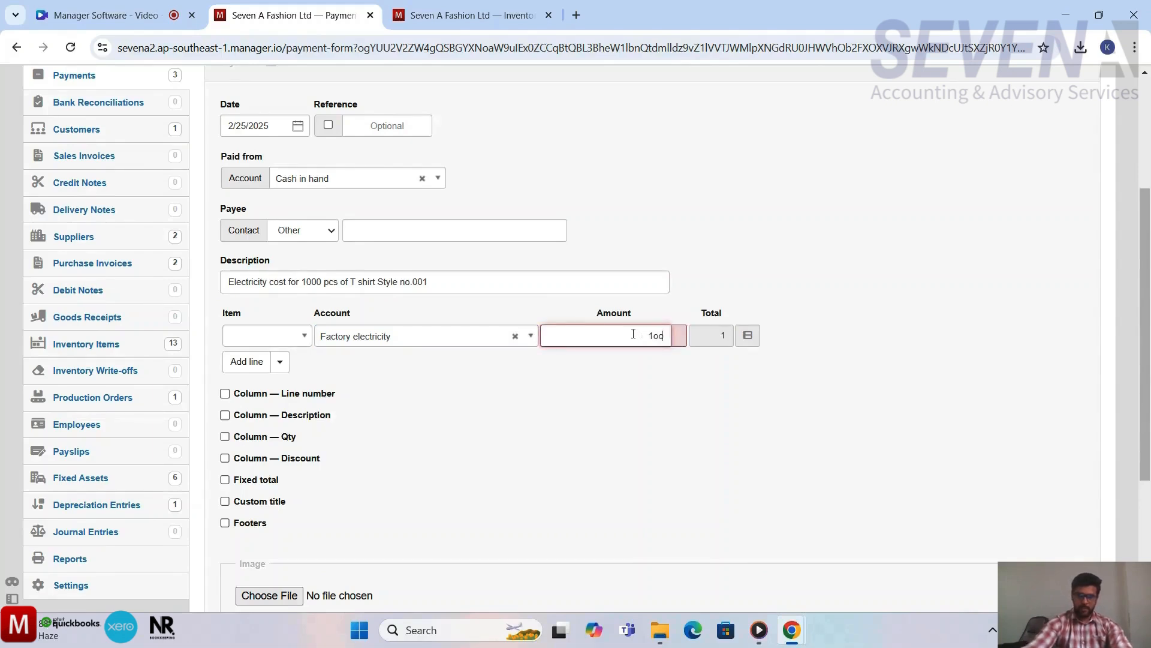
key("BackSpace")
key("BackSpace")
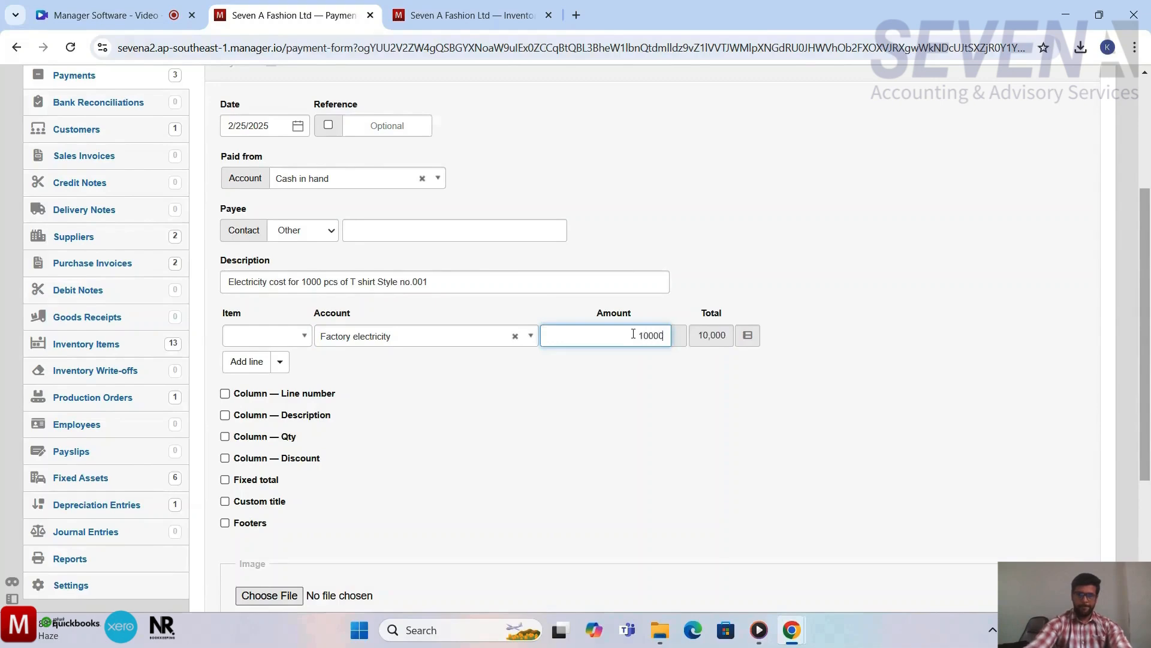
left_click(688, 458)
scroll(688, 458, "down", 3)
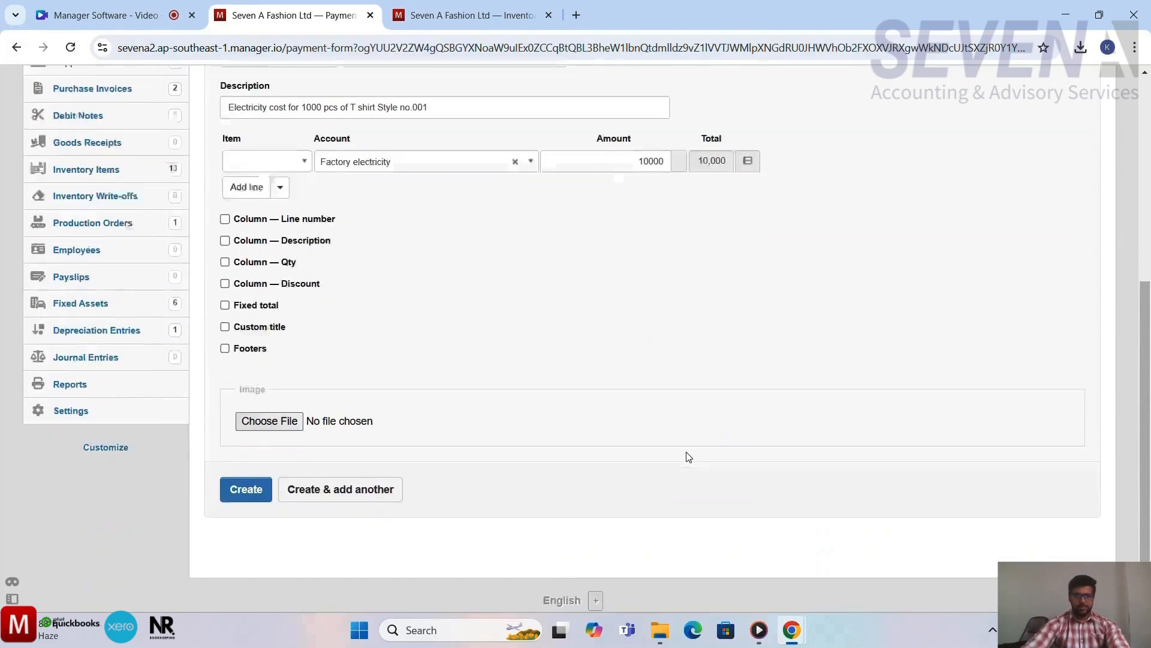
scroll(688, 457, "down", 1)
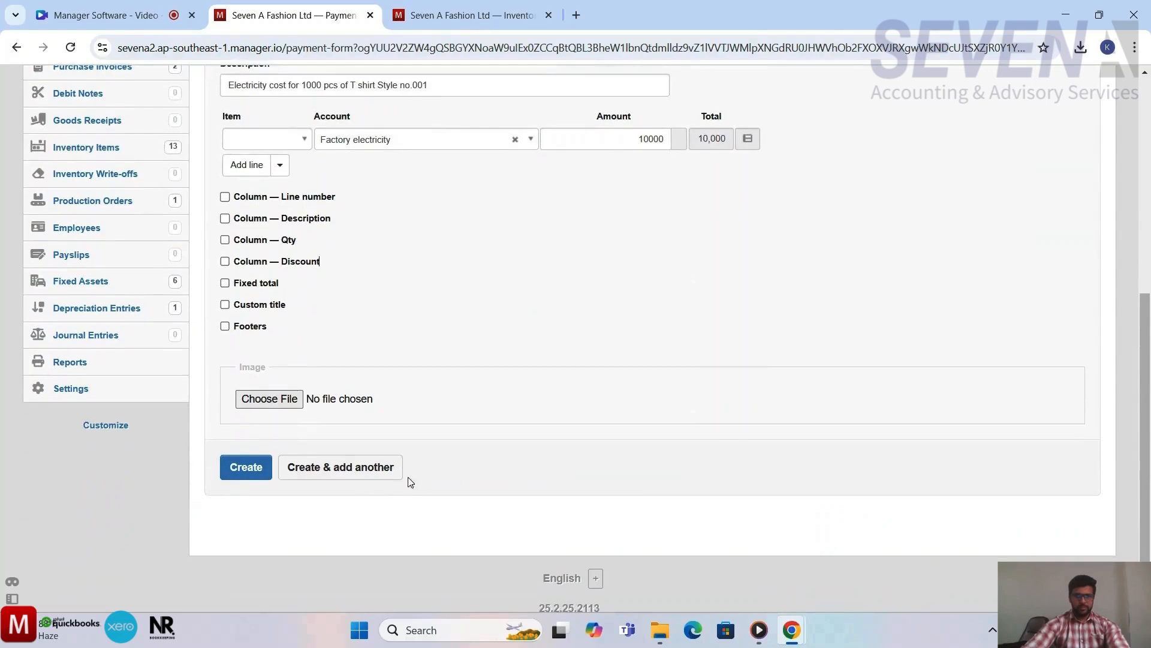
left_click(339, 468)
Allocate the next payment's line to the Other overhead account.
scroll(634, 450, "up", 3)
scroll(635, 450, "up", 1)
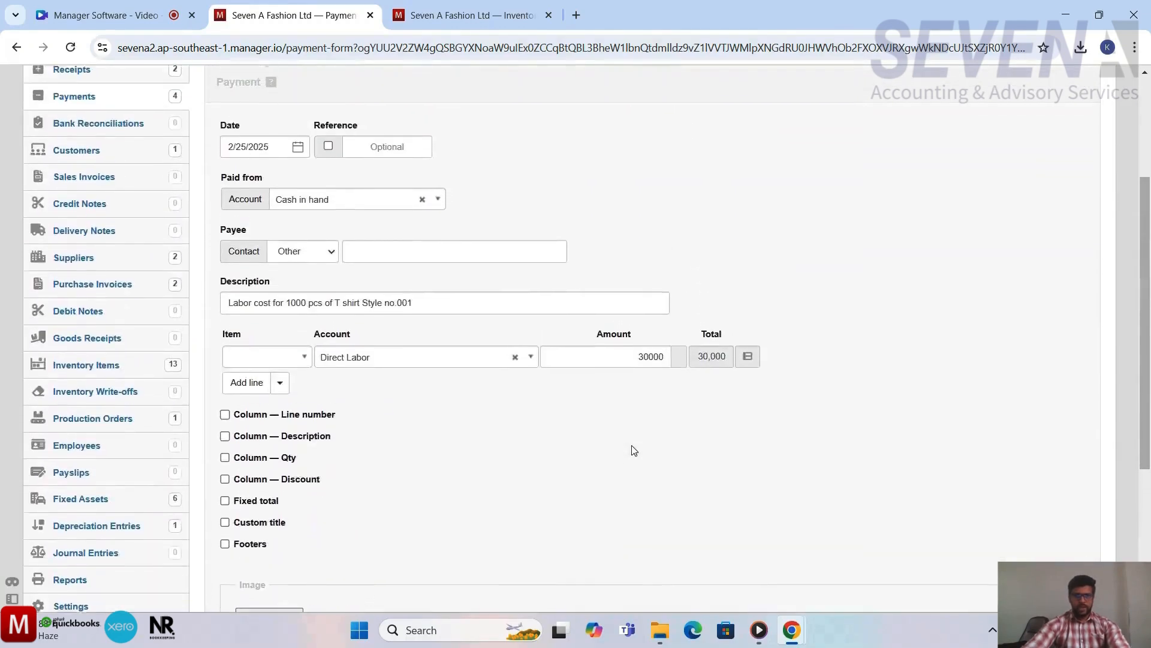
scroll(509, 205, "up", 1)
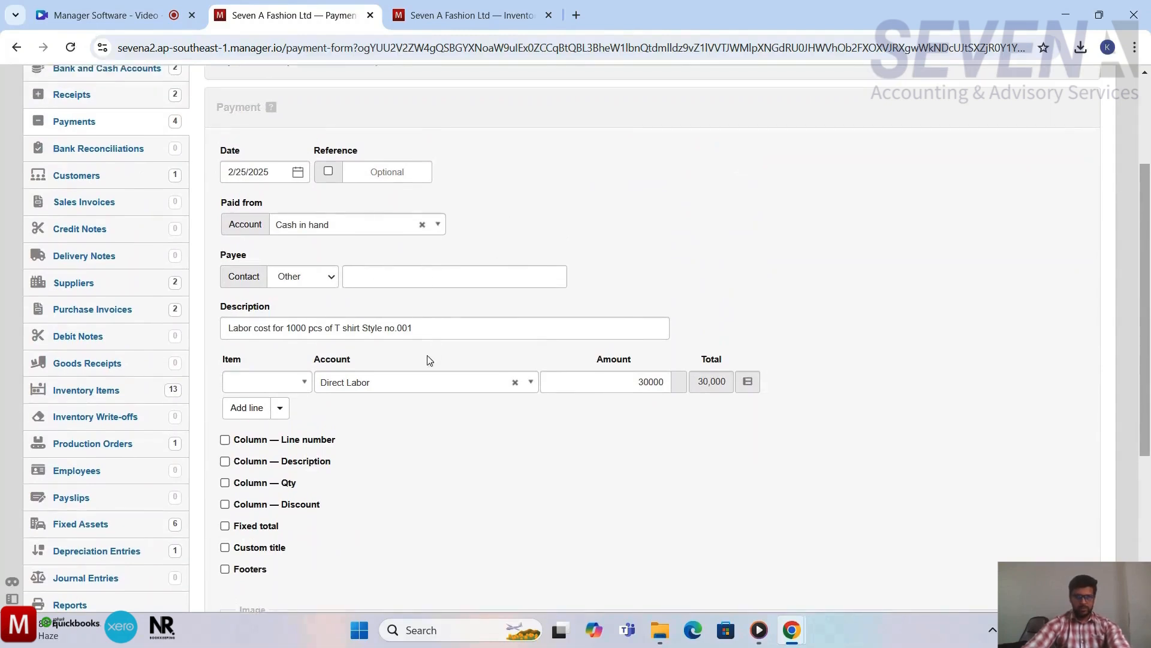
scroll(445, 311, "down", 1)
scroll(446, 312, "down", 1)
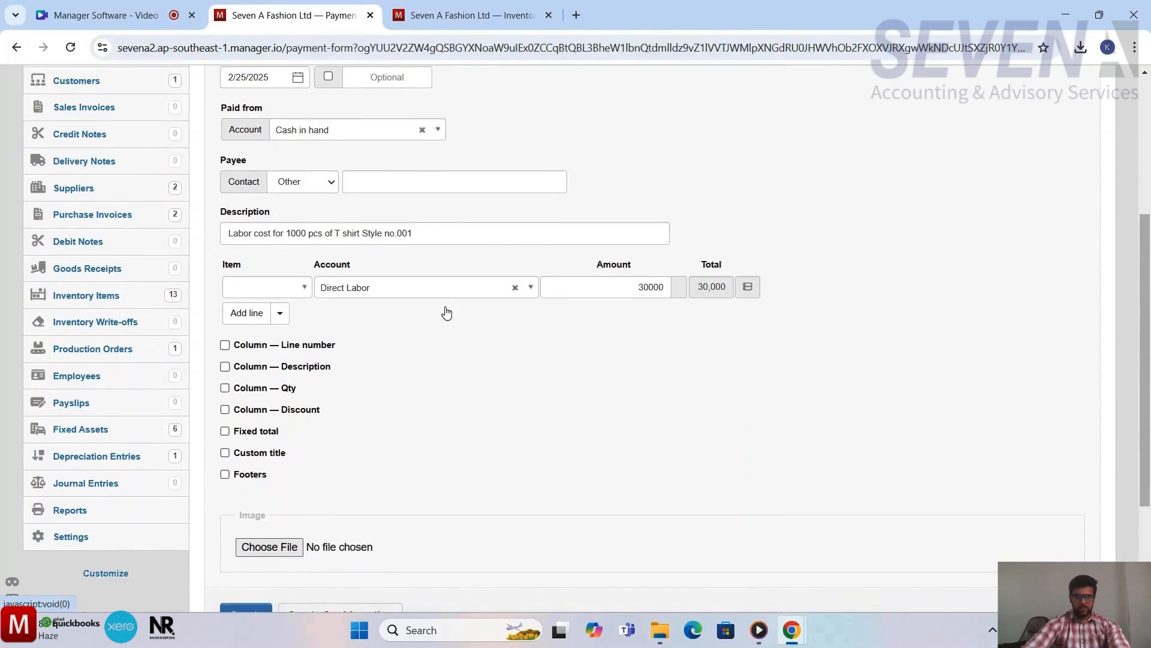
left_click(426, 288)
type("other")
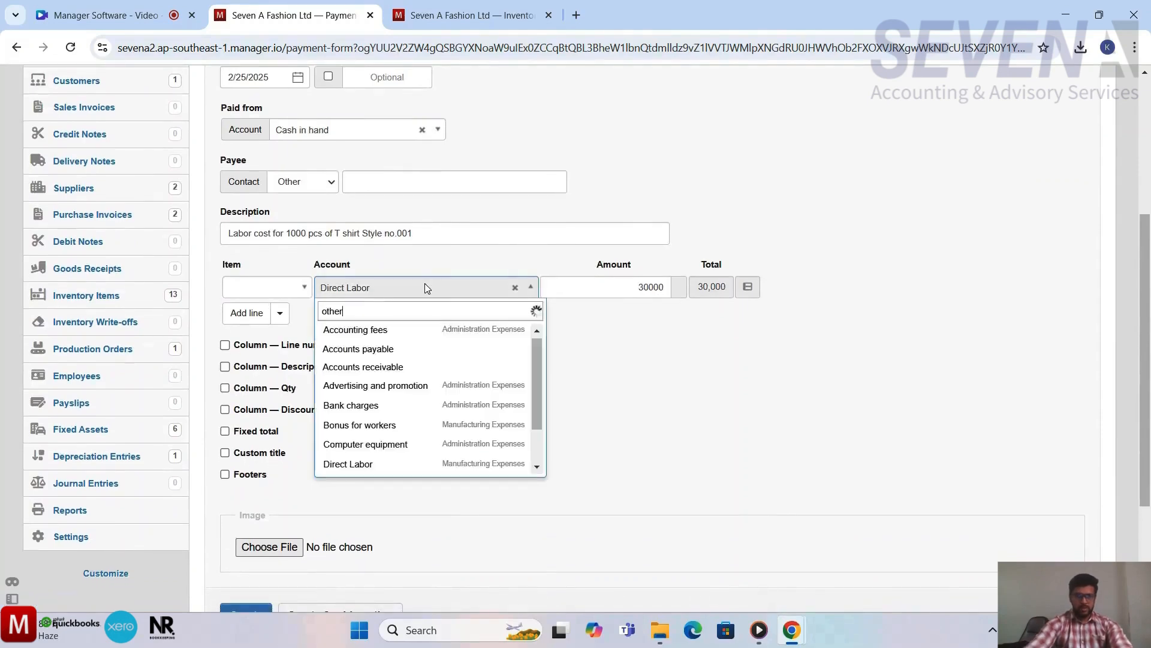
left_click(390, 333)
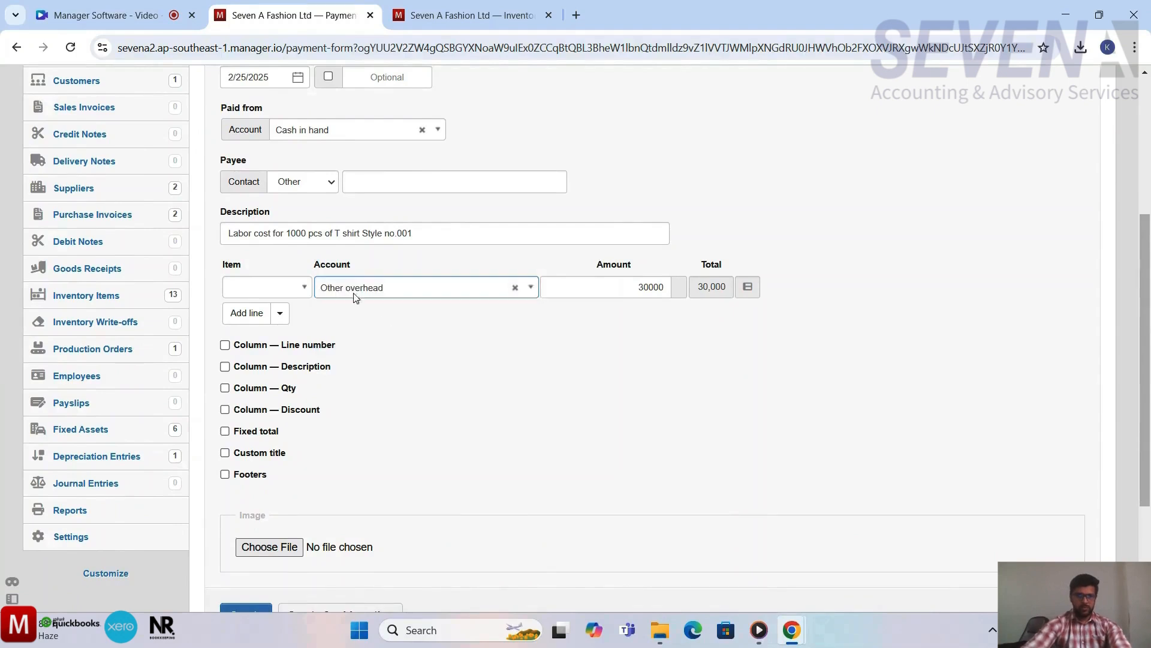
Change the payment description to "Other factory overhead cost for 1000 pcs of T shirt Style no.001".
left_click(254, 233)
key("BackSpace")
key("BackSpace")
key("BackSpace")
key("BackSpace")
key("BackSpace")
key("BackSpace")
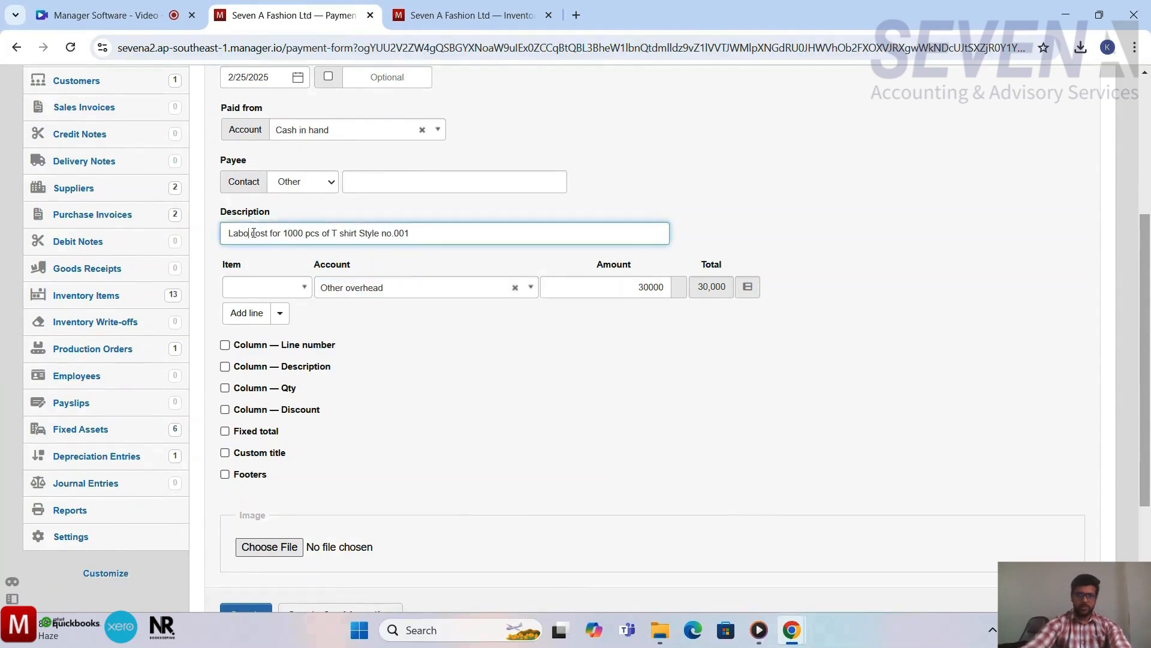
type("Other ")
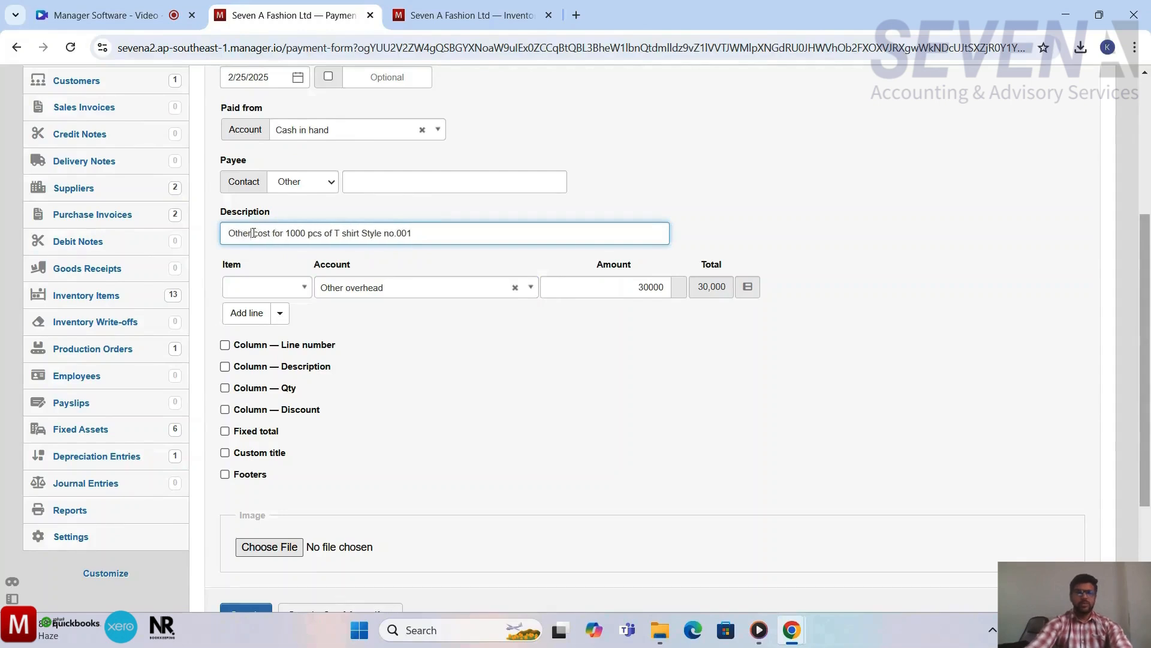
type(" factory over")
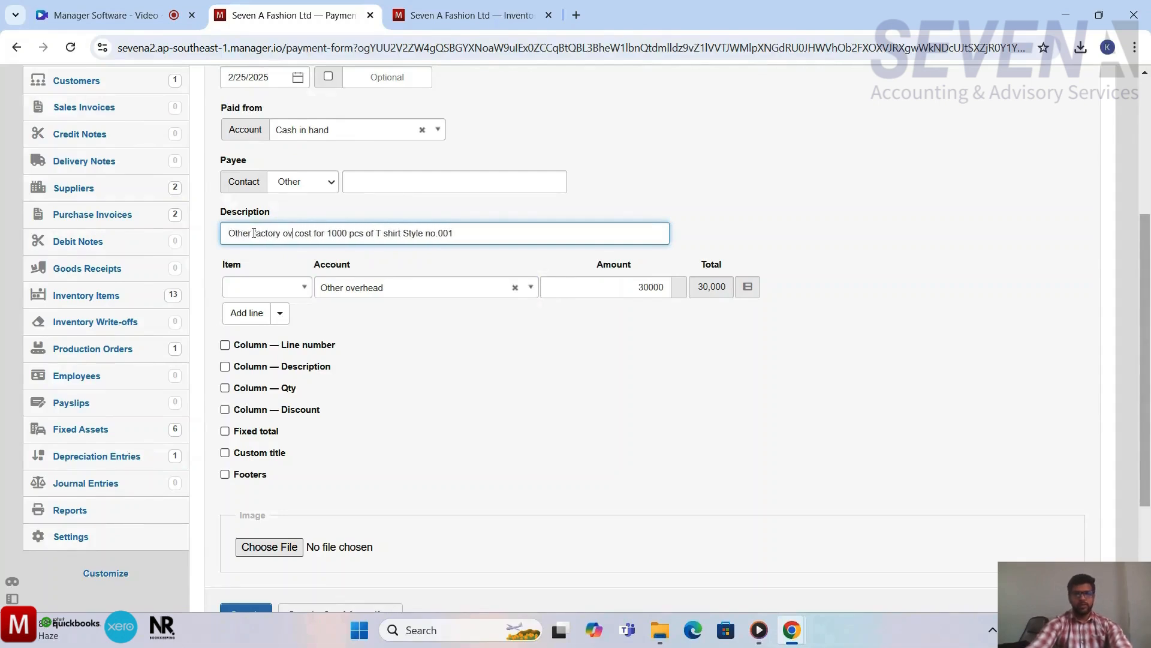
type("head")
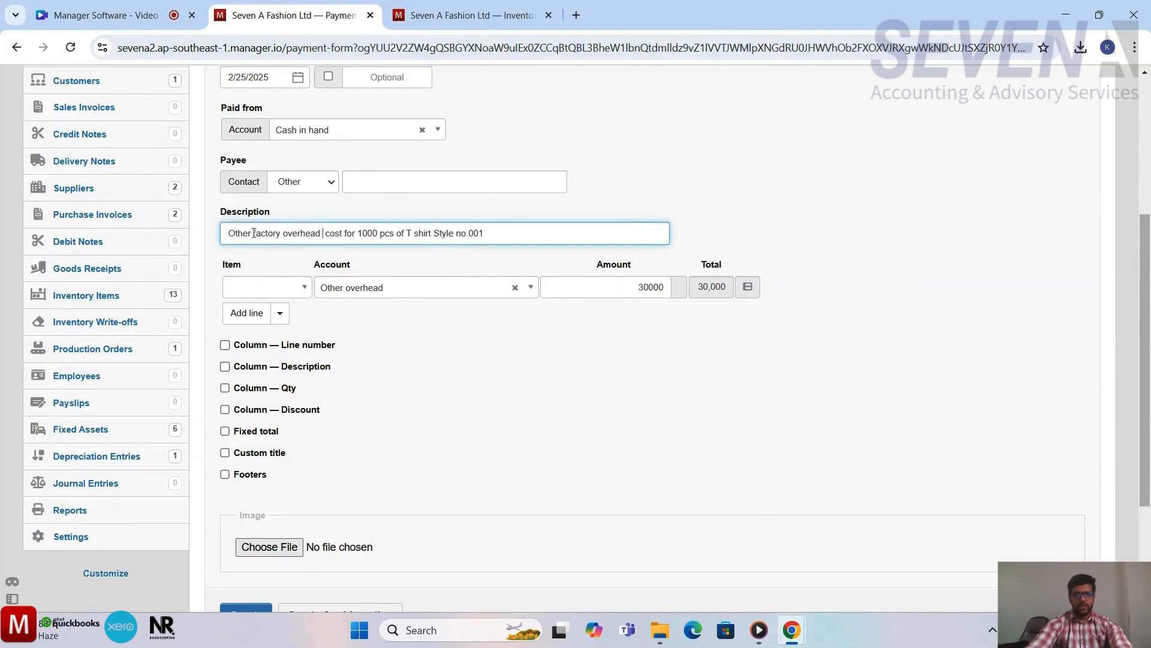
Set the Other overhead line's amount to 20000 and create the payment.
left_click_drag(521, 387, 650, 287)
left_click(651, 287)
key("BackSpace")
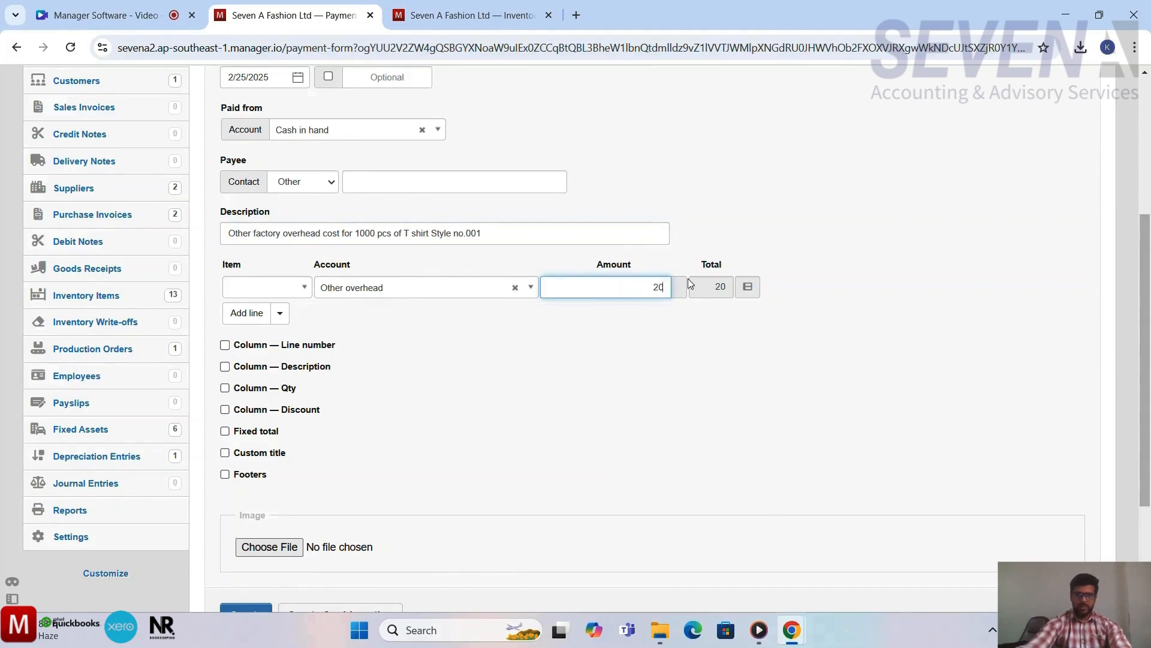
type("20000")
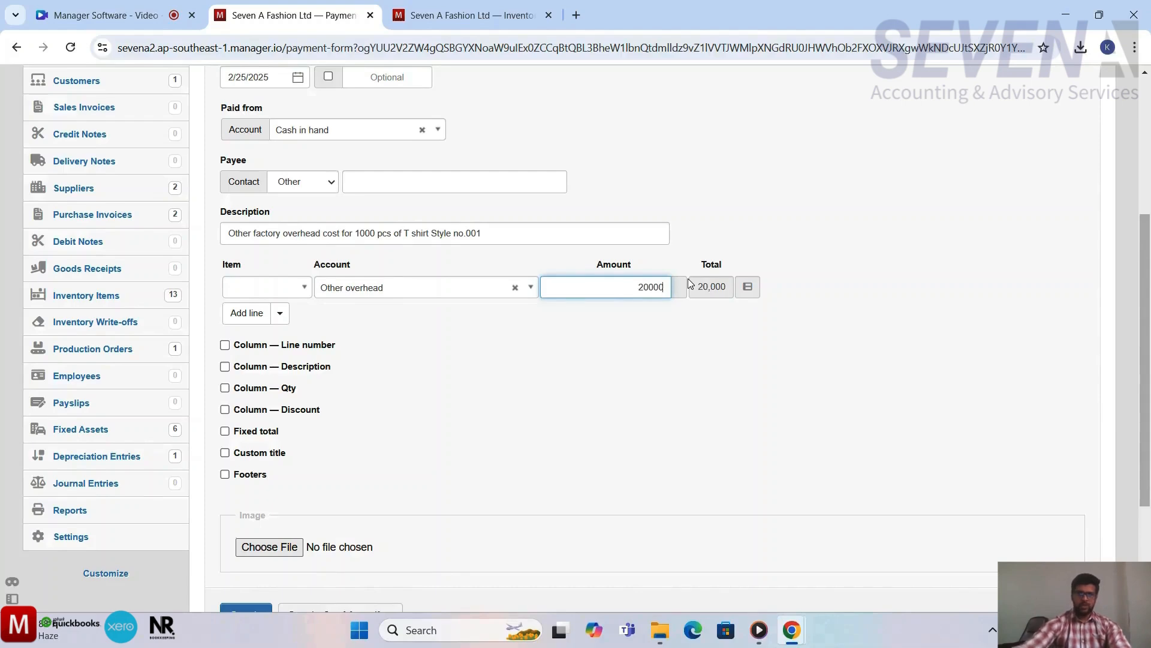
scroll(605, 408, "down", 3)
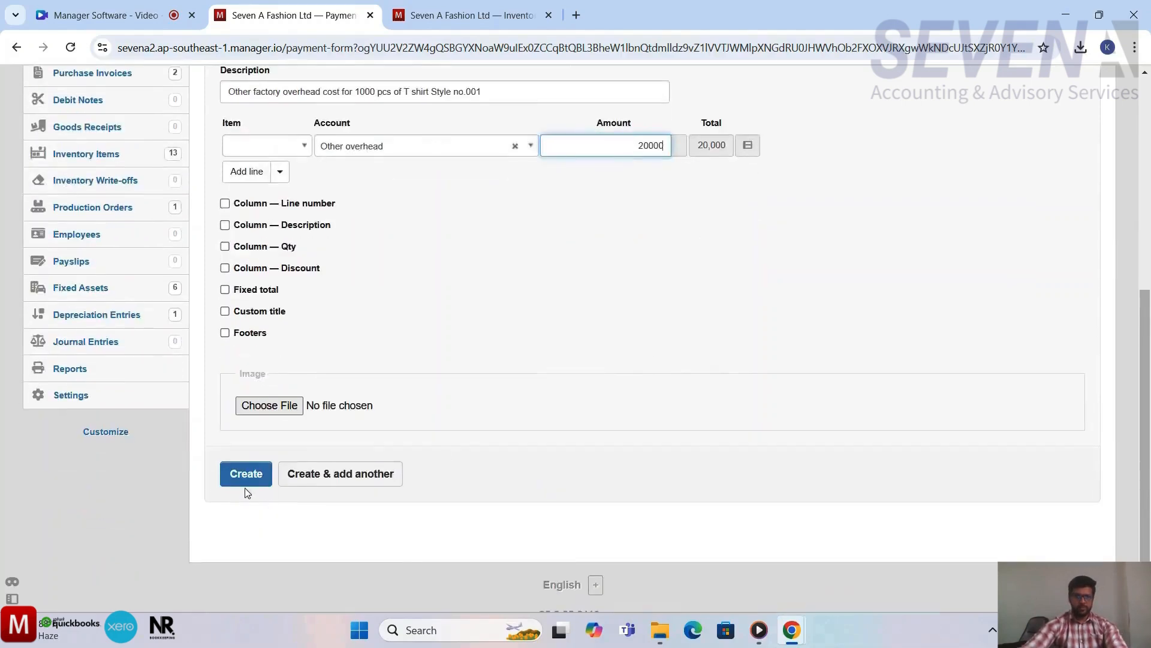
left_click(246, 485)
Review the saved overhead payment and examine the manufacturing expense balances in the business summary.
scroll(556, 536, "down", 4)
scroll(556, 536, "up", 4)
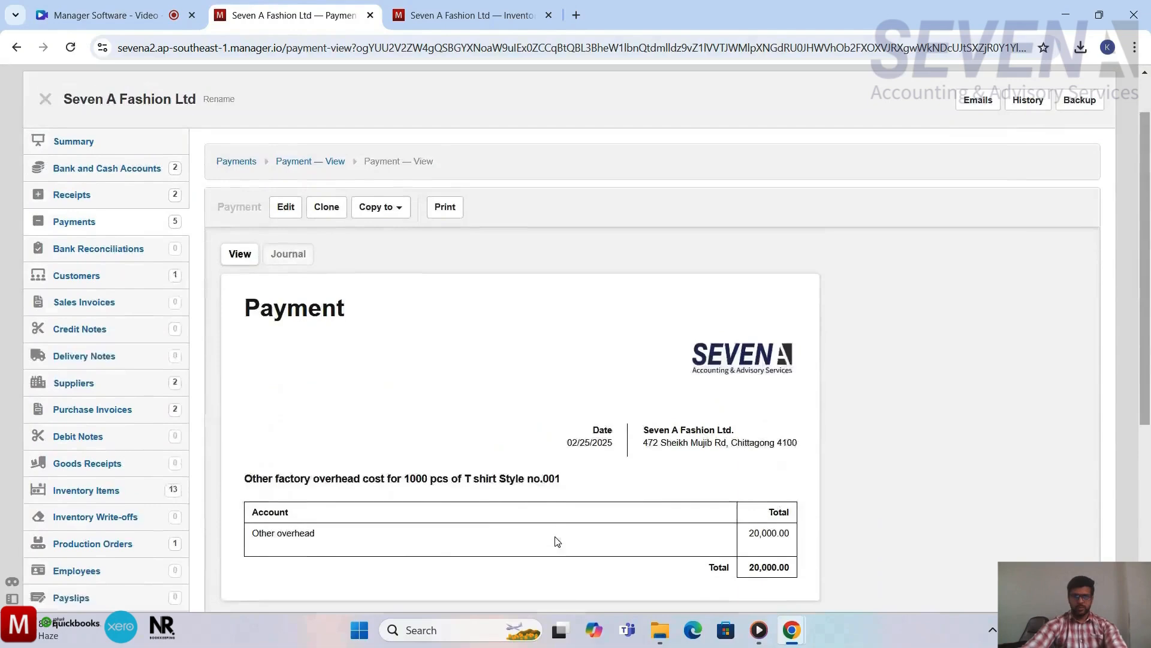
left_click(51, 154)
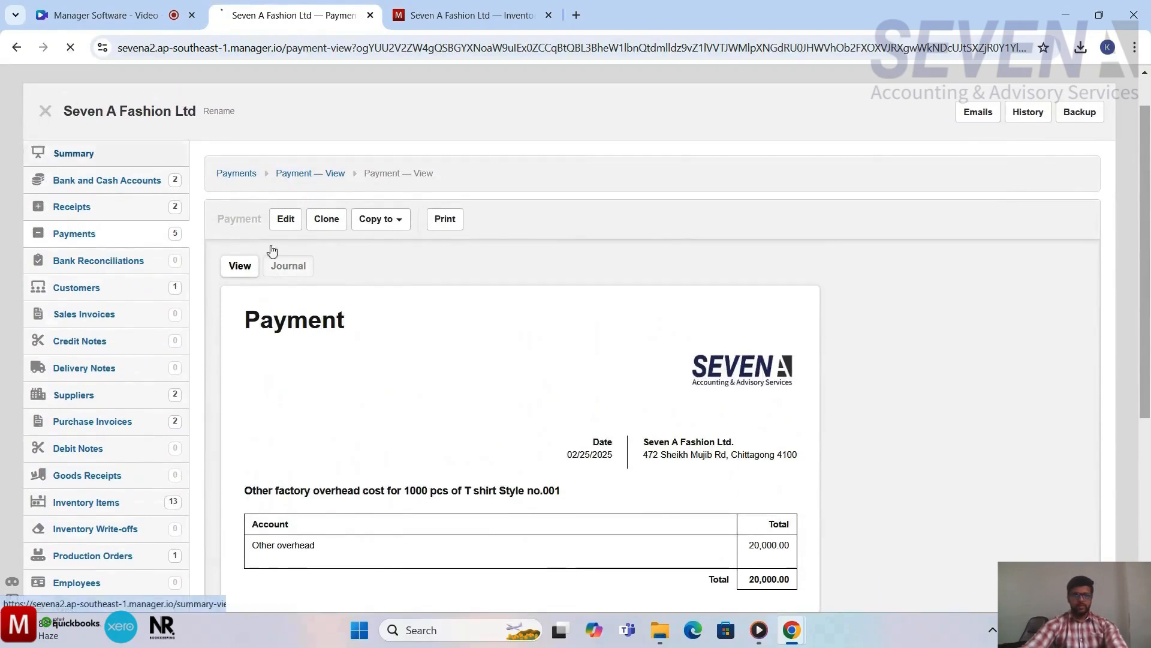
scroll(599, 359, "down", 5)
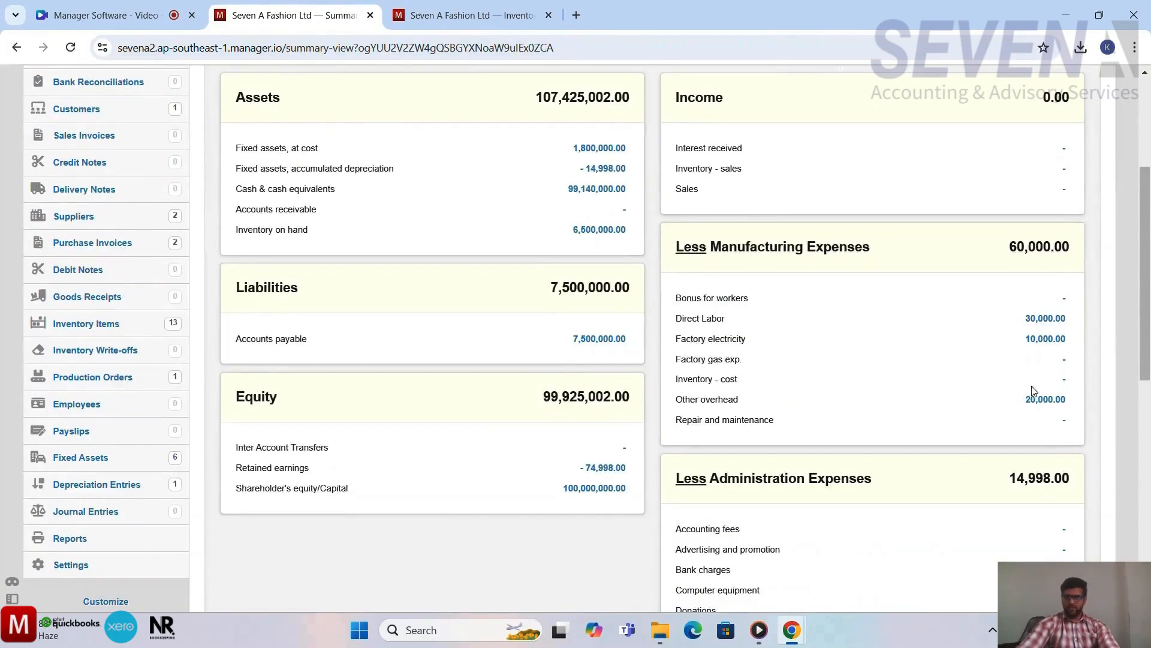